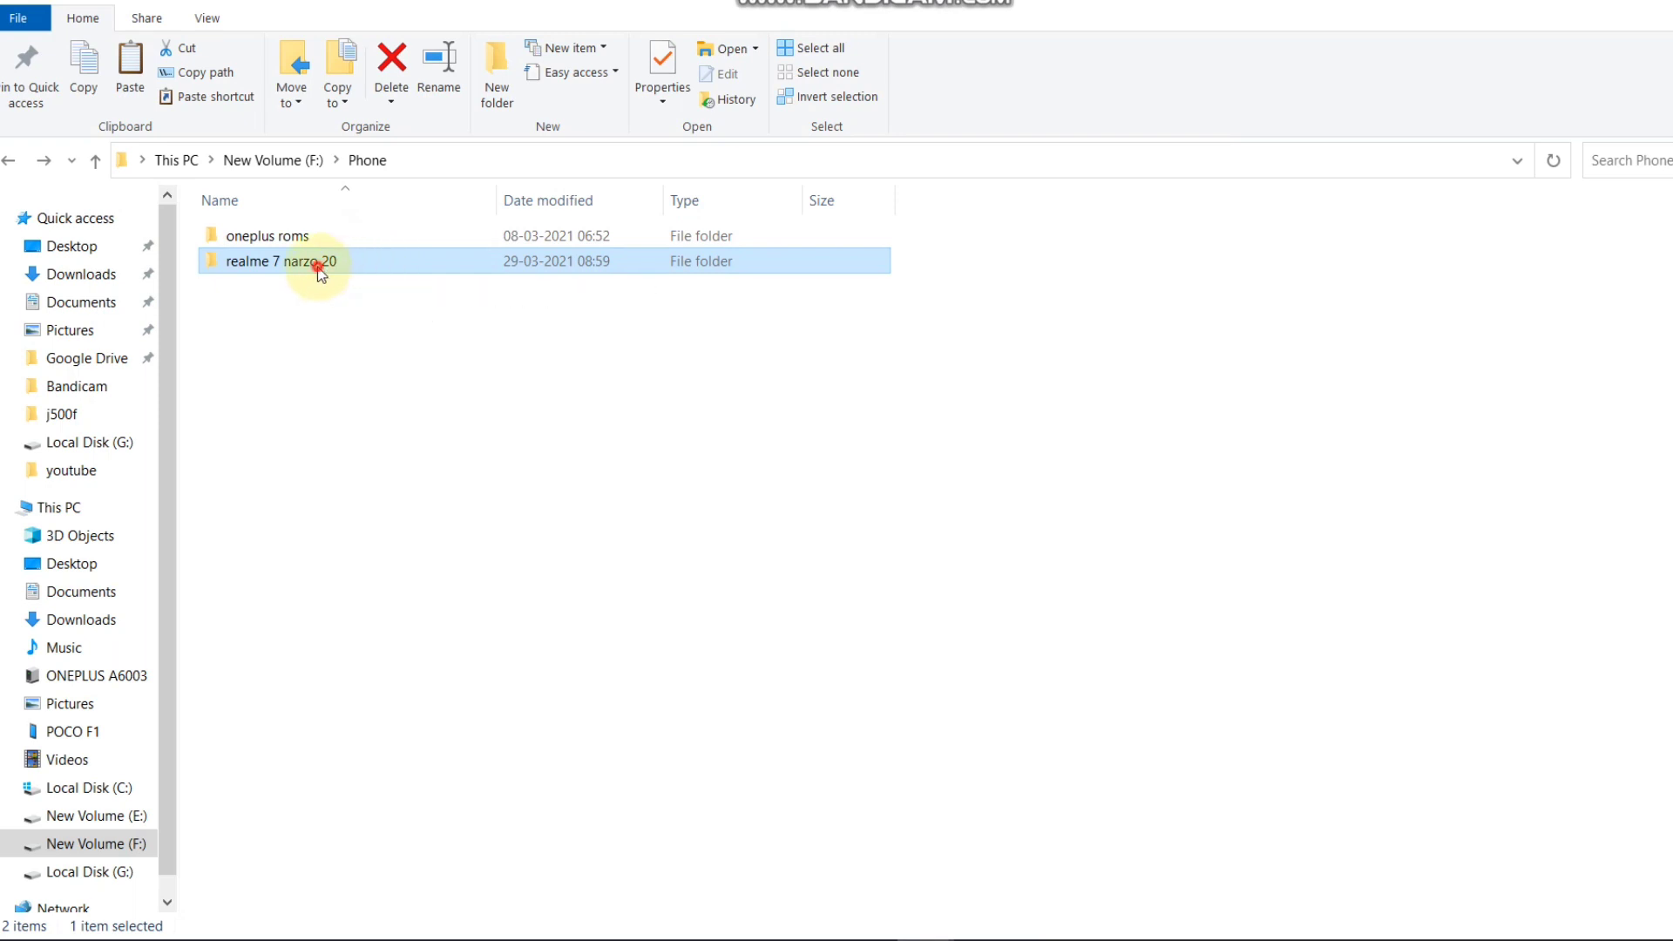
Open the realme 7 narzo 20 folder and look over its Bypass, Driver and Flash_Tool_v5.2052_Win items
double_click(317, 261)
drag(381, 383, 252, 225)
click(285, 237)
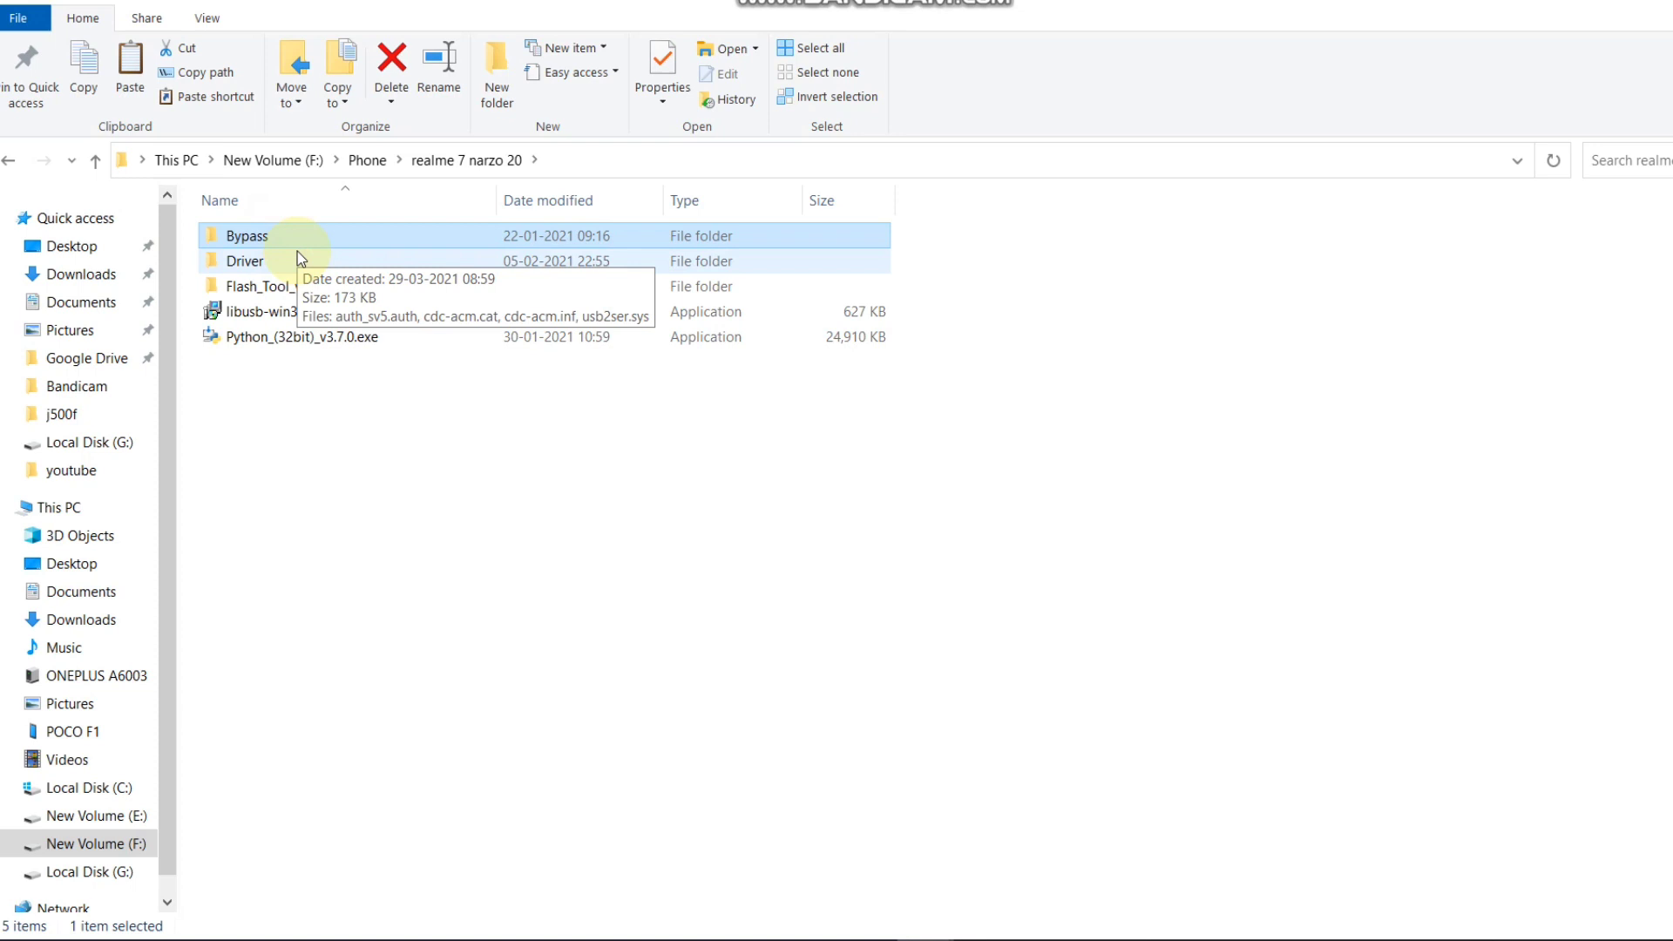
click(296, 258)
click(356, 291)
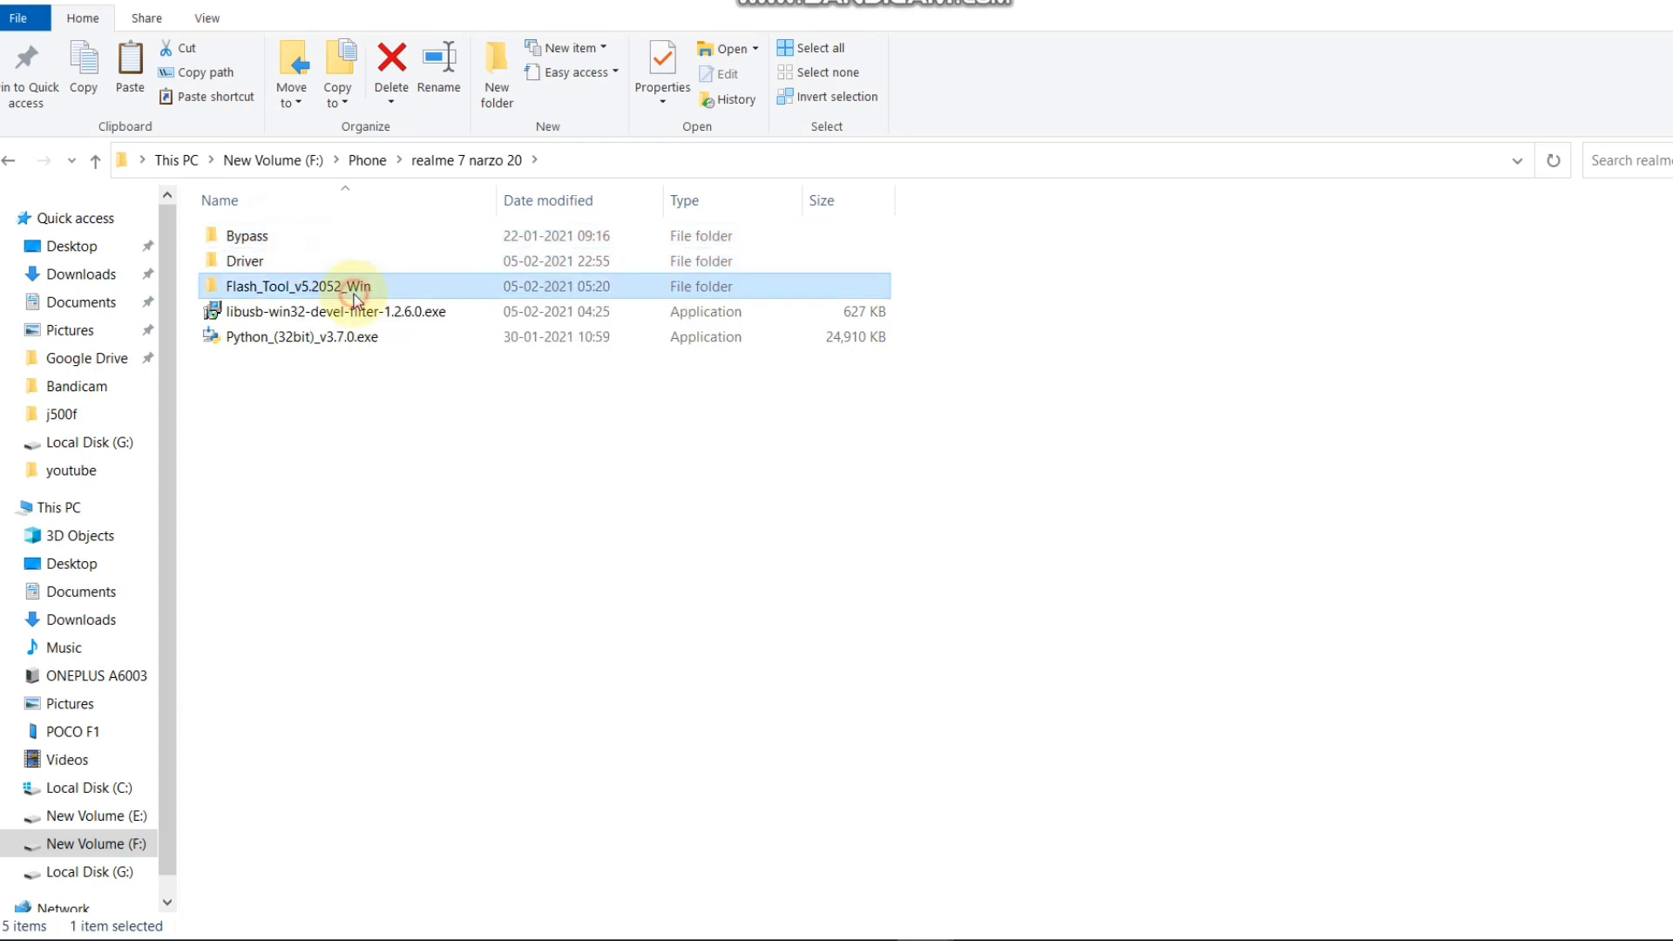
click(366, 358)
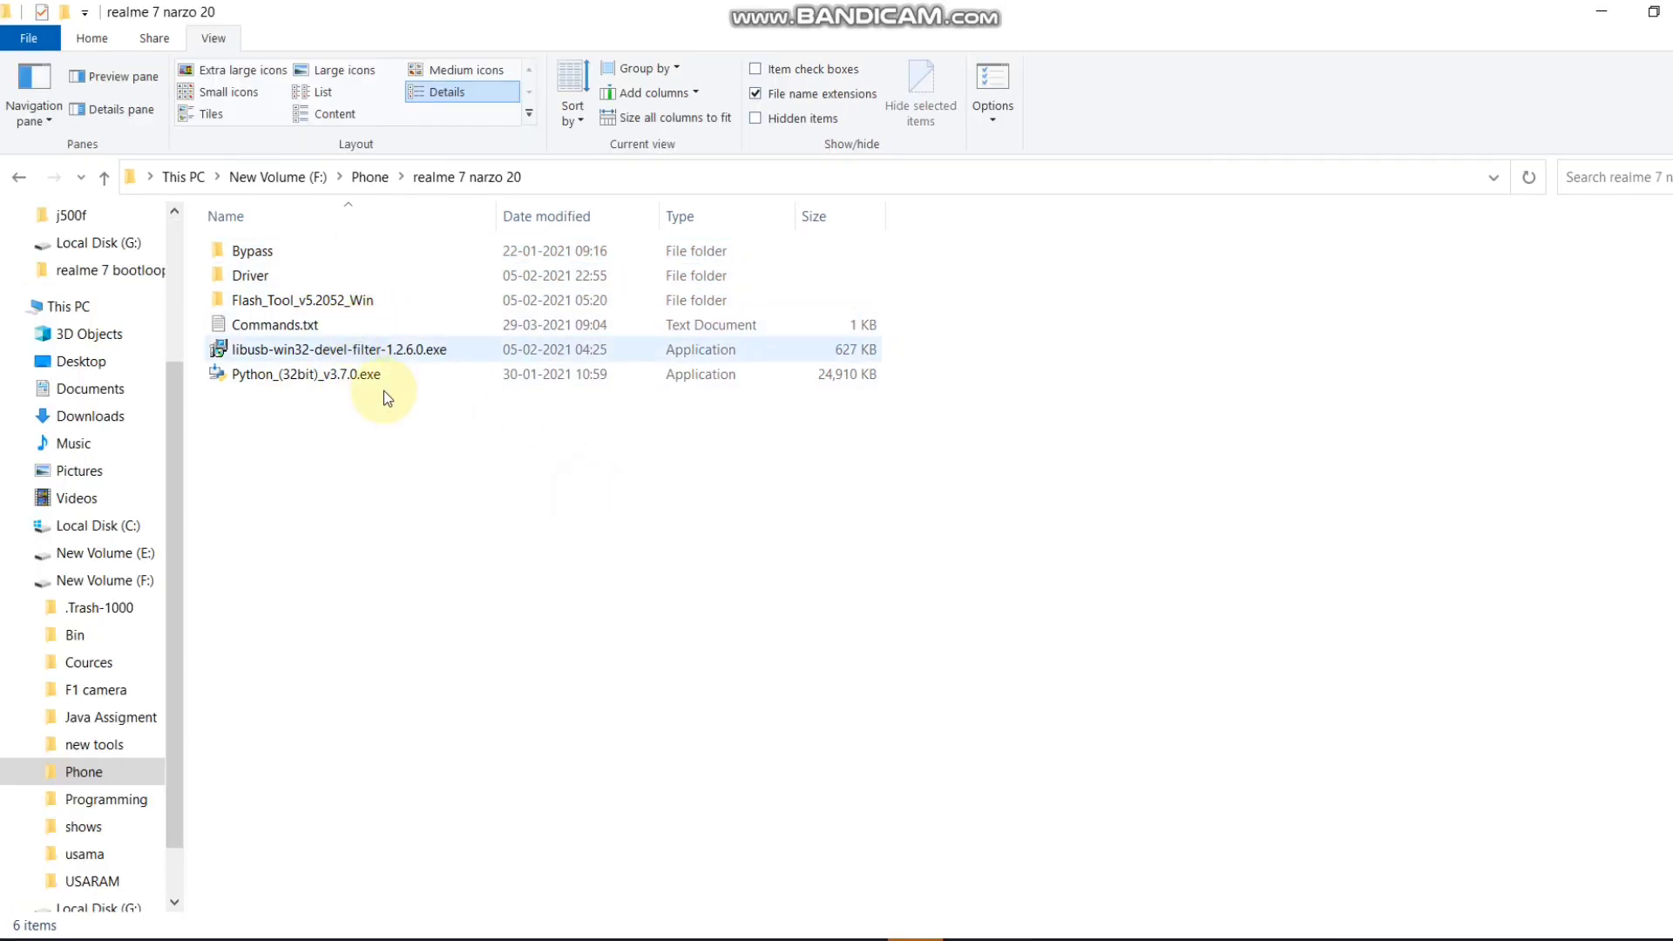
Go back to Phone, open oneplus roms > Realme 7, and select realme-7-a43.zip
click(373, 176)
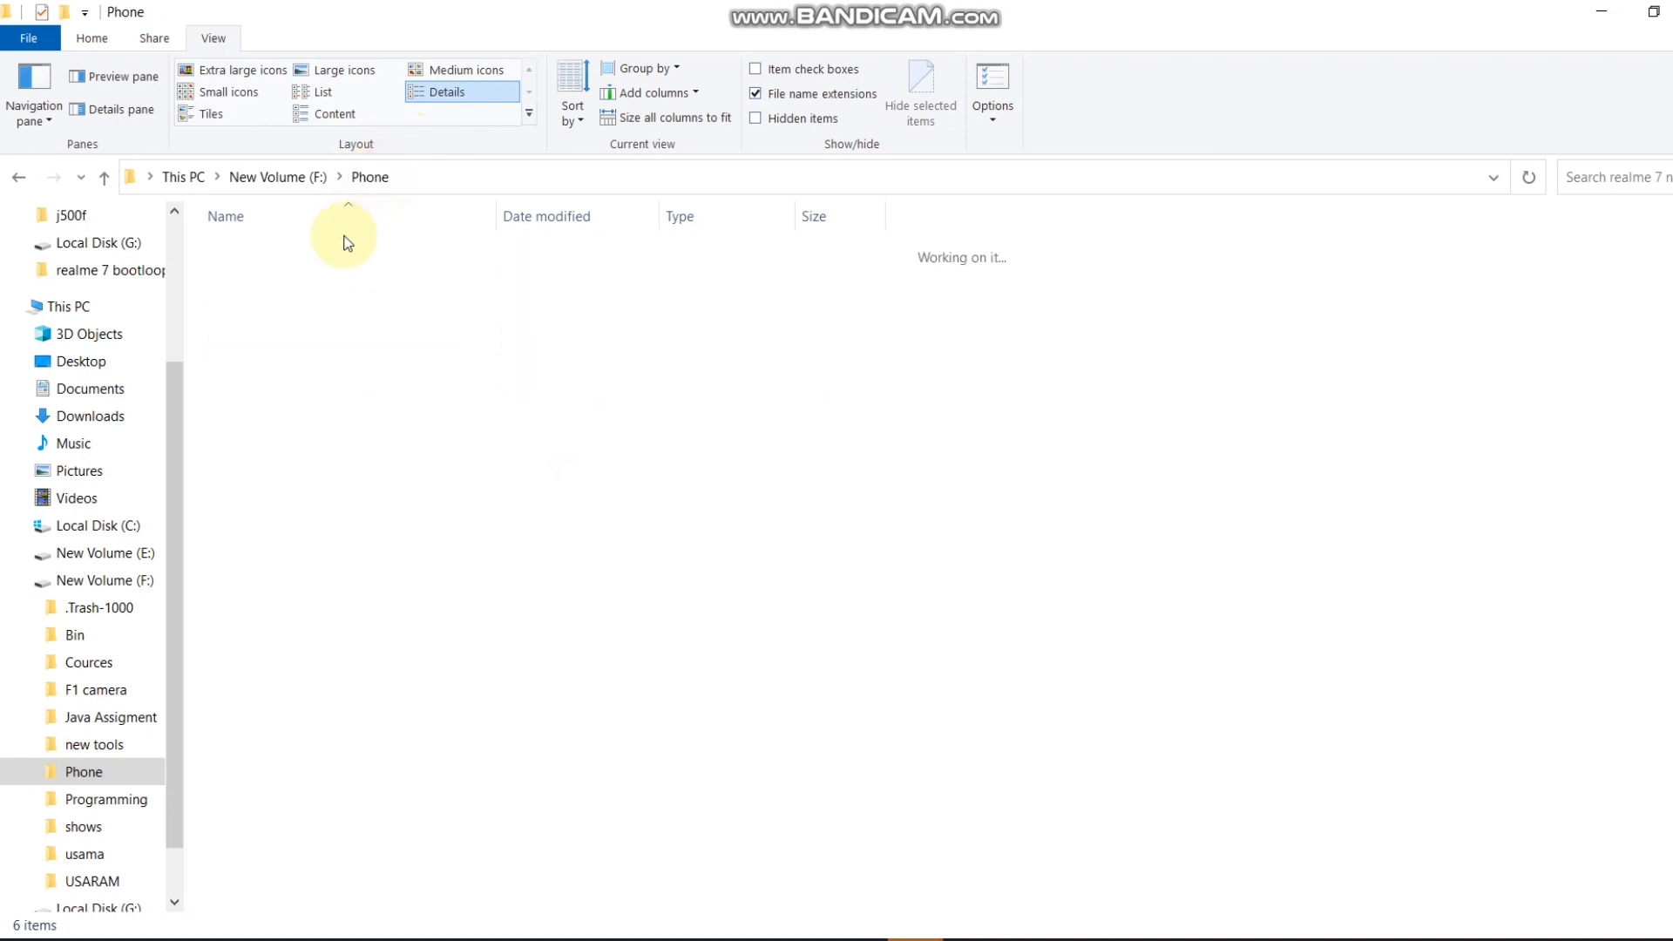
click(331, 252)
double_click(306, 251)
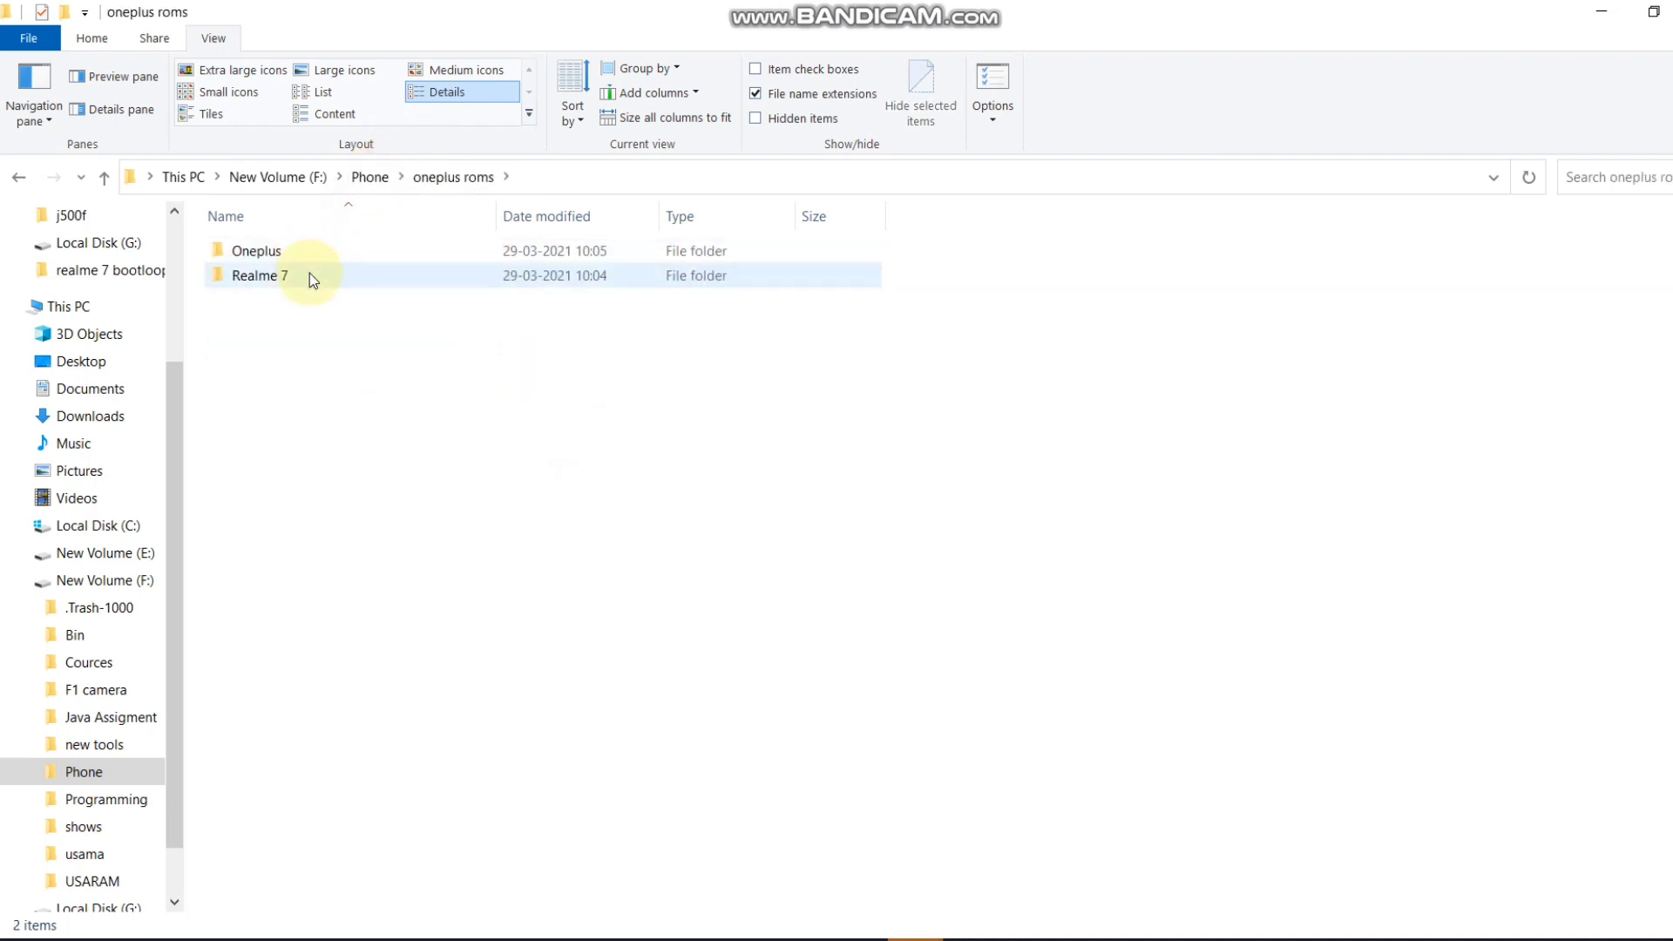
double_click(310, 273)
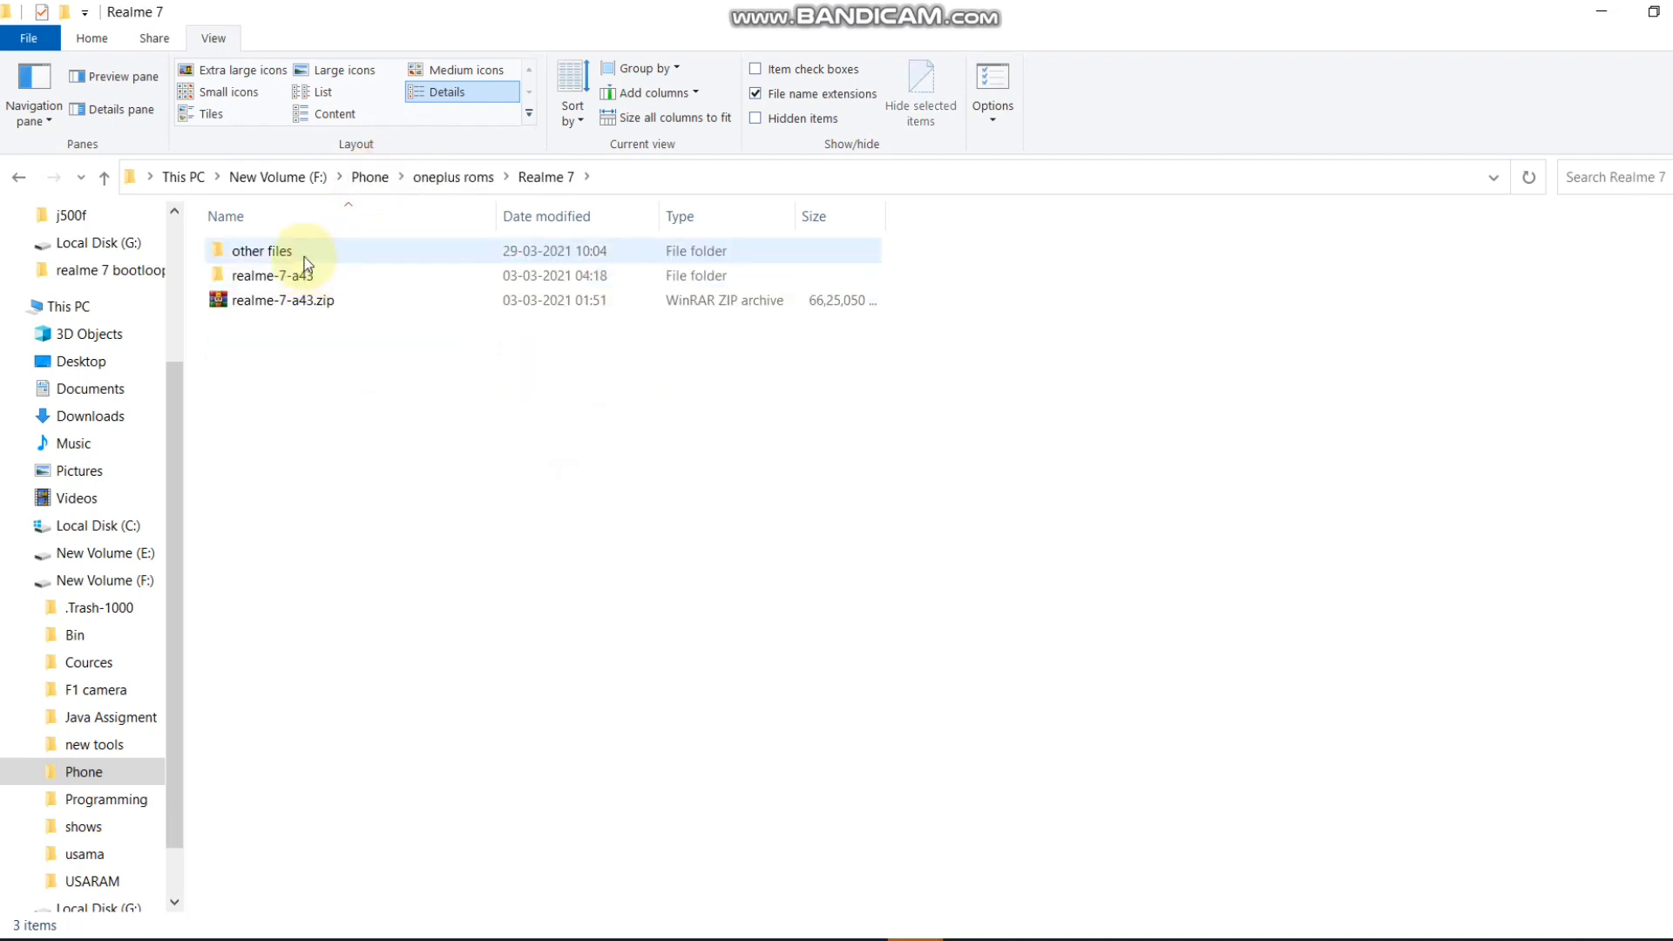
click(289, 307)
Check the zip's options, then open realme-7-a43 > realme-7-a43 and scroll through the 37 firmware files
right_click(301, 301)
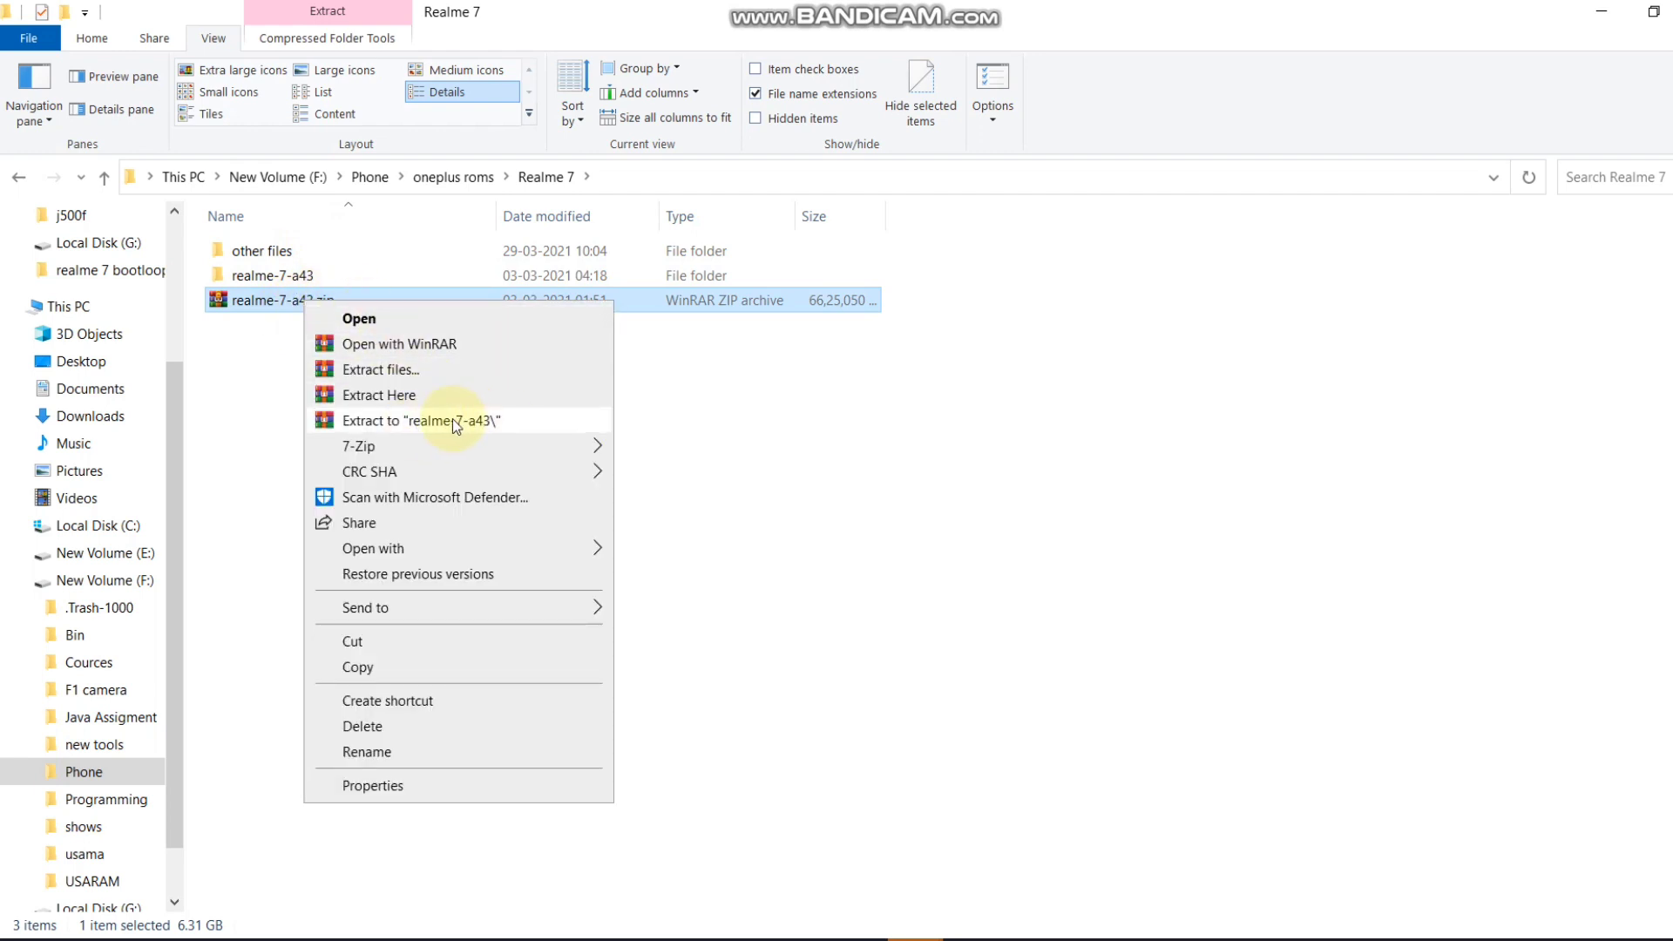
click(293, 275)
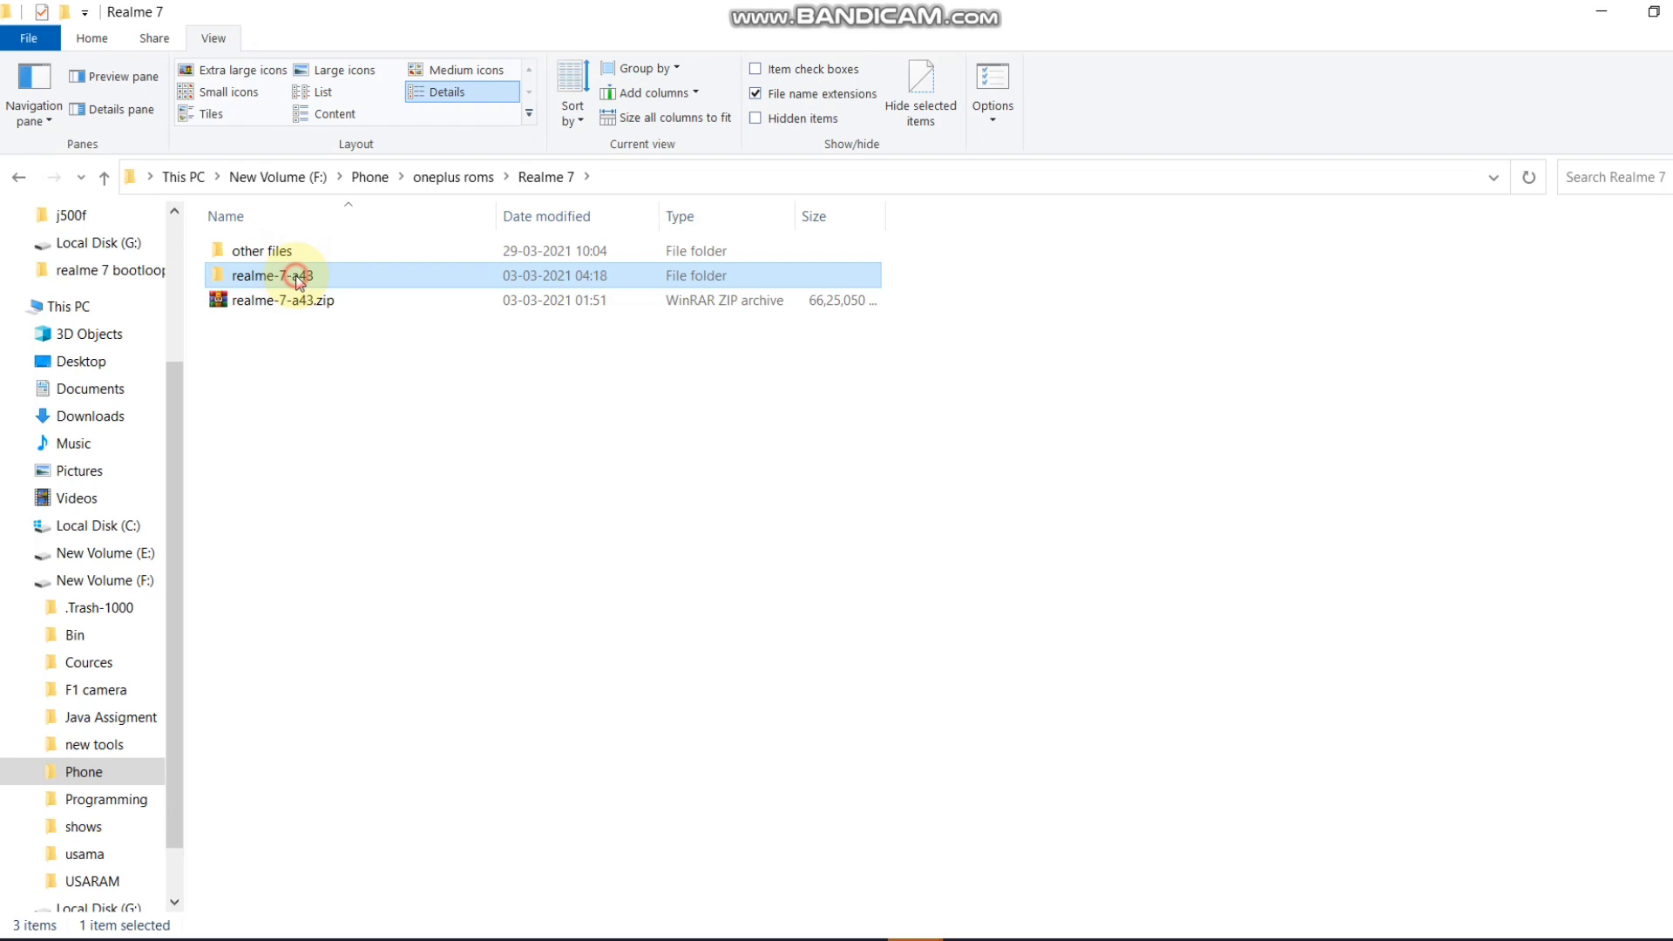
double_click(290, 280)
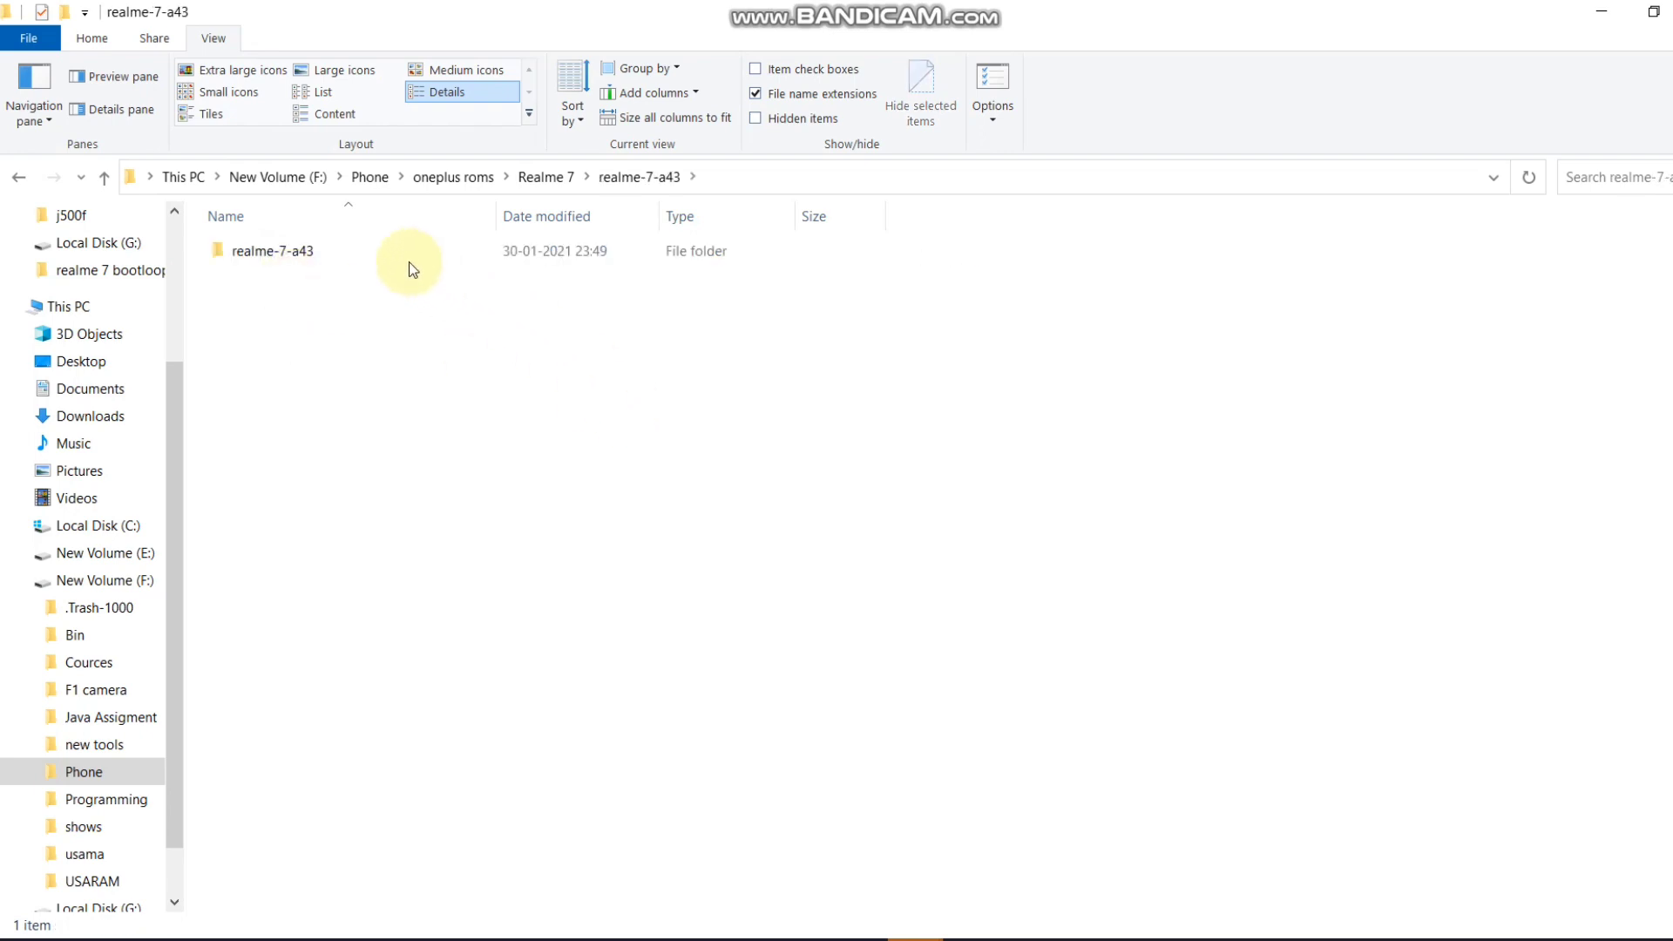
double_click(392, 250)
scroll(831, 516, down, 3)
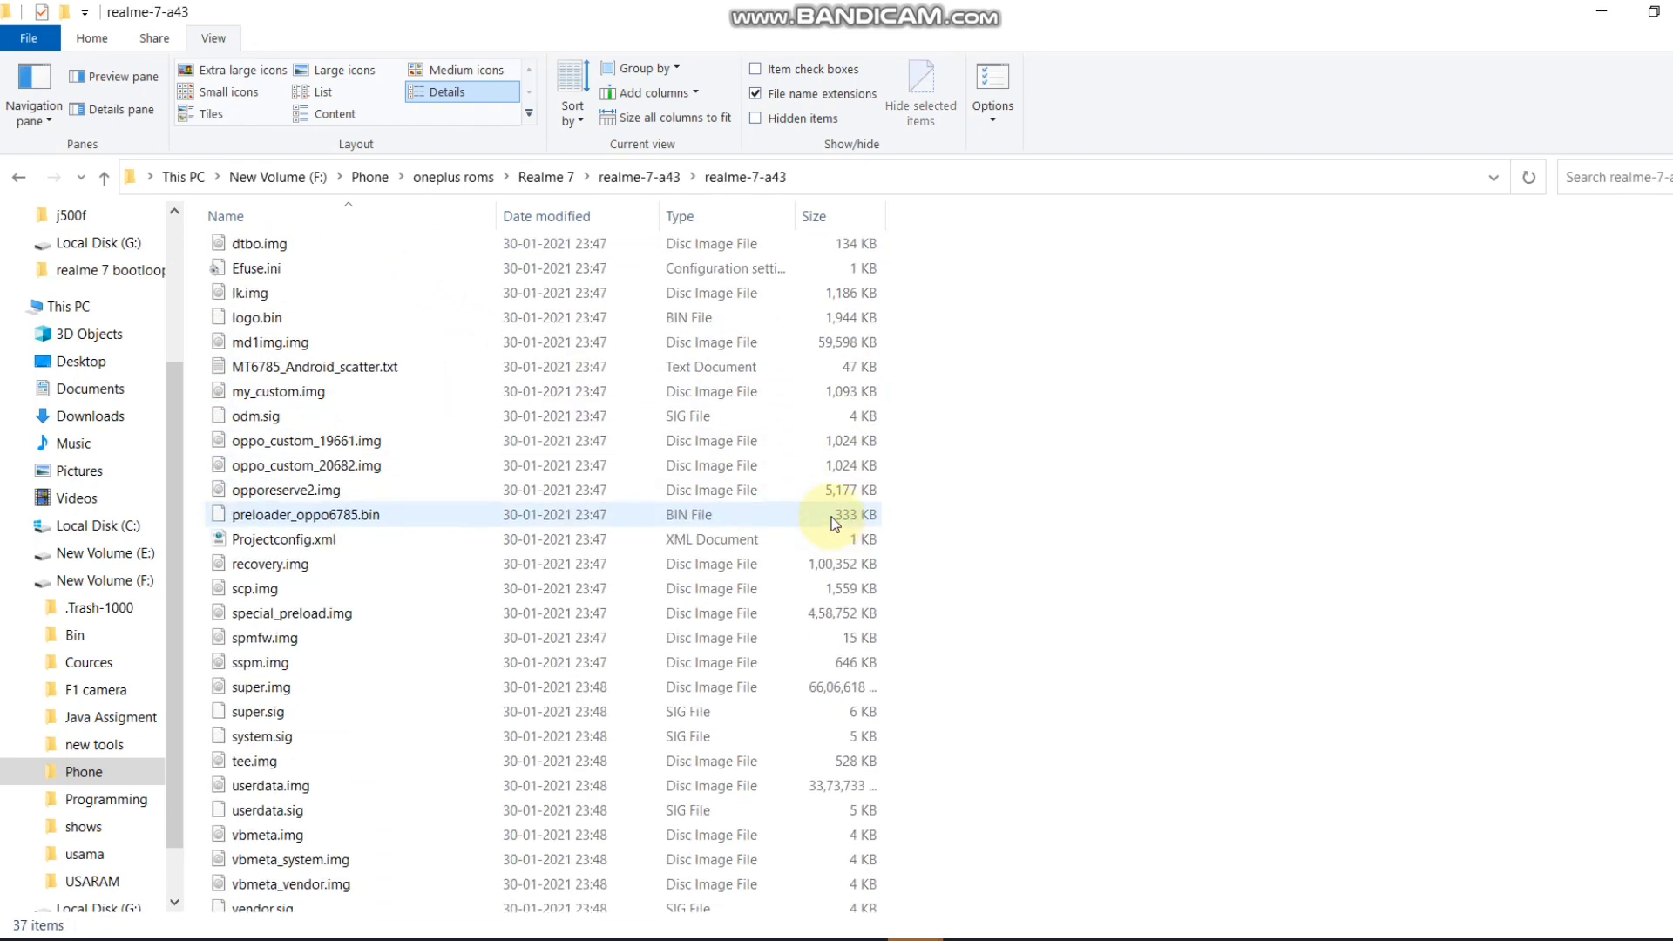
scroll(831, 515, up, 2)
scroll(831, 516, down, 2)
drag(1085, 739, 1278, 603)
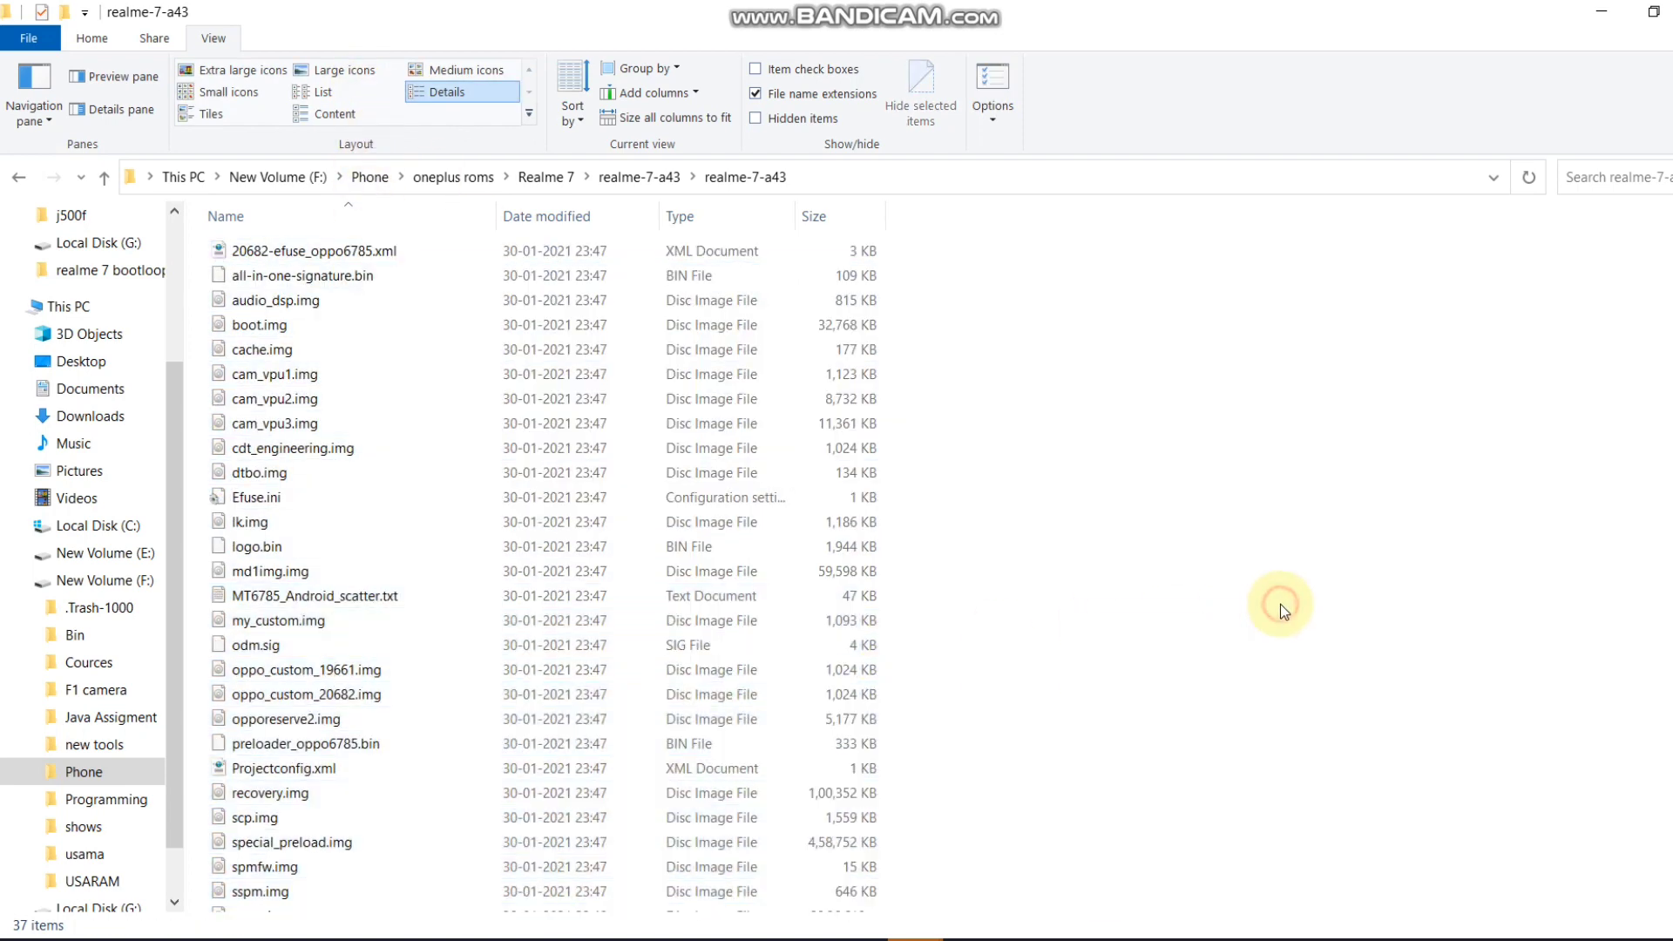
Go back up to Phone and reopen the realme 7 narzo 20 folder
key(BackSpace)
key(BackSpace)
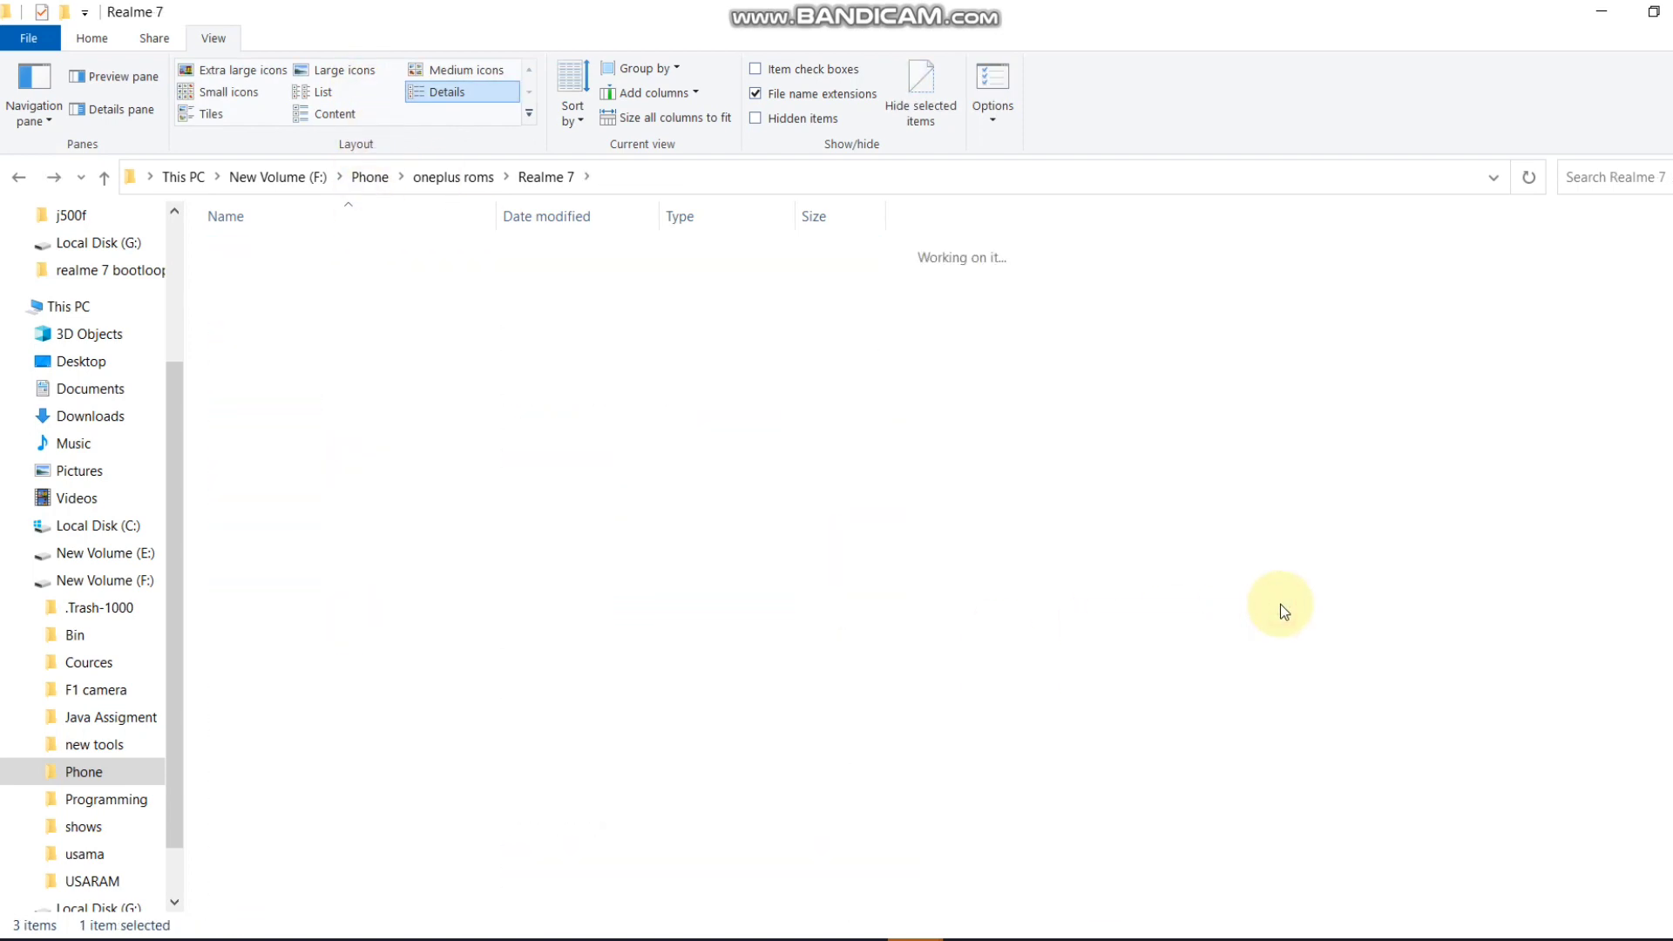
key(BackSpace)
key(Down)
key(Return)
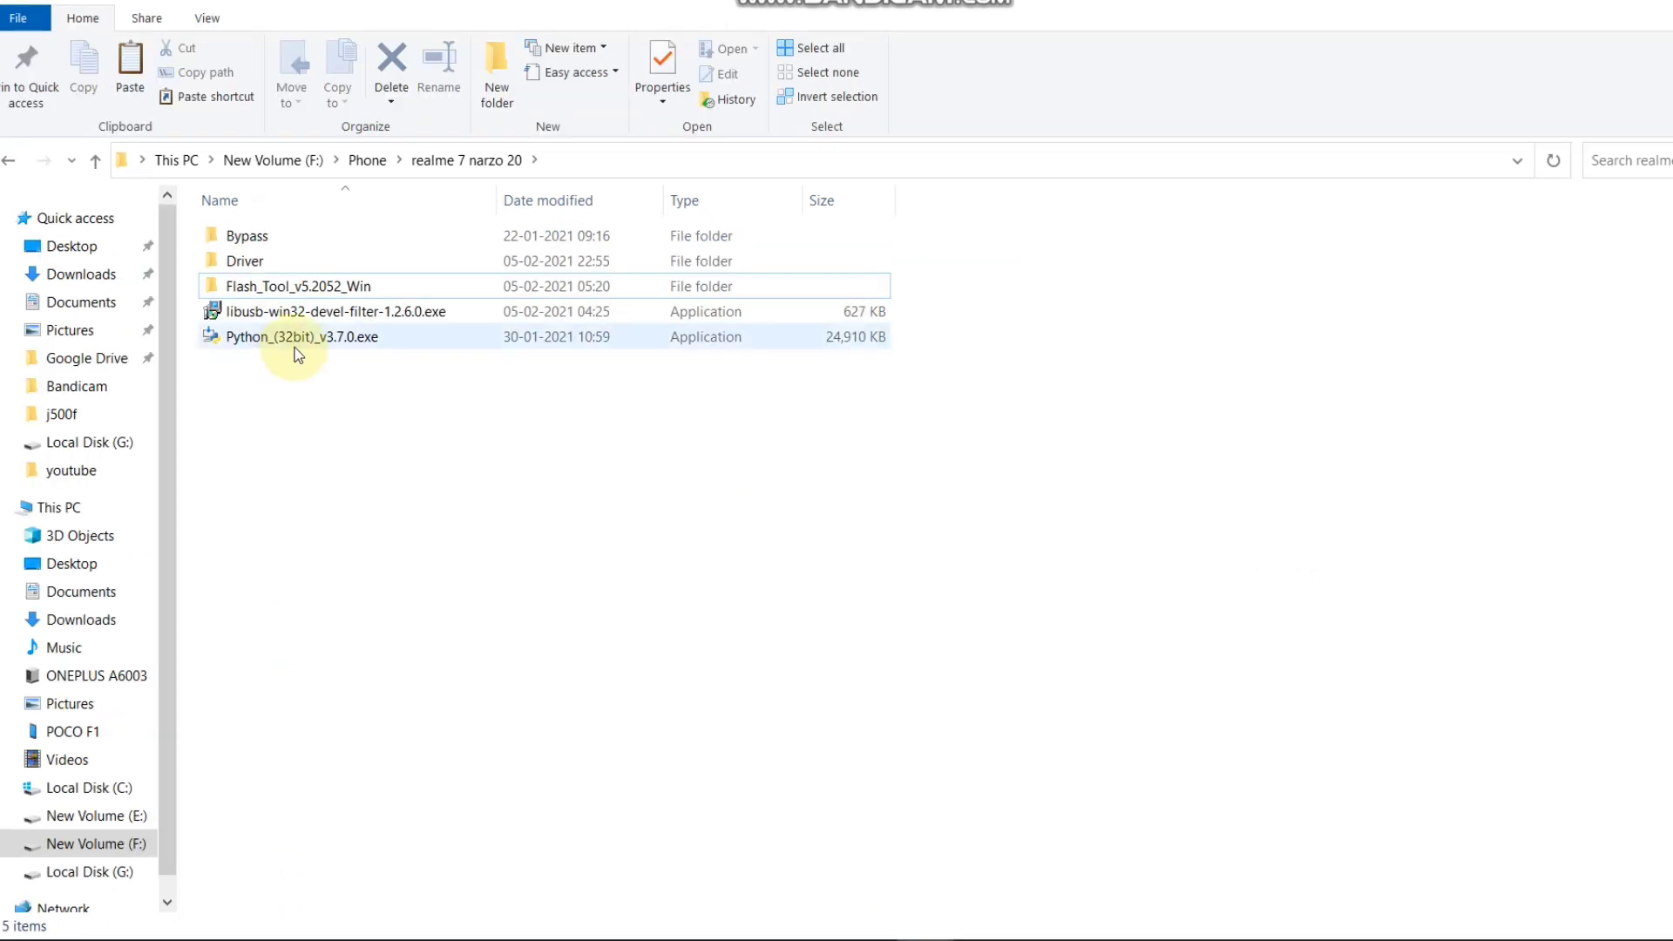
Run Python_(32bit)_v3.7.0.exe as administrator and complete a Modify install keeping pip and all optional features
click(294, 344)
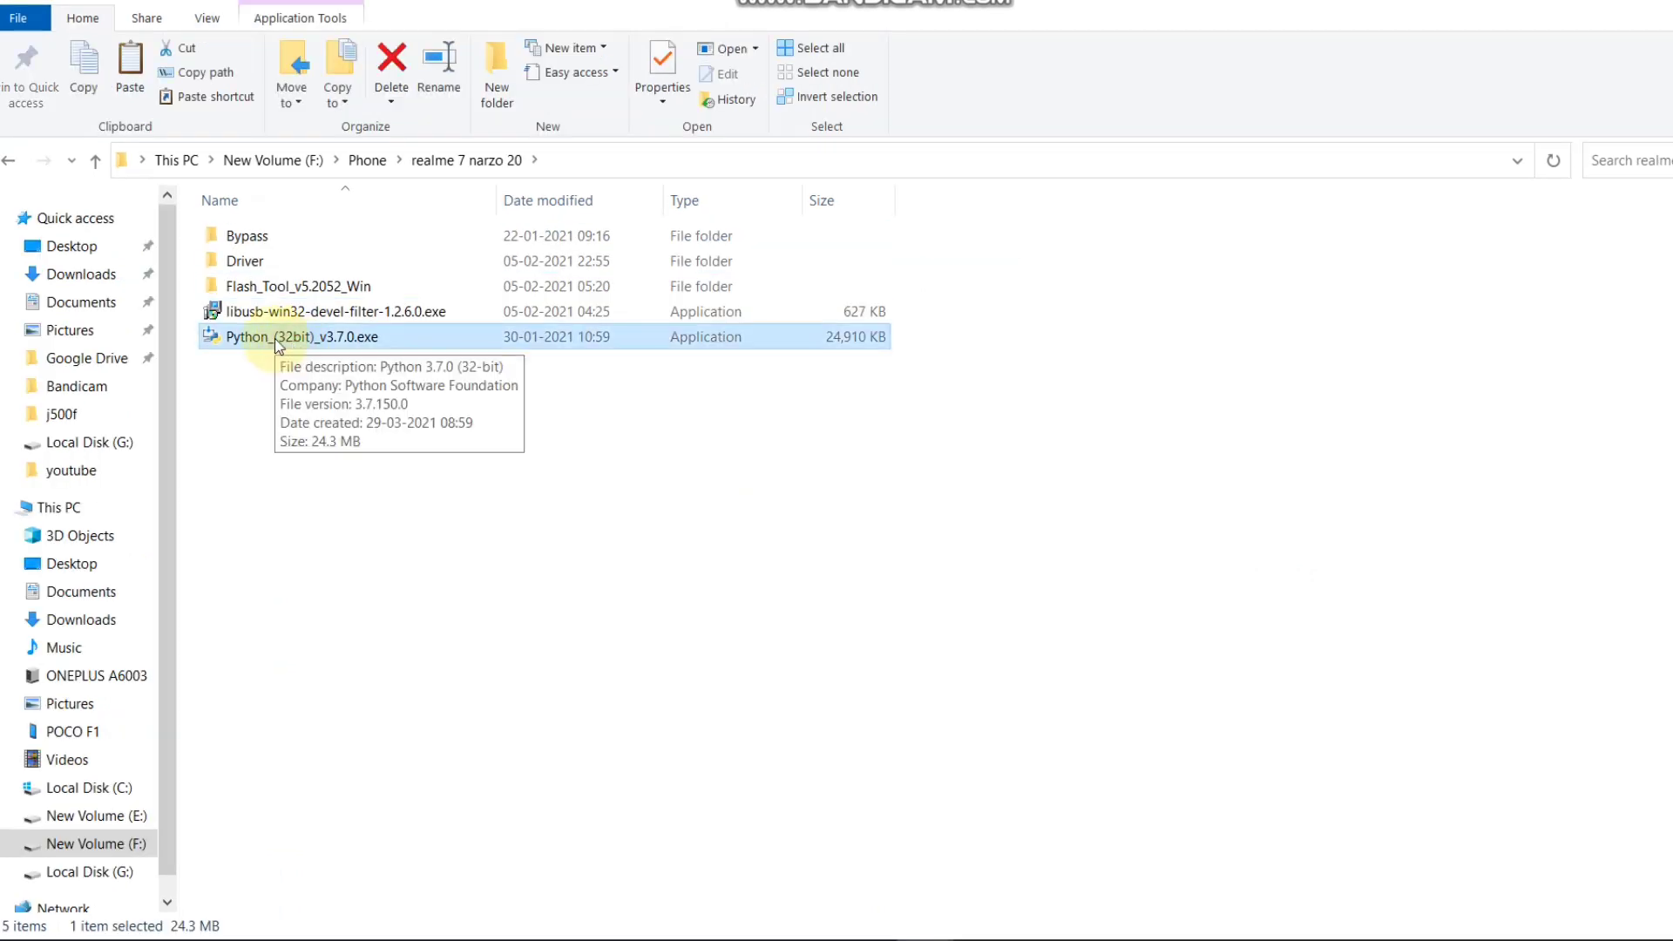
right_click(274, 340)
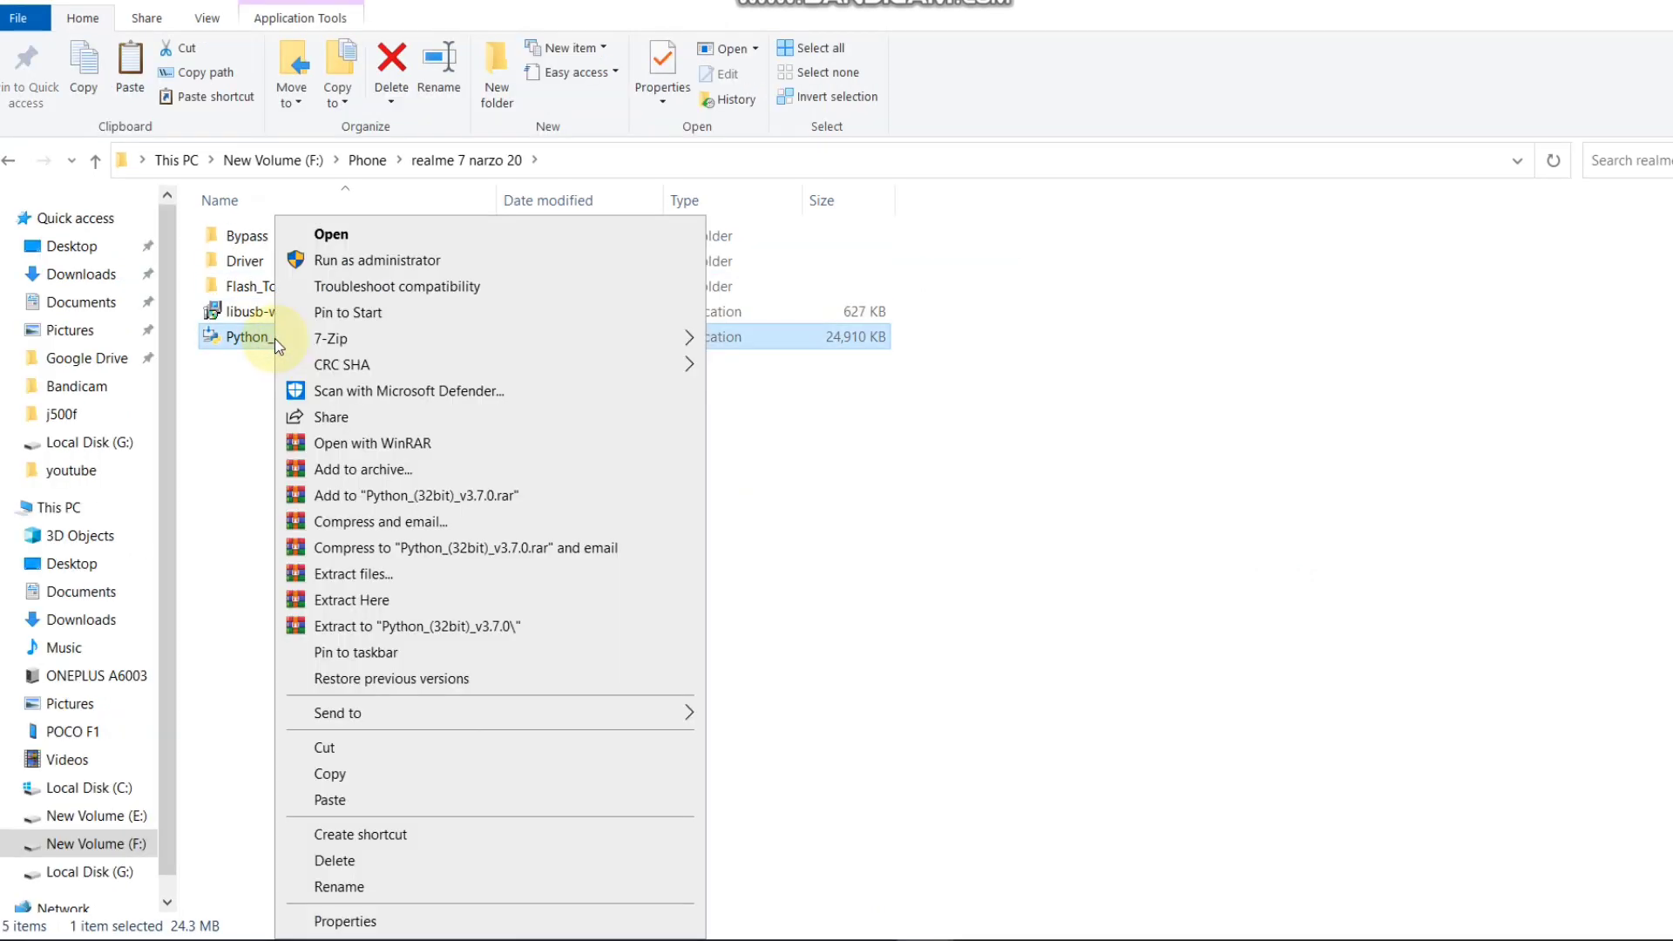
click(449, 264)
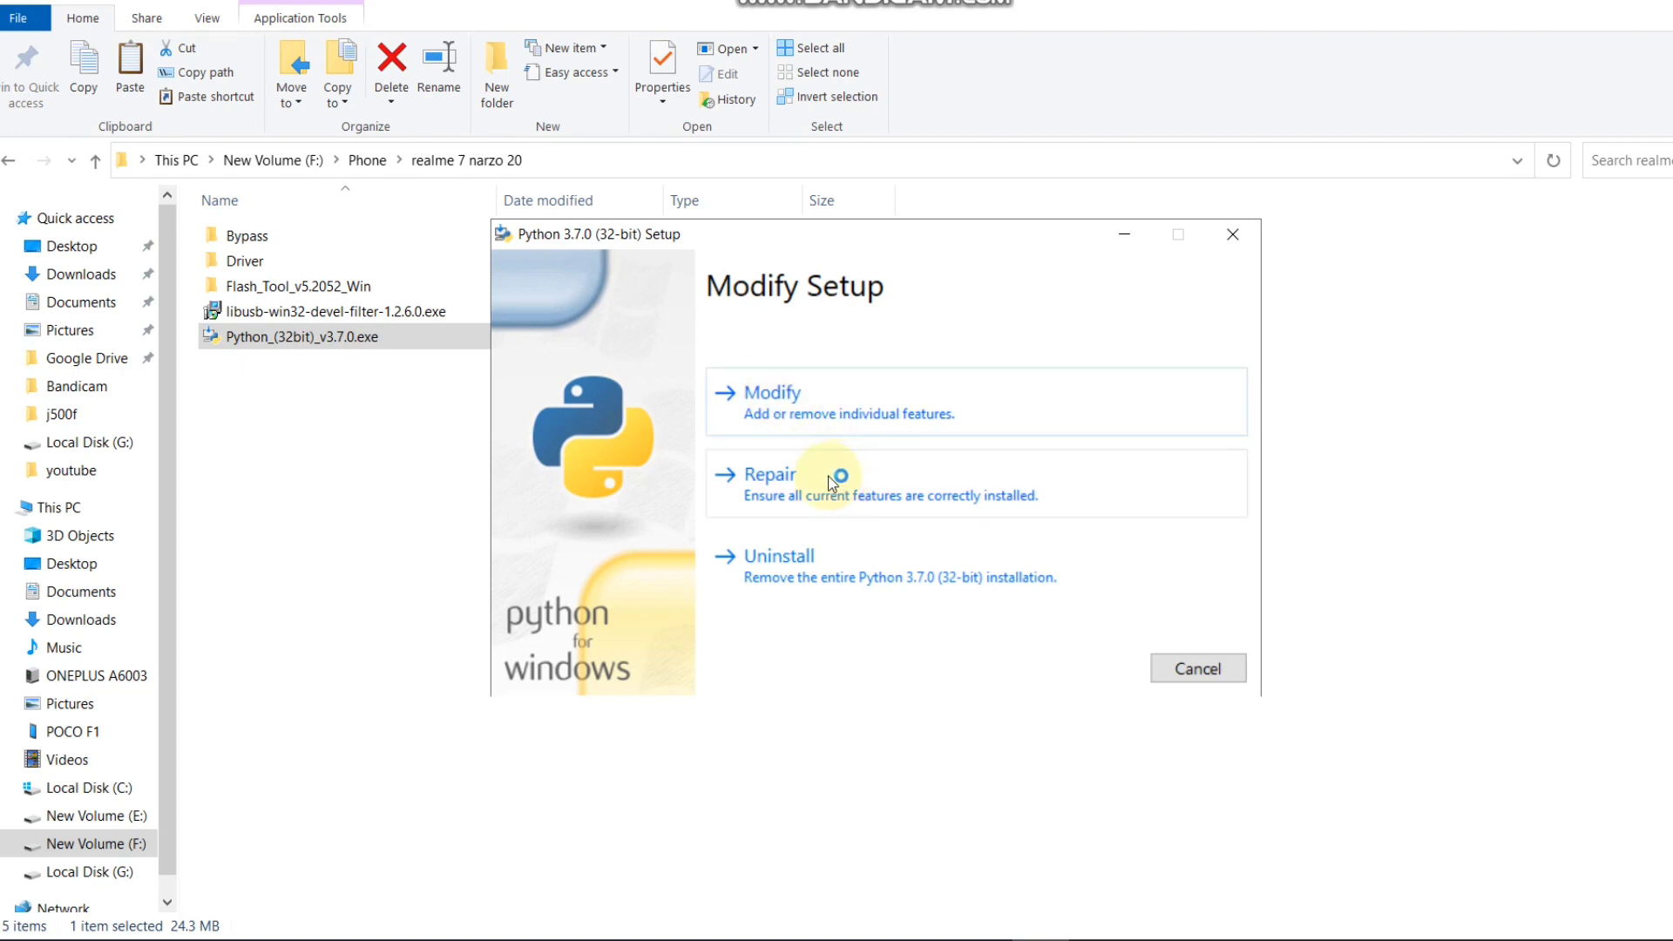
click(840, 413)
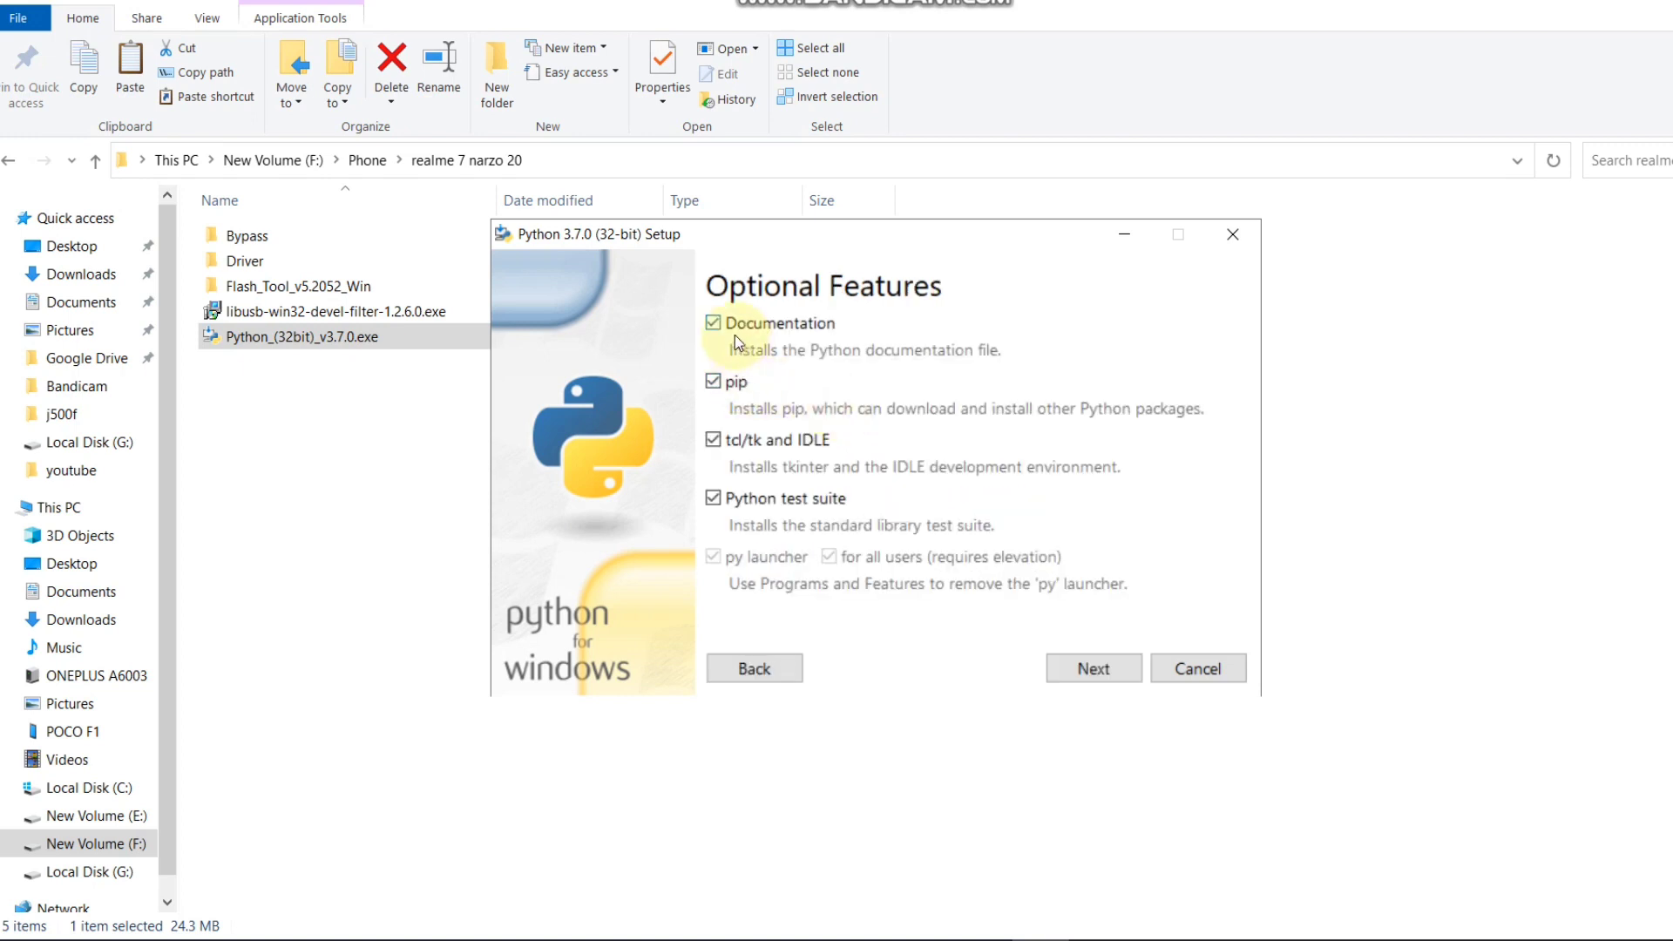
click(1108, 678)
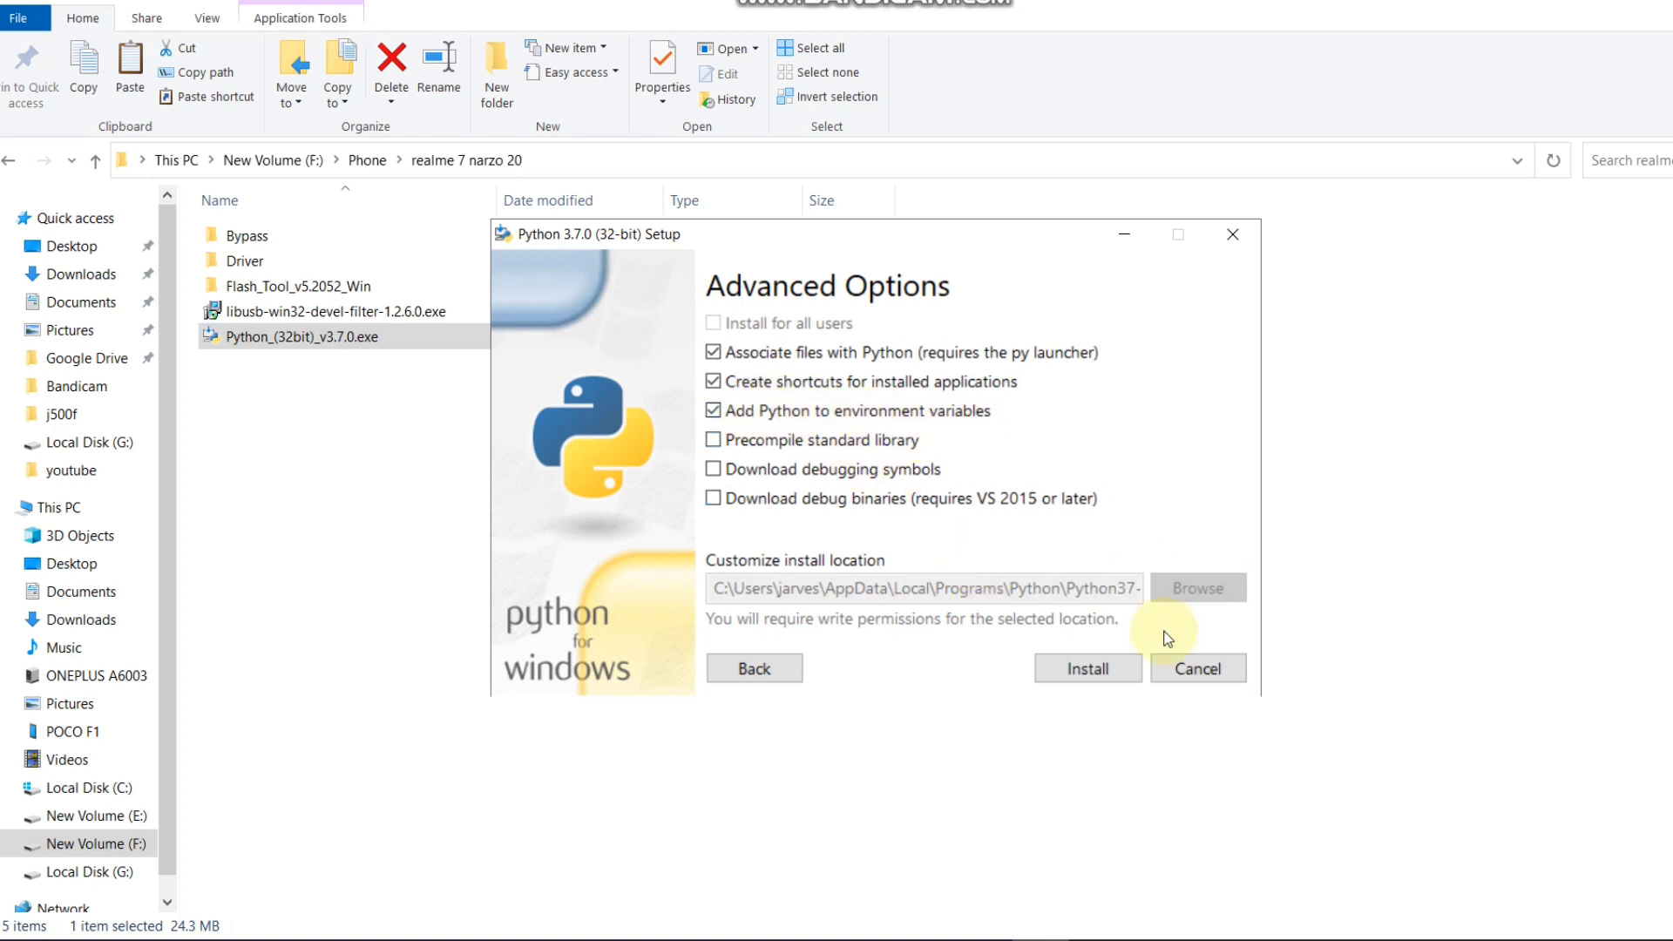
click(1096, 669)
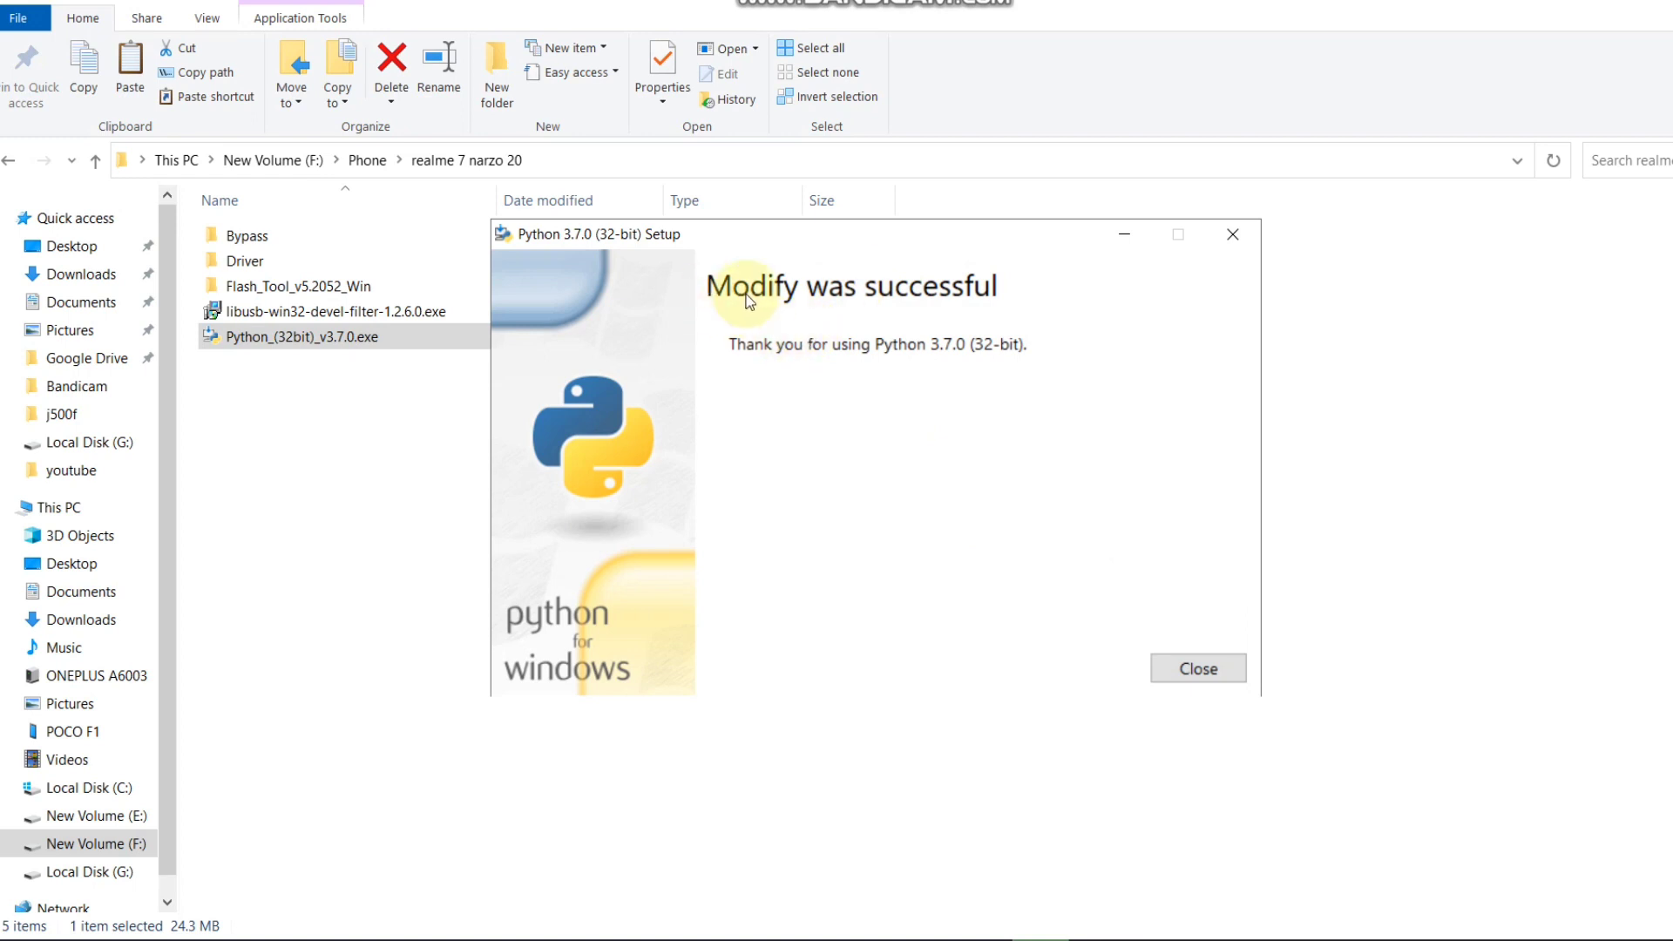
click(1195, 668)
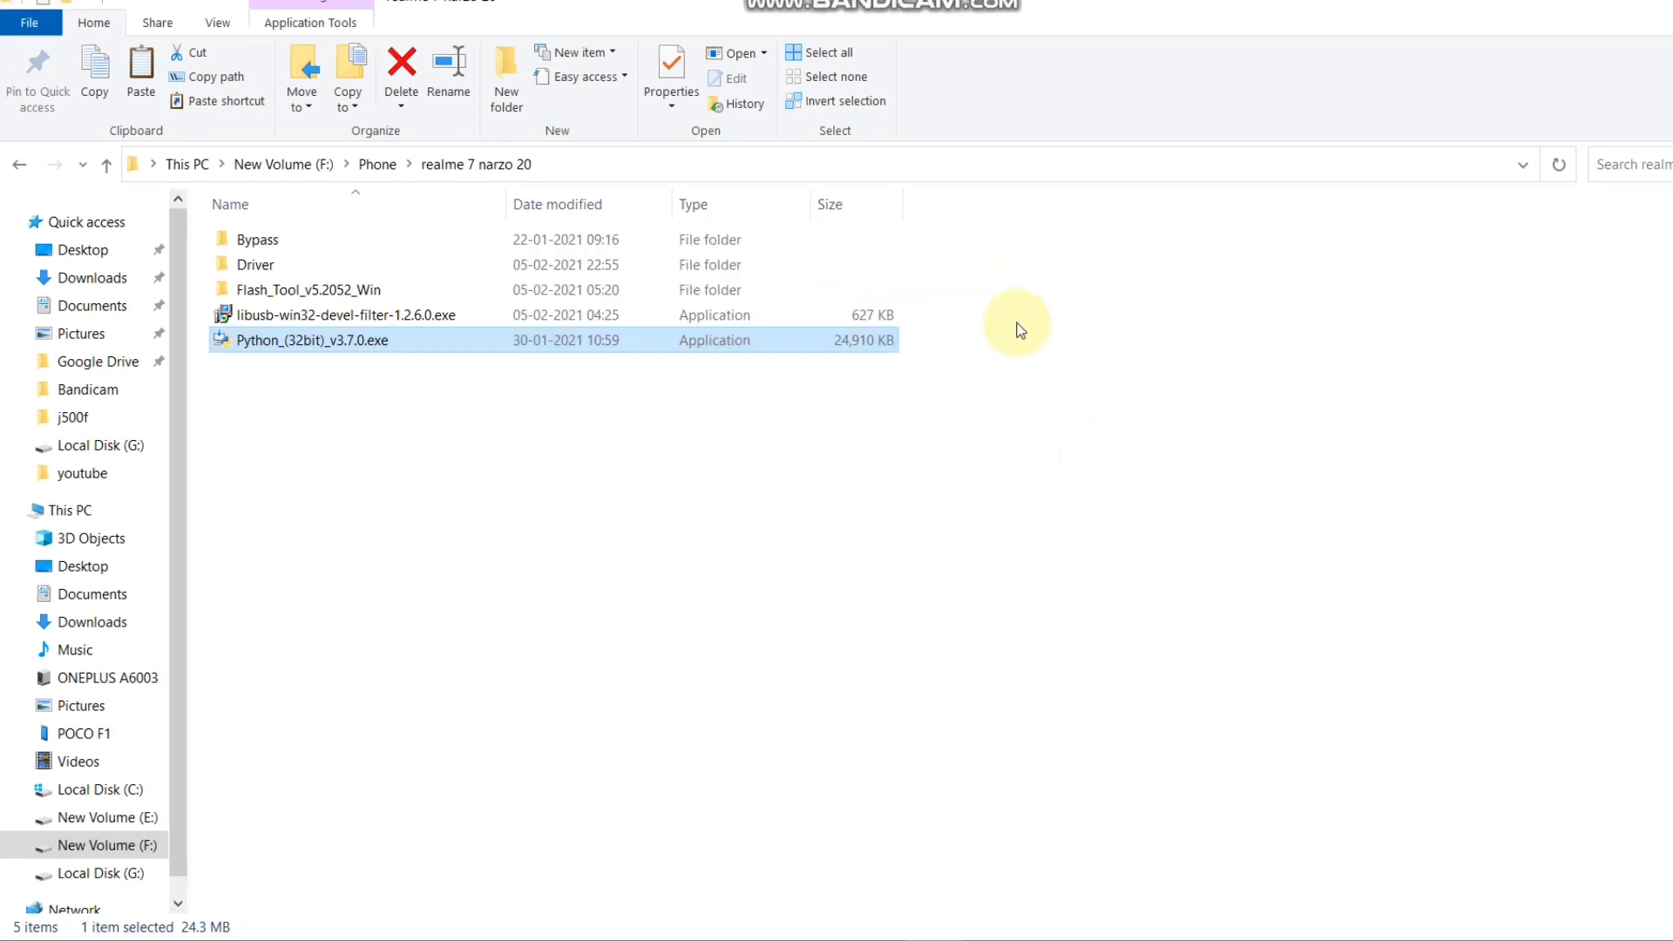
Launch an administrator Command Prompt and confirm python --version reports Python 3.7.0
key(super)
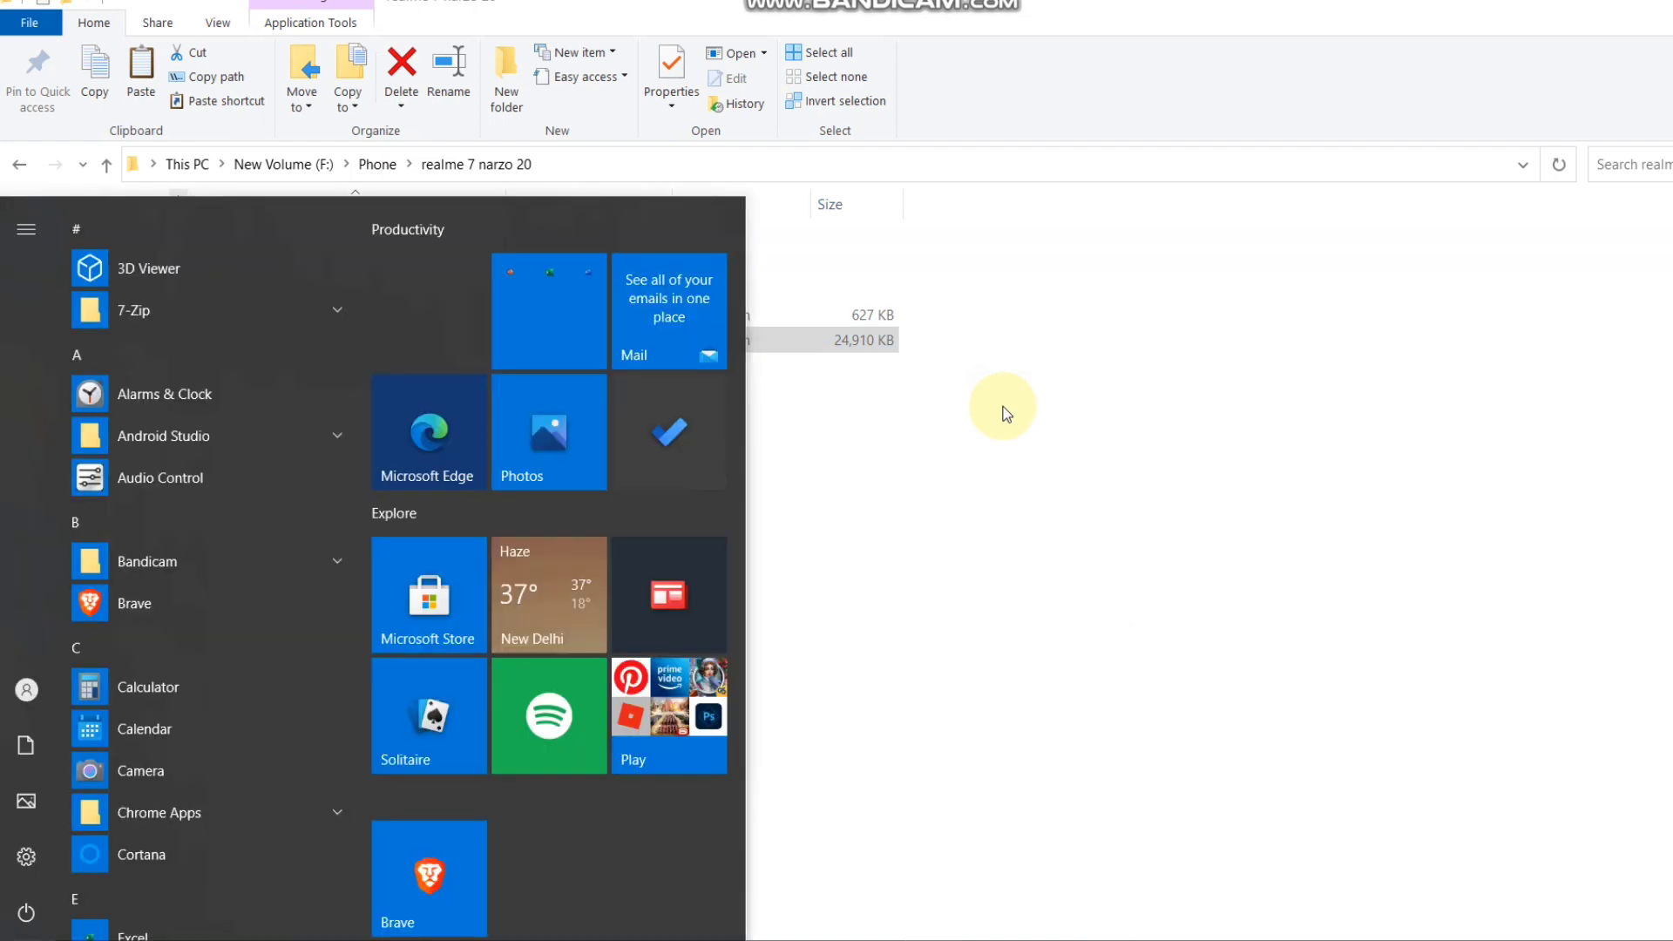
text(cmd)
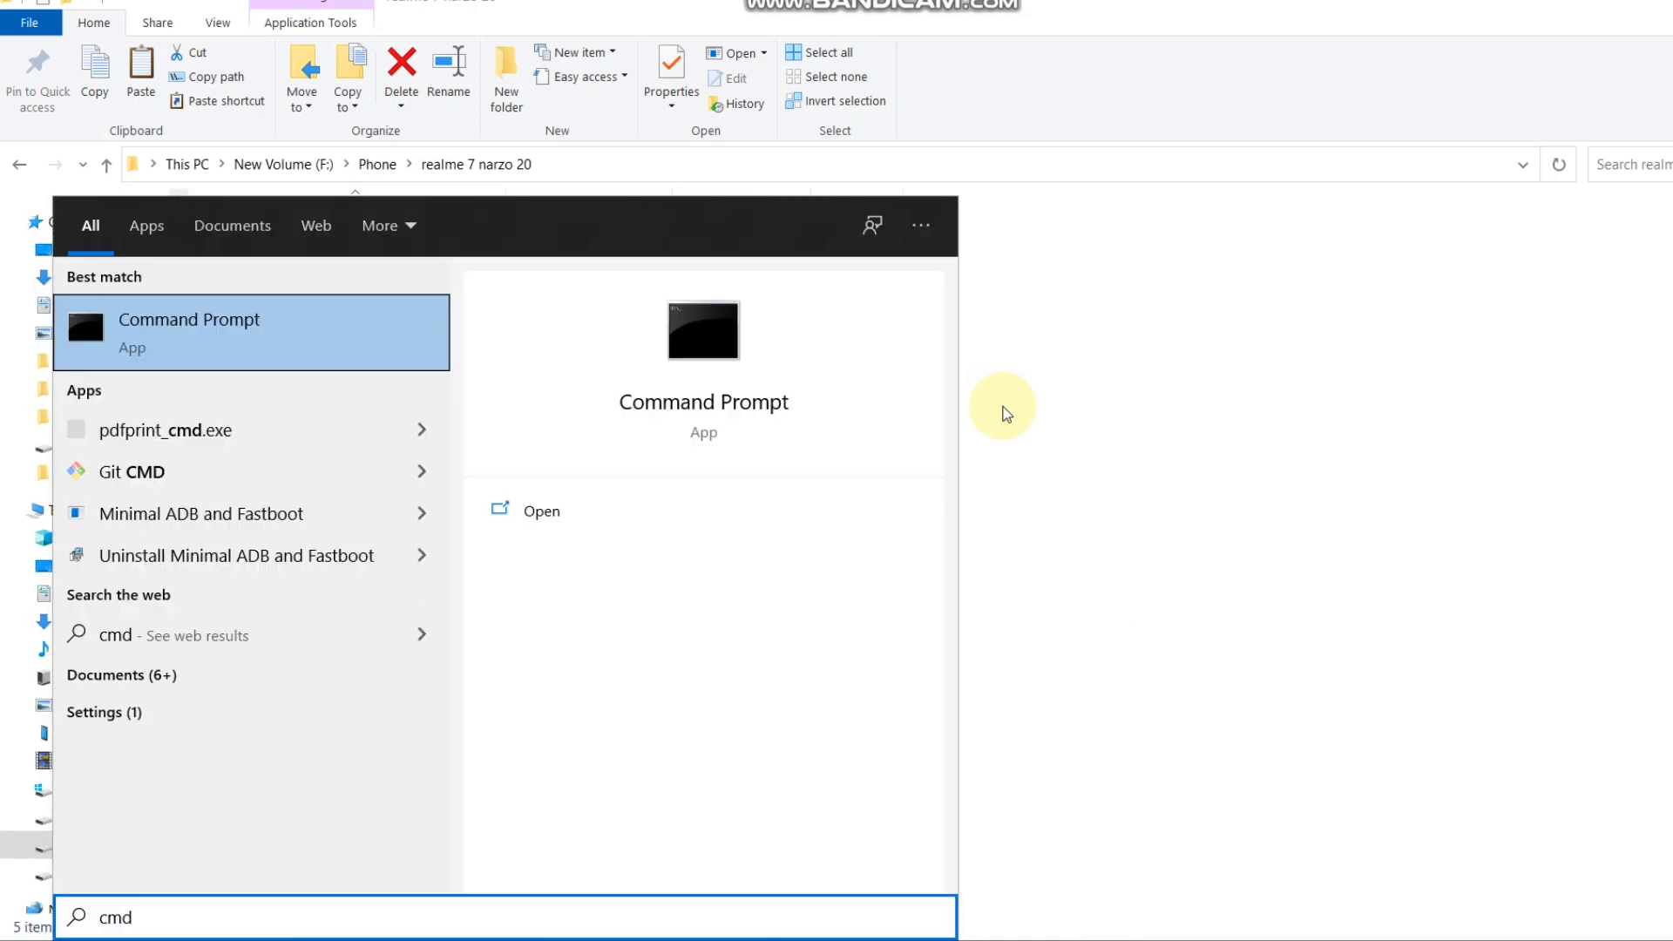
key(ctrl+shift+Return)
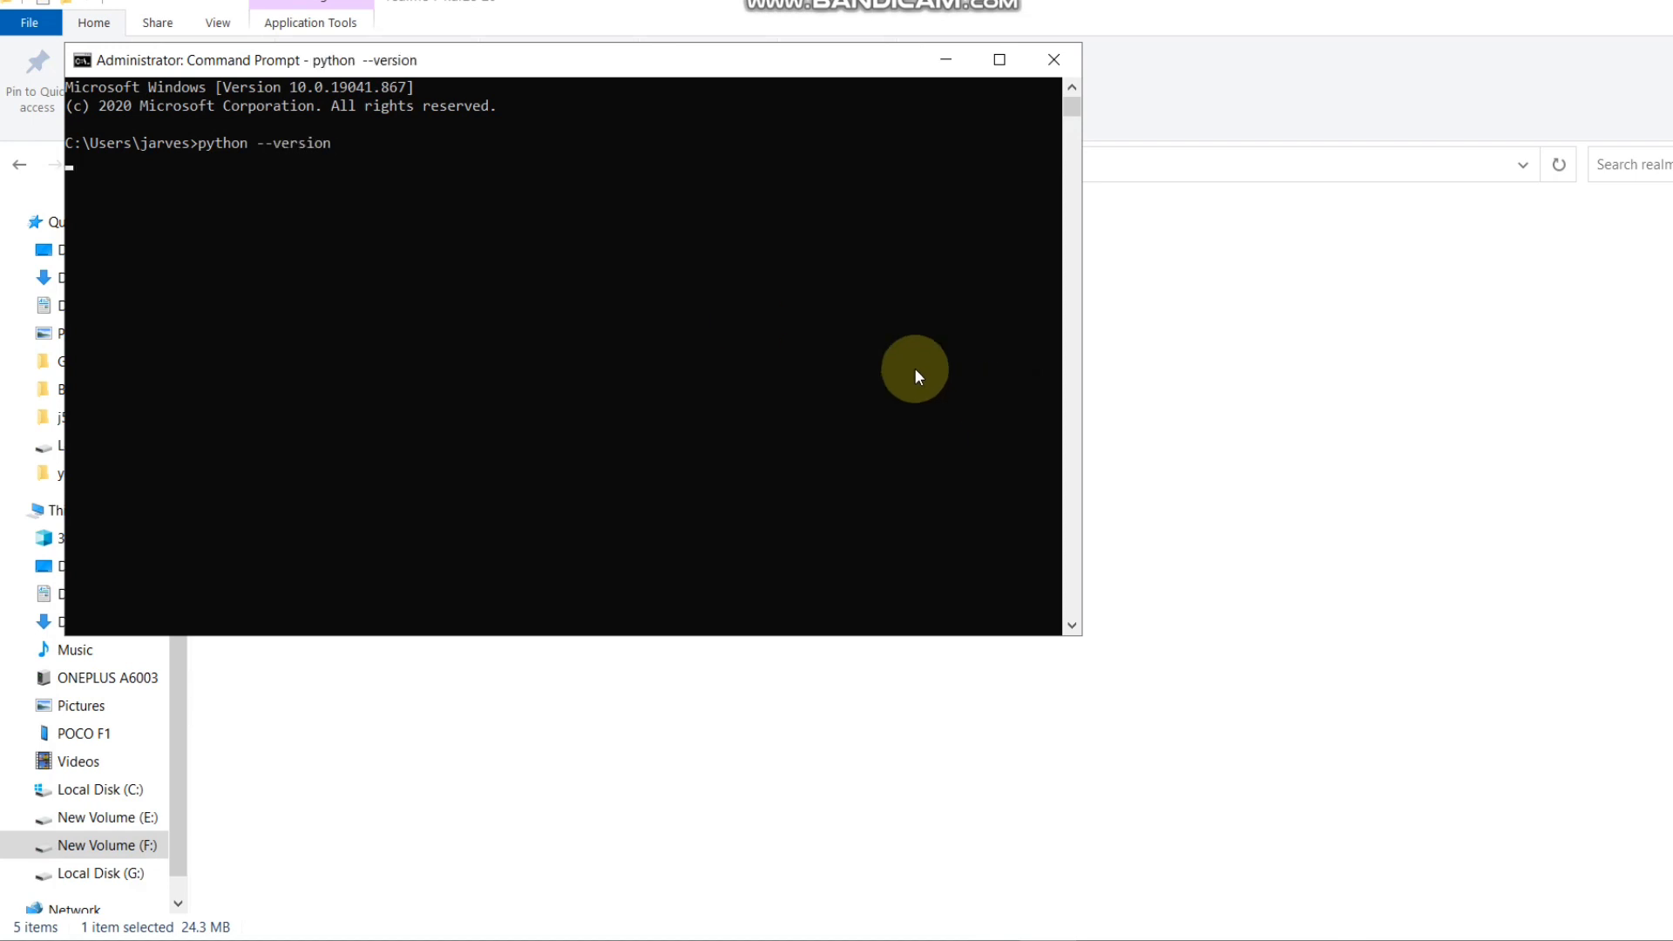
drag(213, 149, 160, 162)
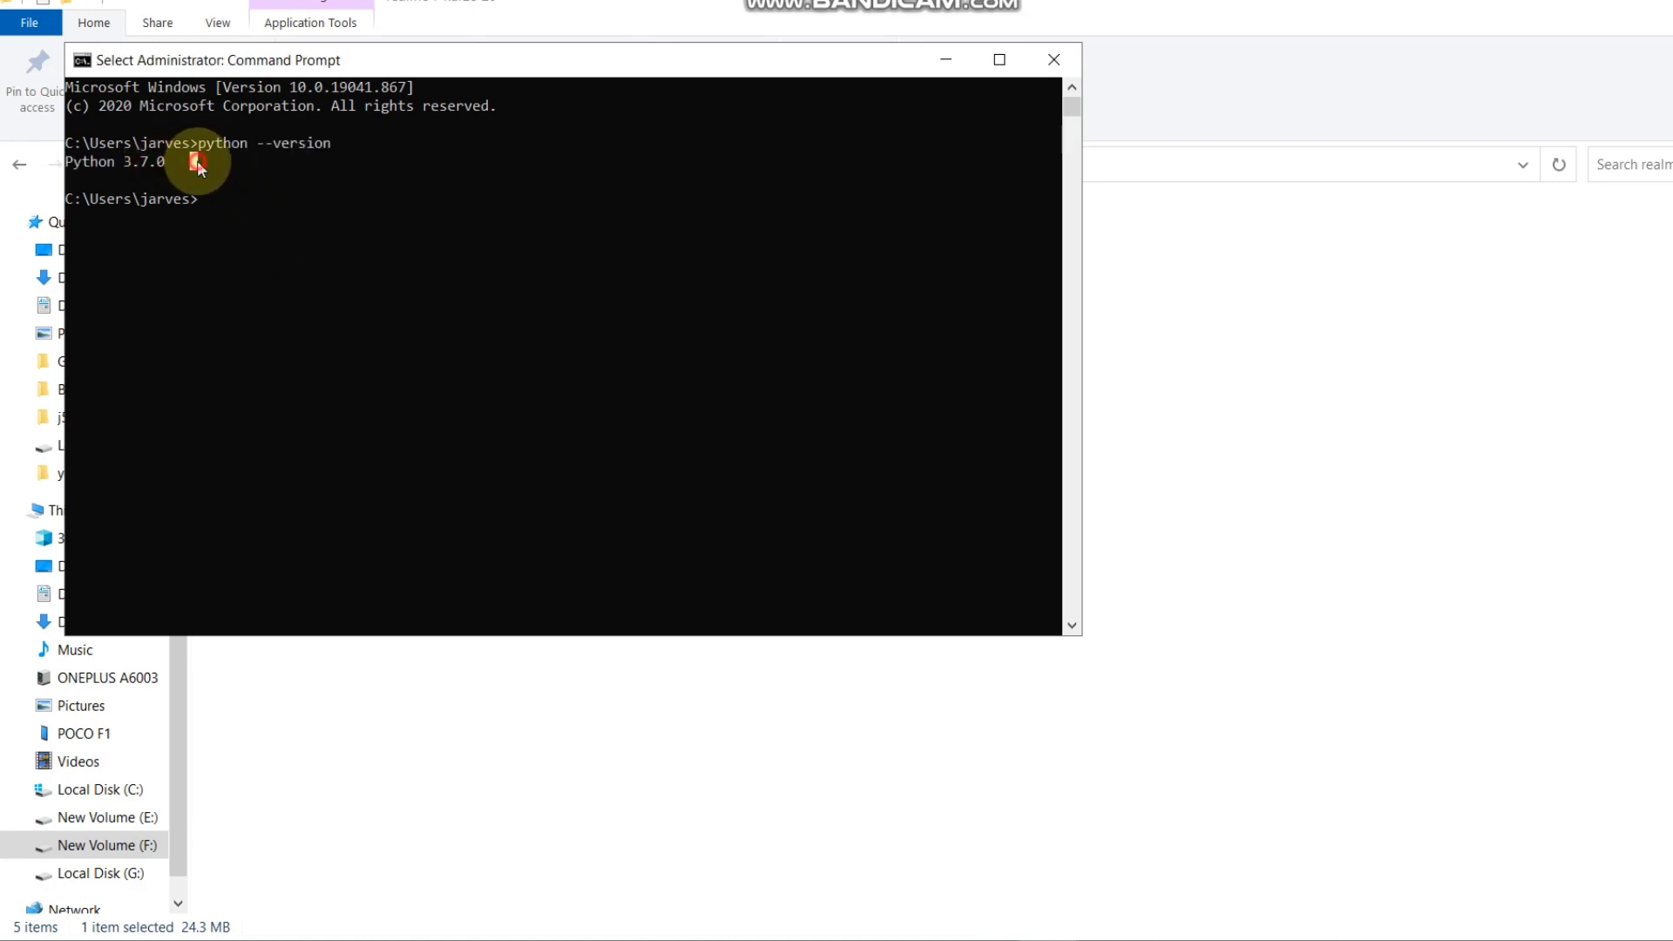
click(39, 165)
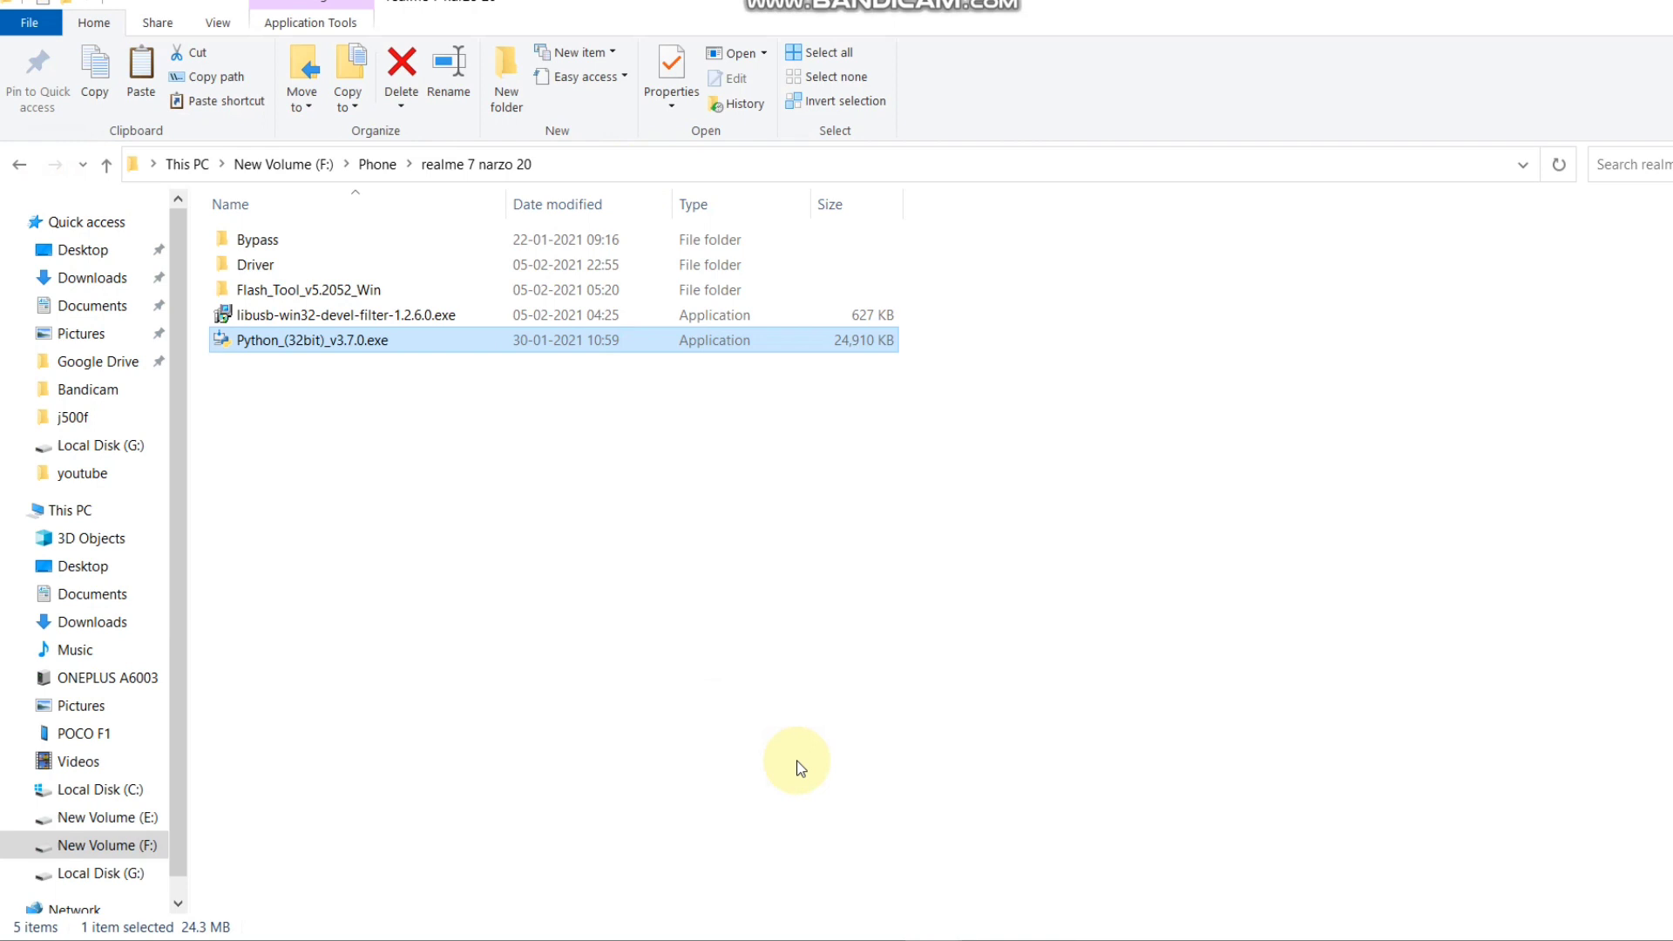
click(1025, 938)
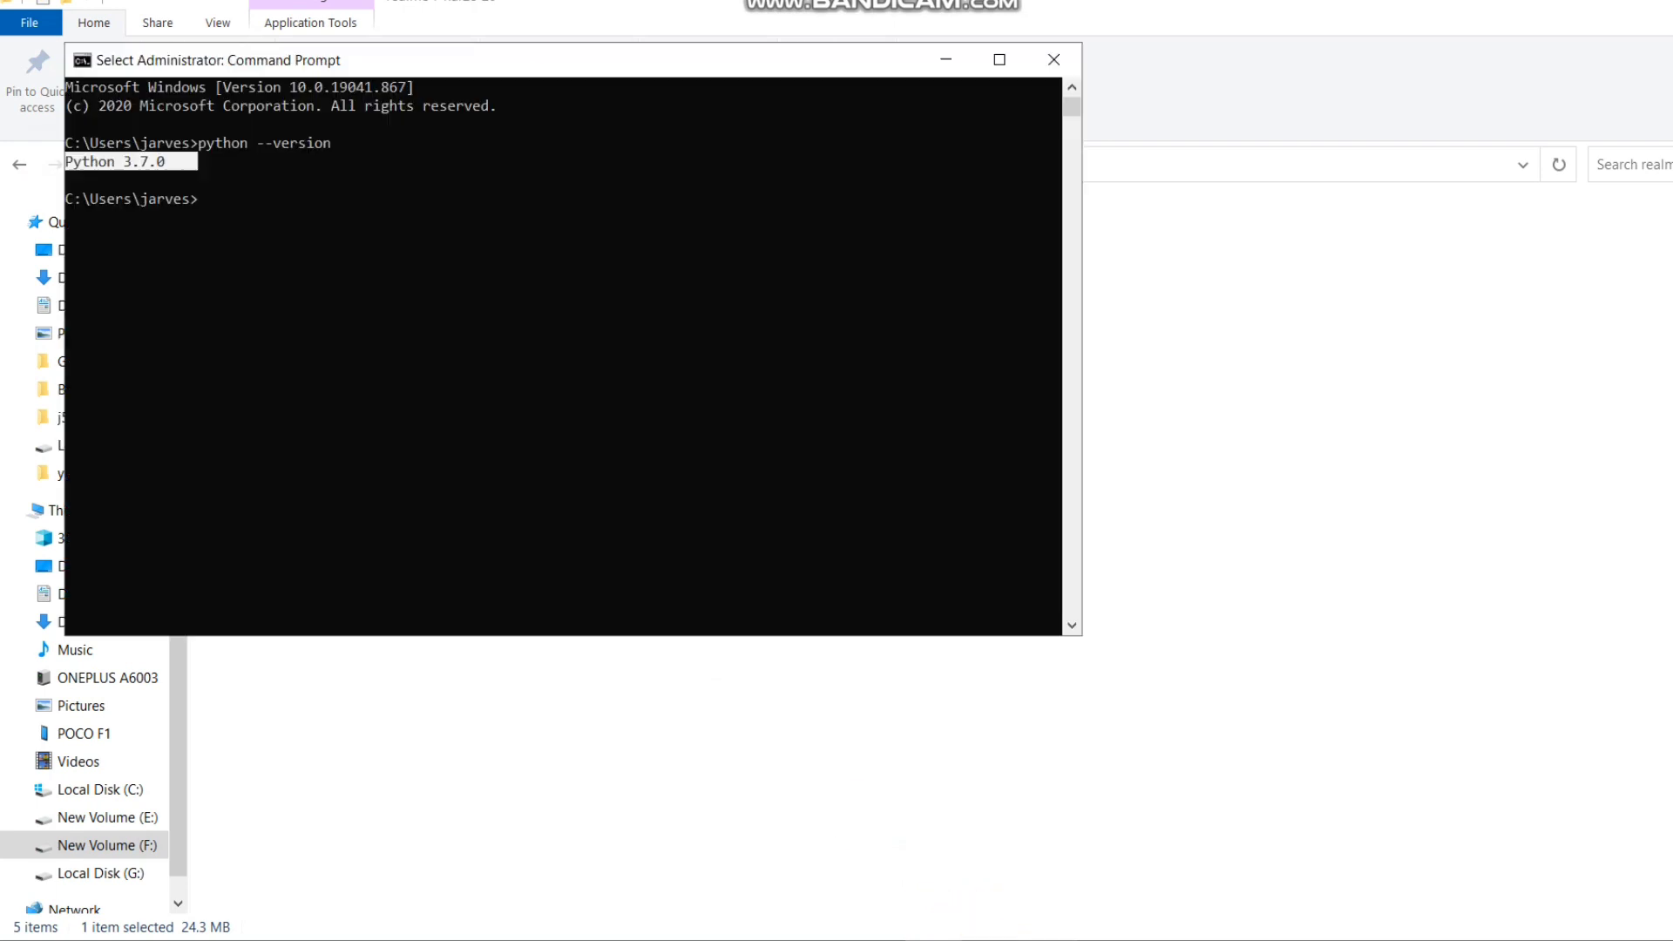
Close the prompt, open Commands.txt, and copy the 'python -m pip install pyusb pyserial json5' line
click(1037, 54)
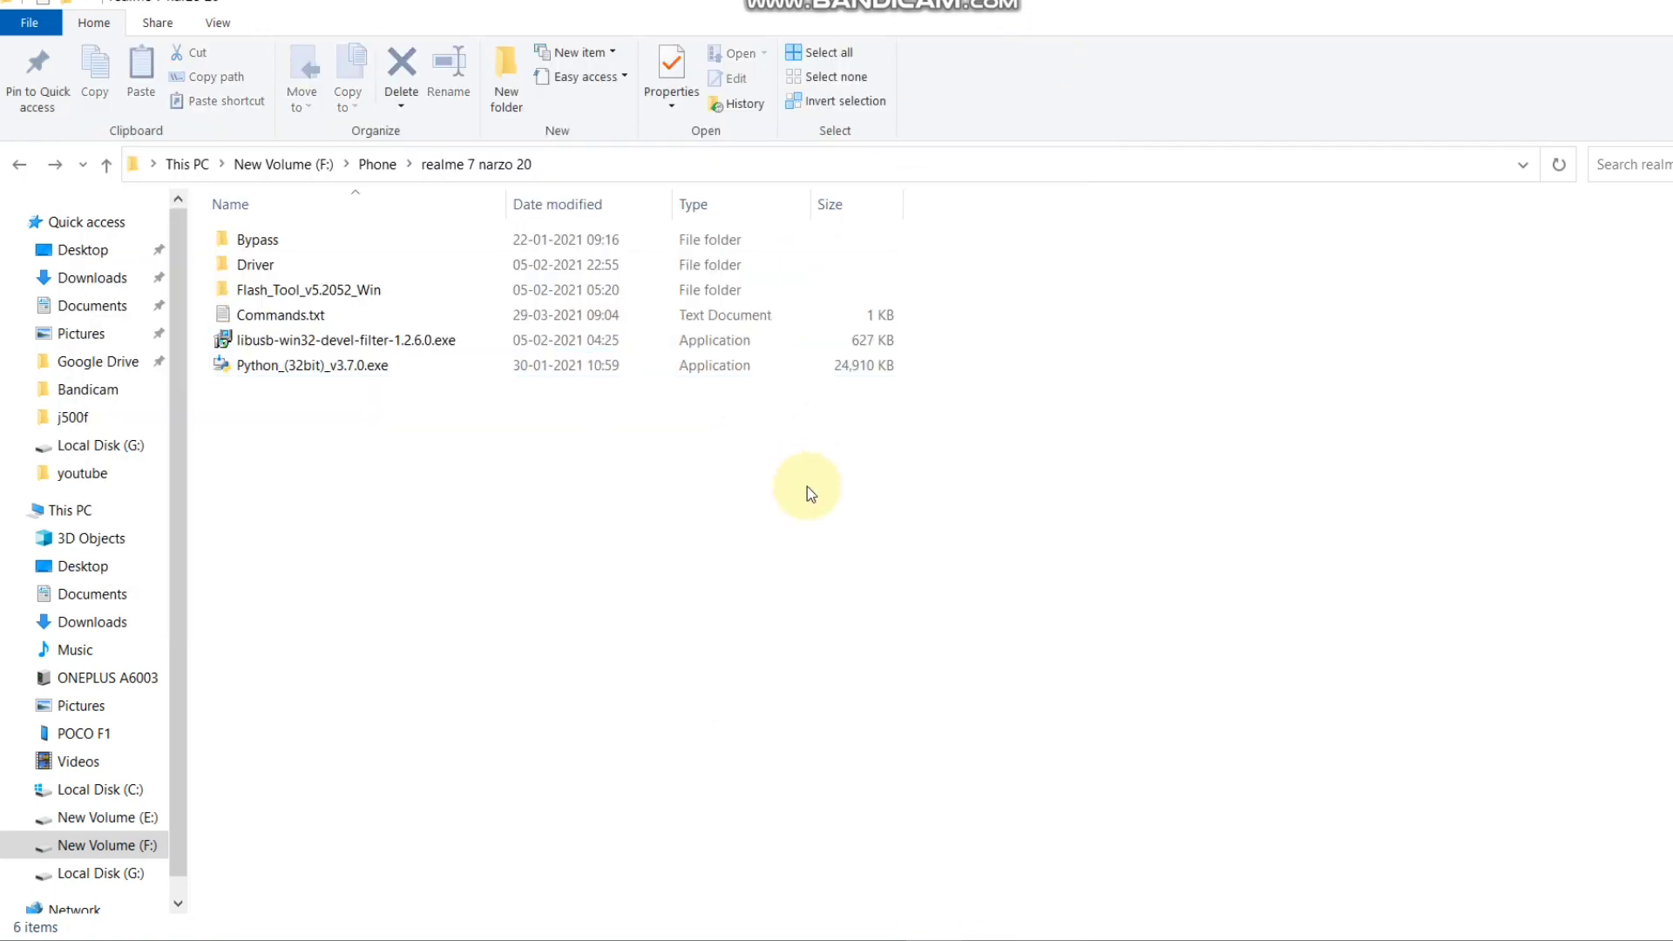
click(338, 316)
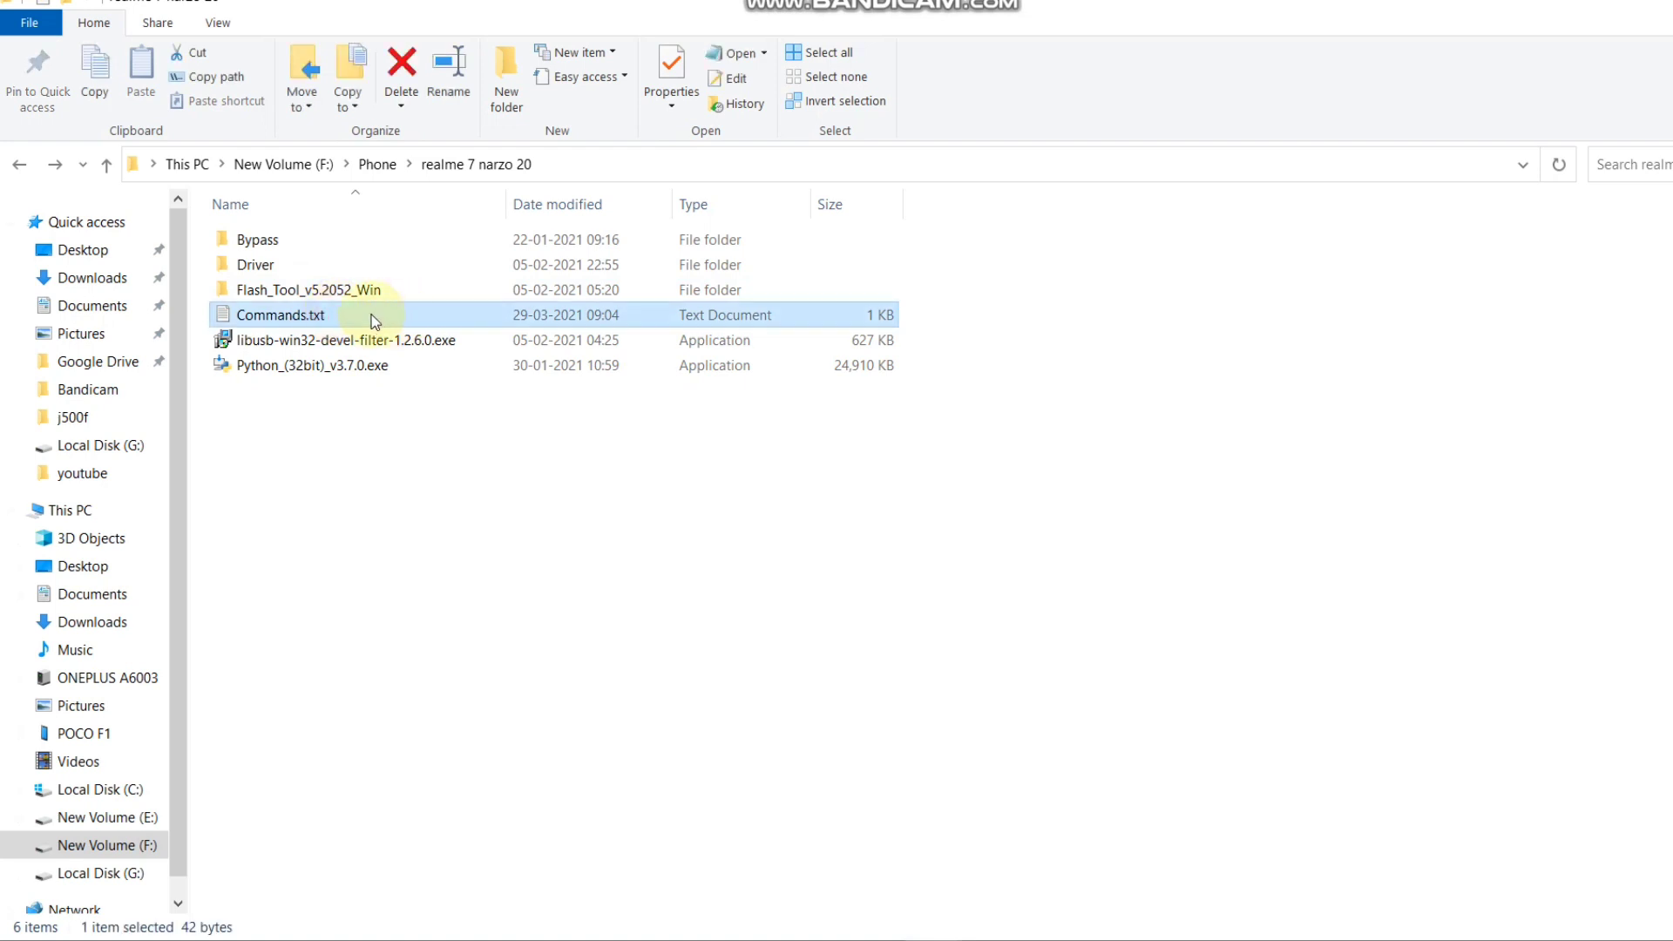
double_click(379, 315)
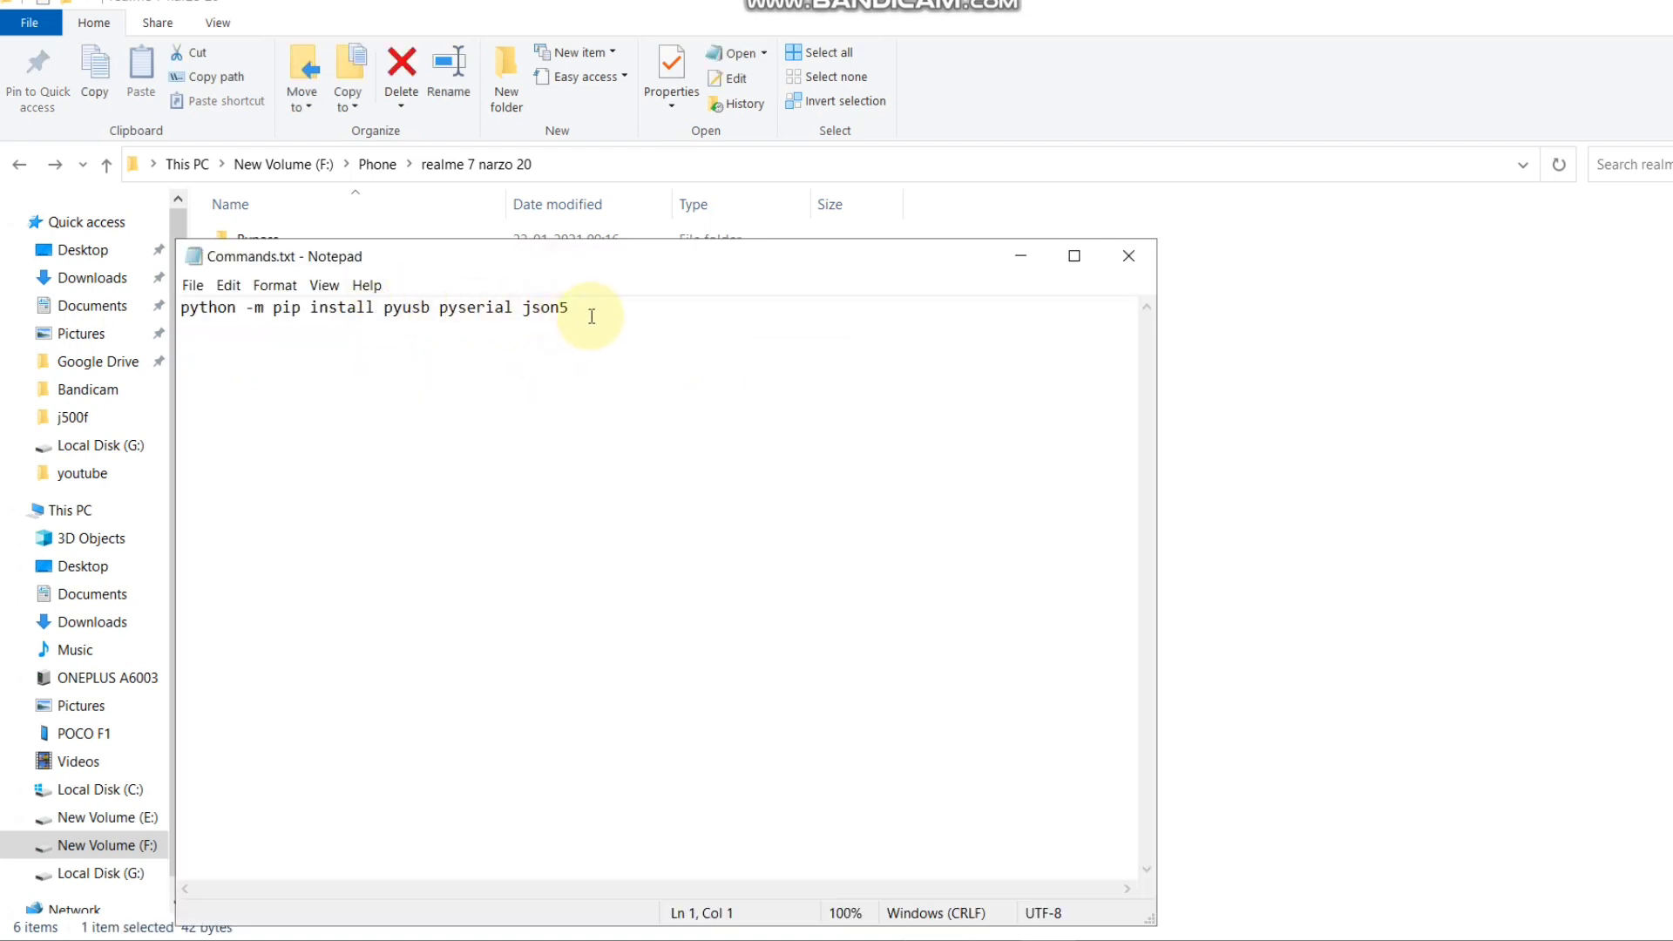
drag(589, 308, 142, 280)
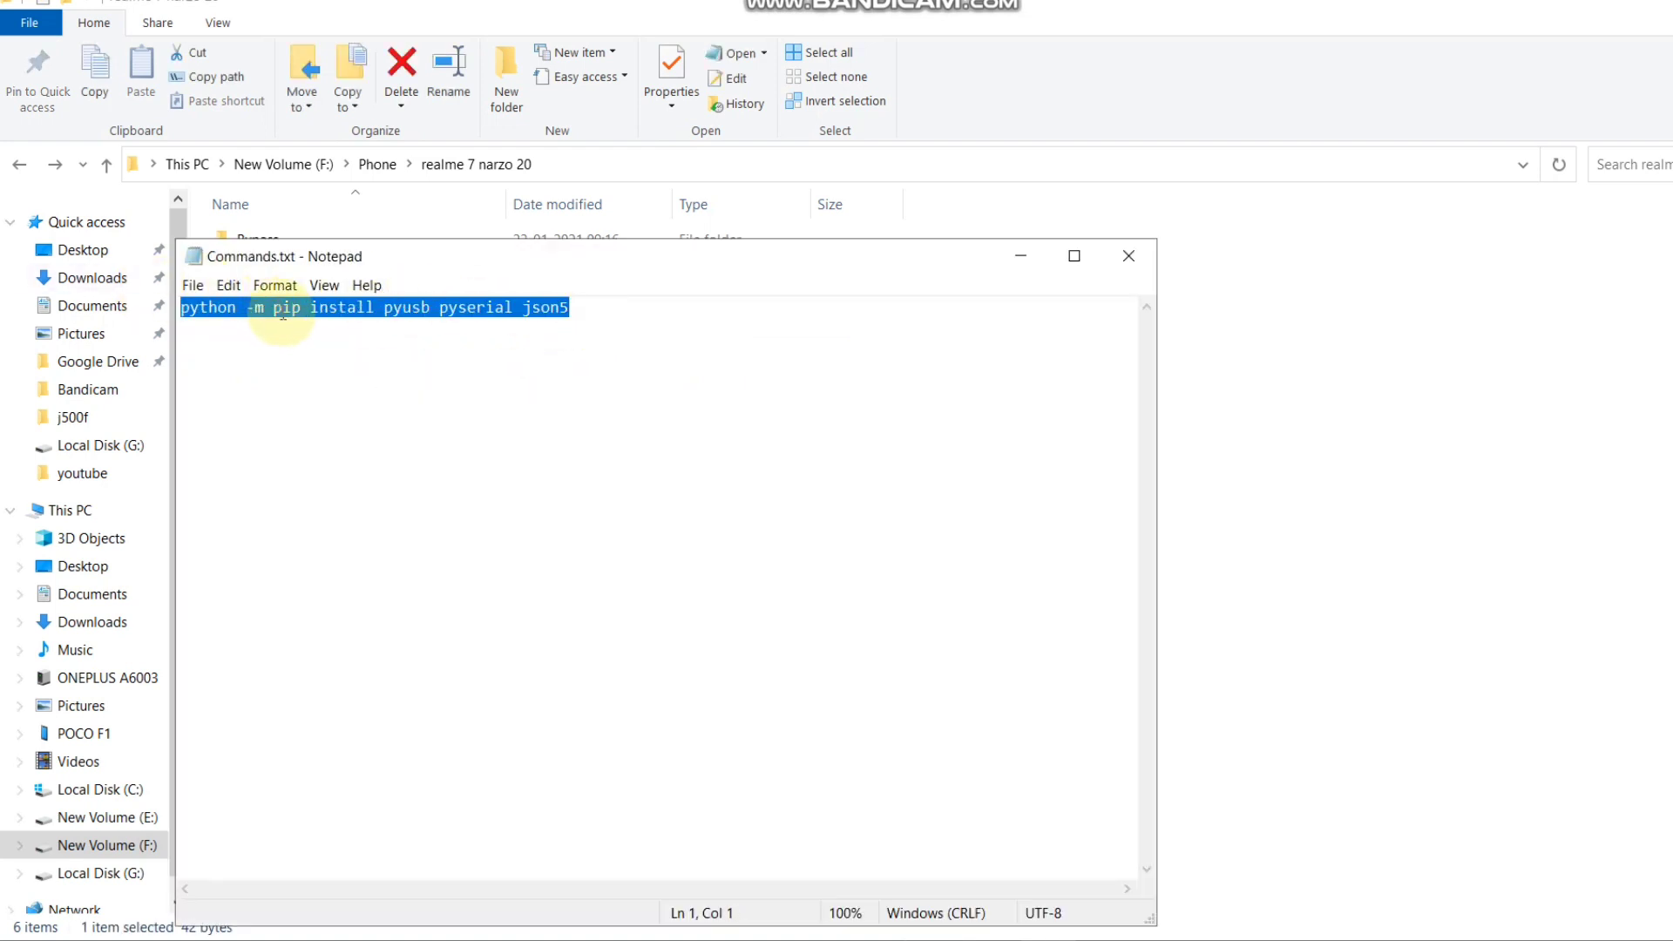
right_click(283, 314)
click(335, 373)
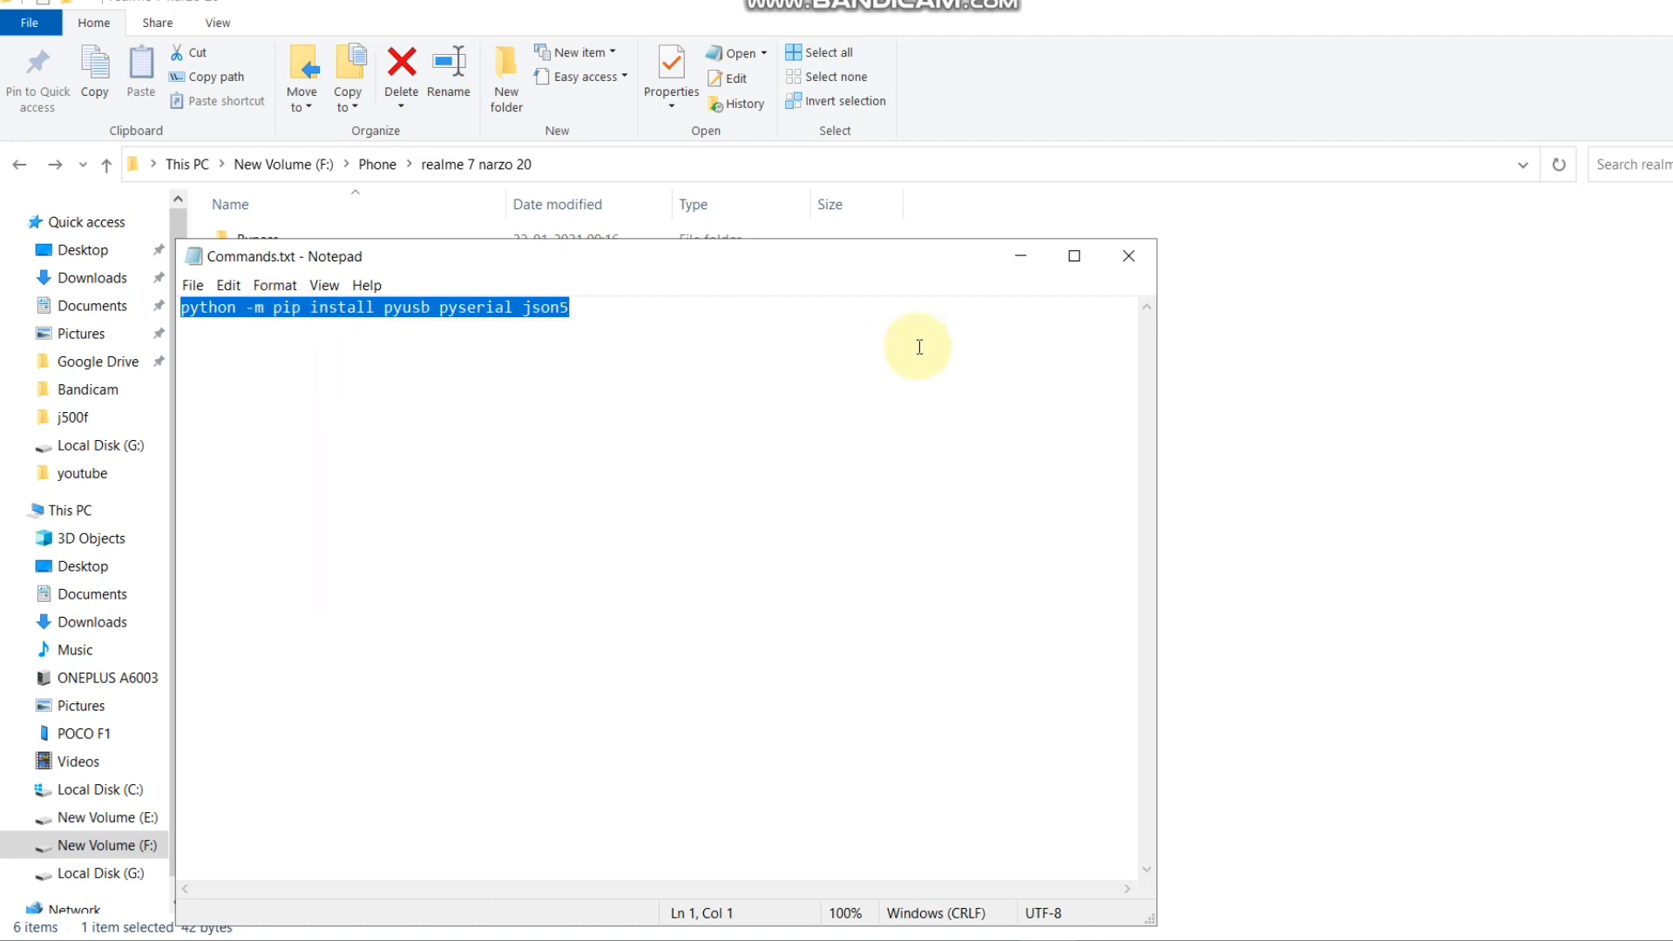
click(1021, 257)
Launch a new administrator Command Prompt via cmd and move it to the right
key(super)
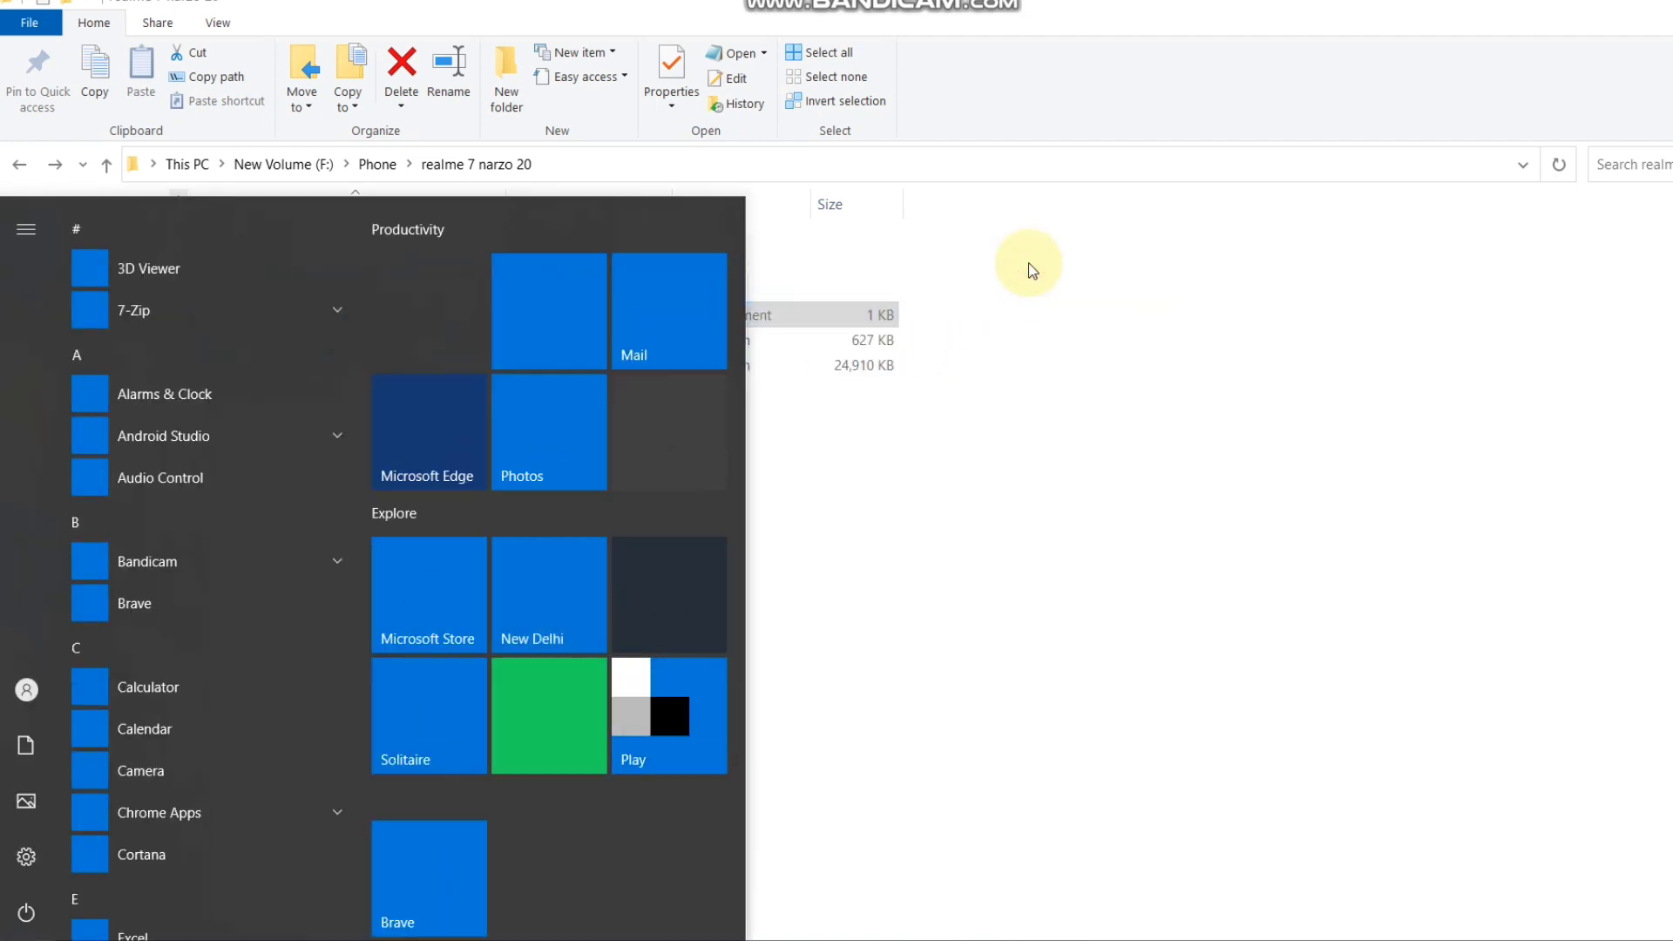
key(super)
key(super)
text(cmd)
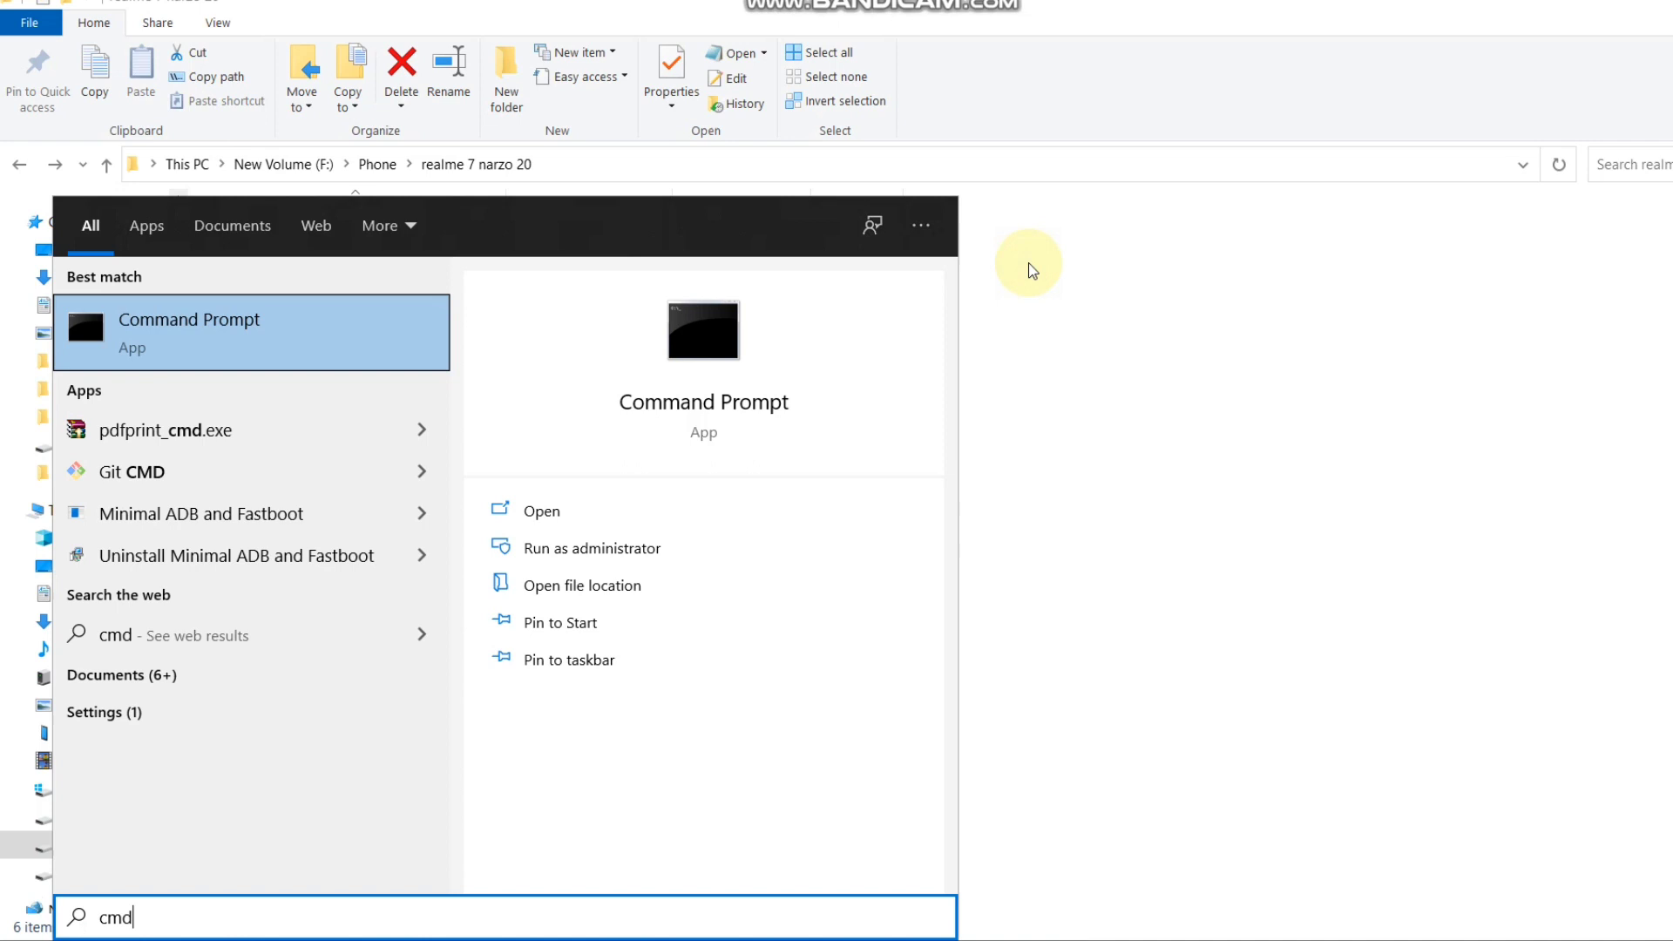
key(ctrl+shift+Return)
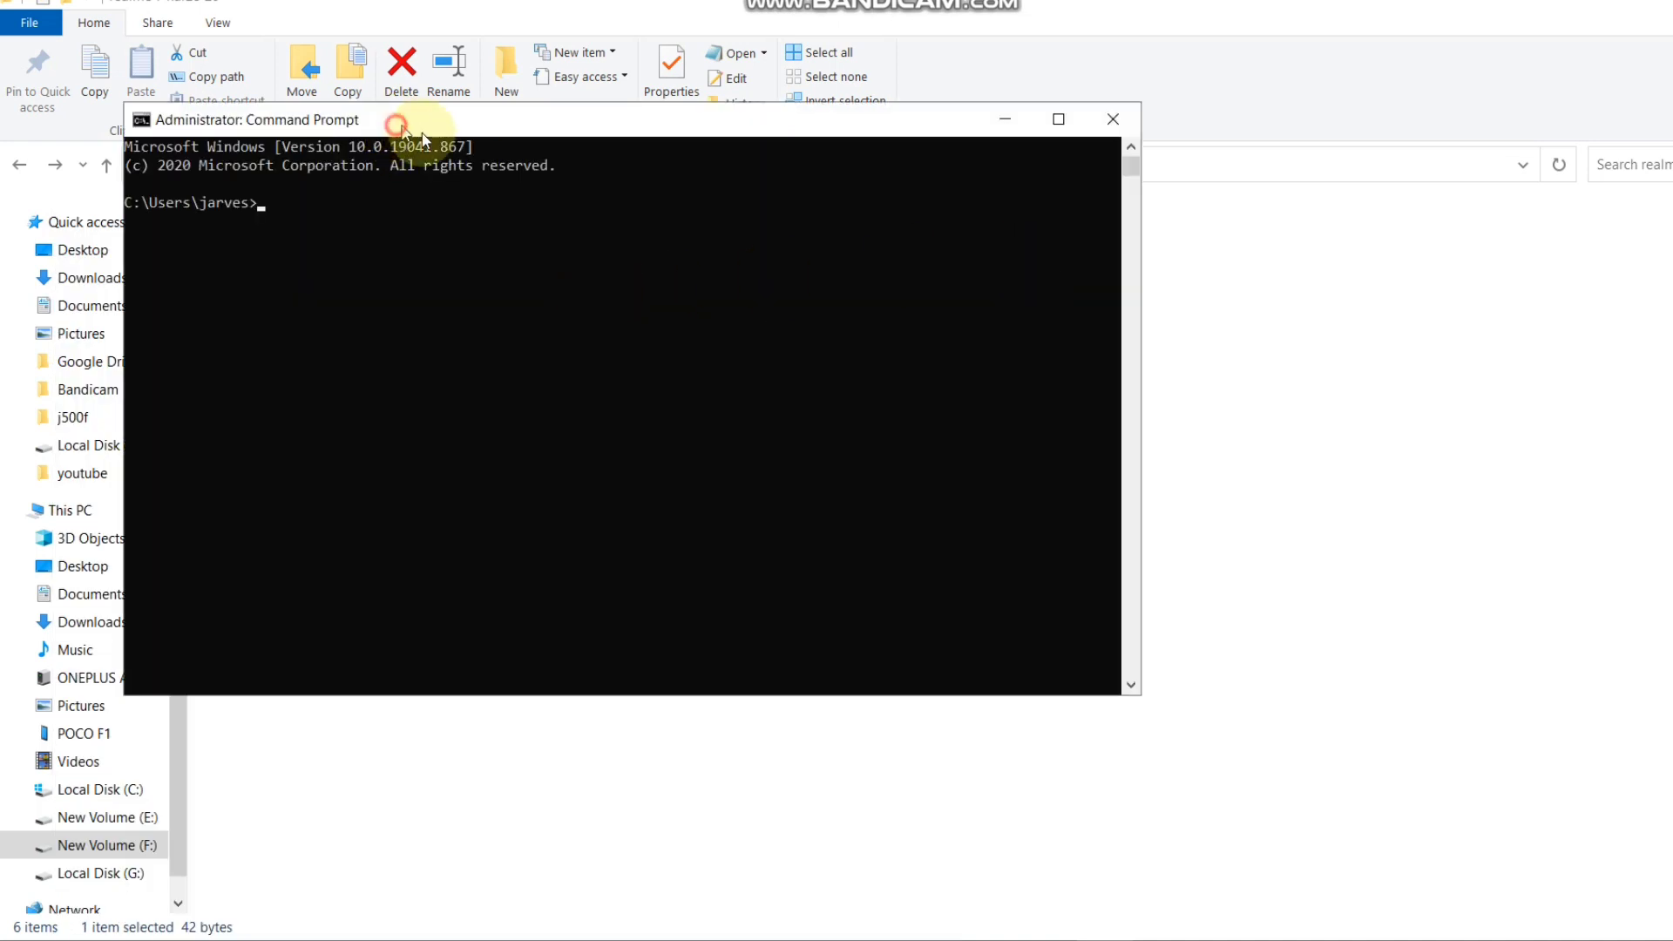
drag(399, 131, 926, 181)
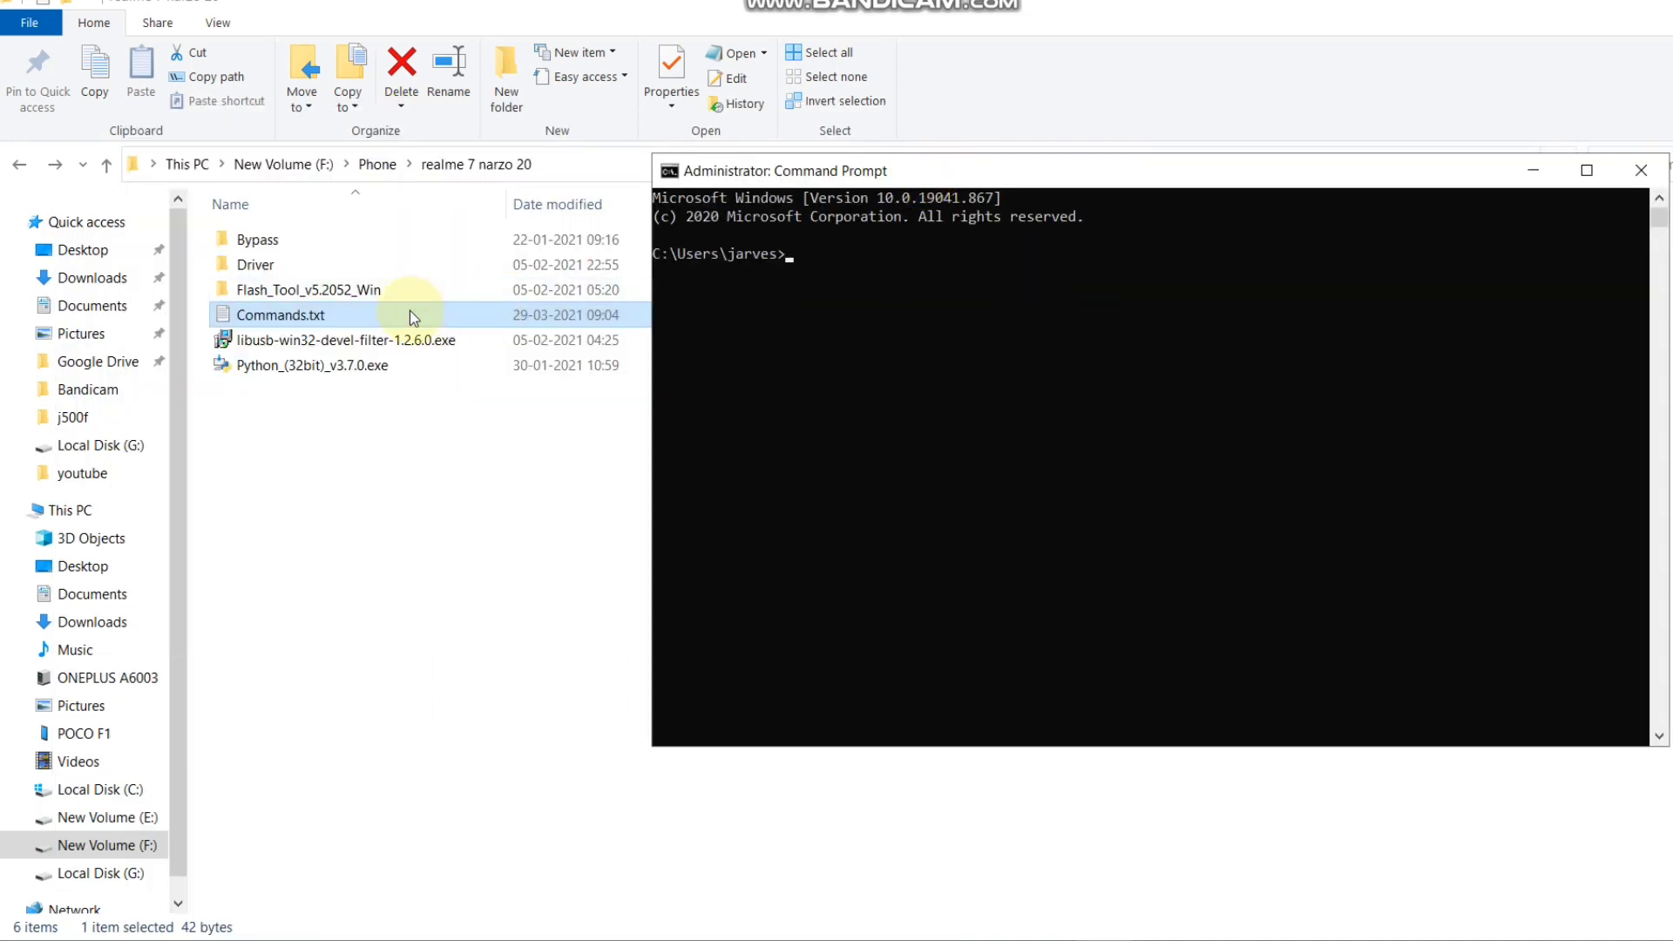
Copy the pip install command from Notepad again and paste it at the prompt
key(Return)
key(ctrl+a)
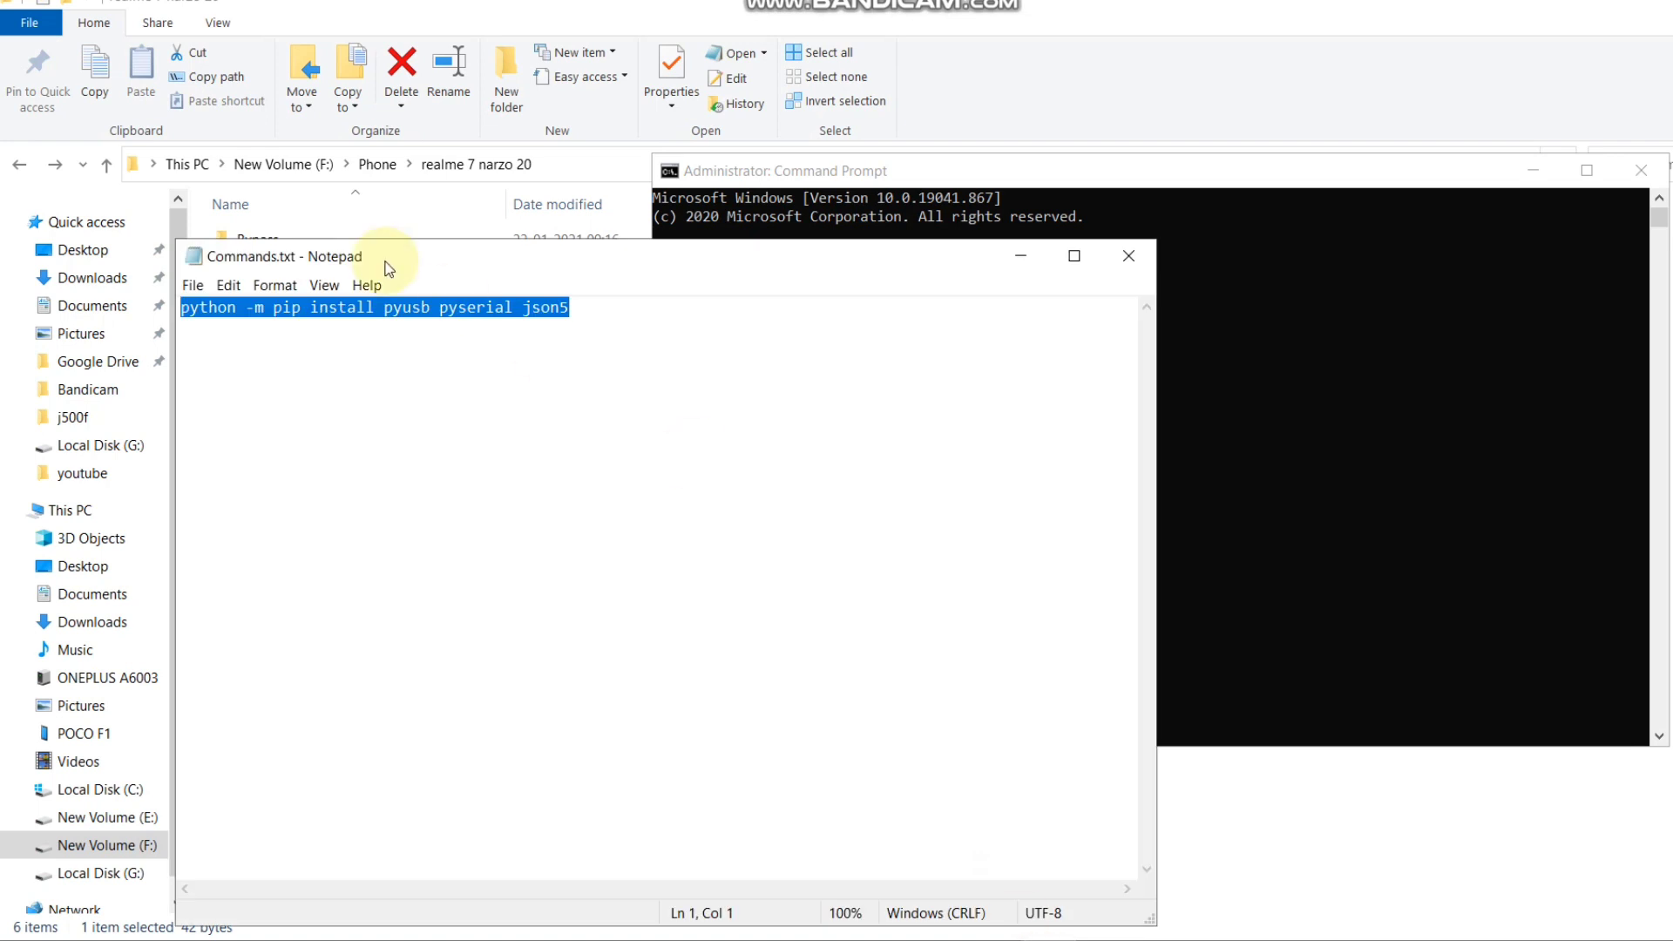
drag(369, 307, 514, 307)
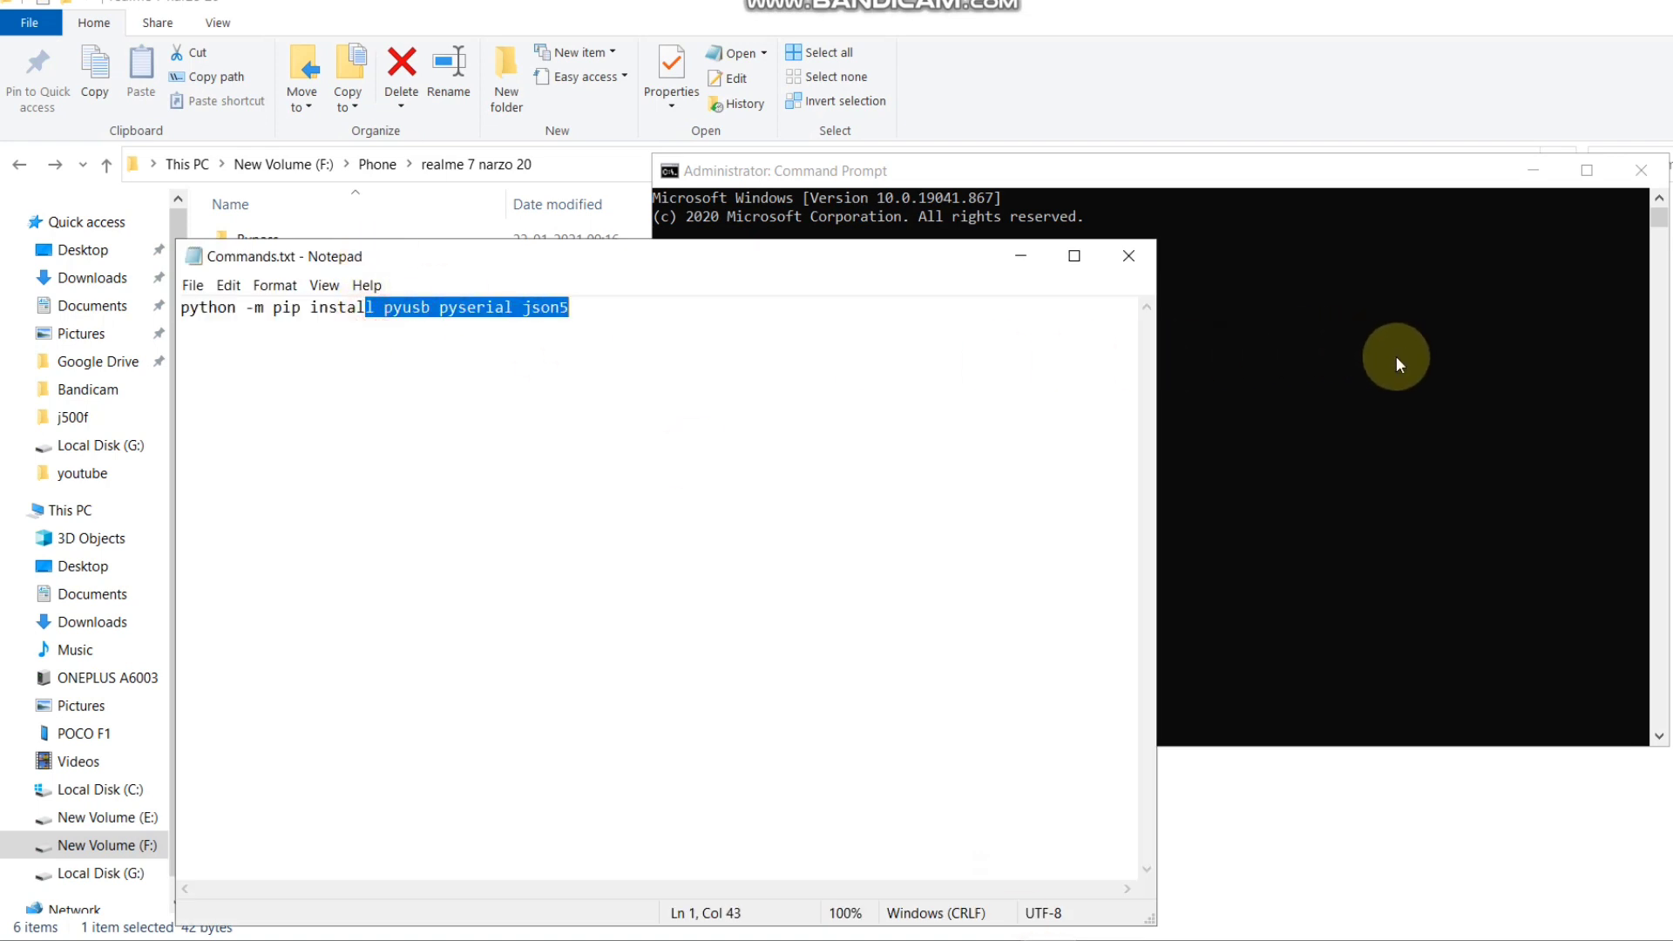
click(869, 347)
key(ctrl+a)
right_click(500, 307)
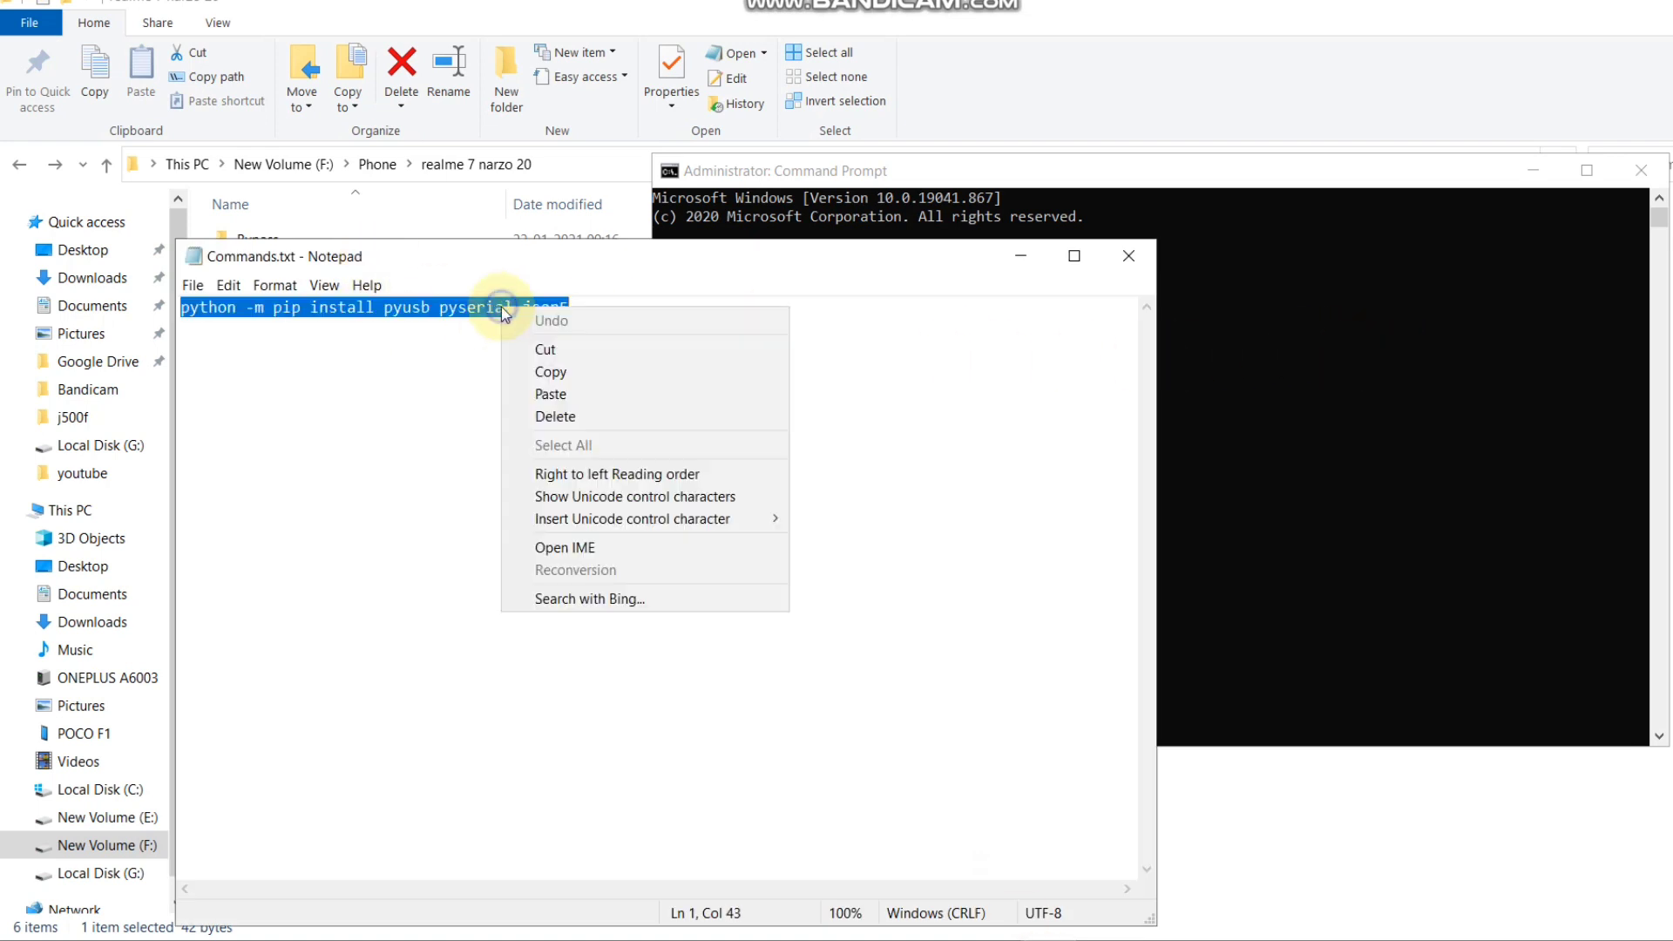
click(577, 370)
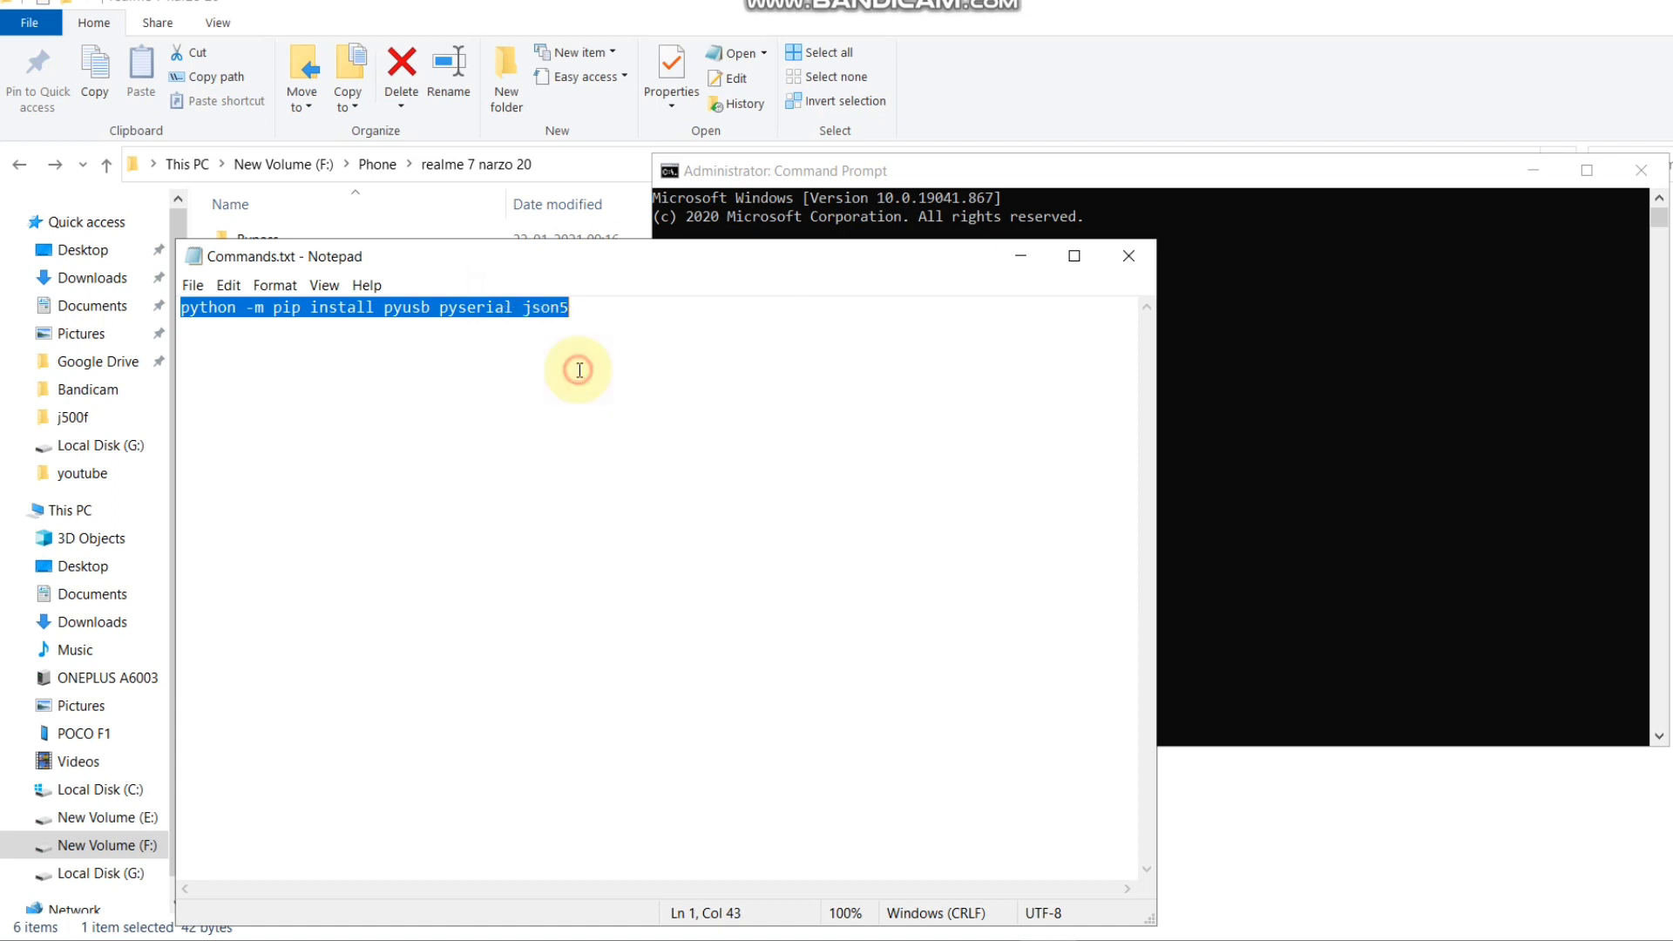
click(1245, 373)
right_click(1246, 373)
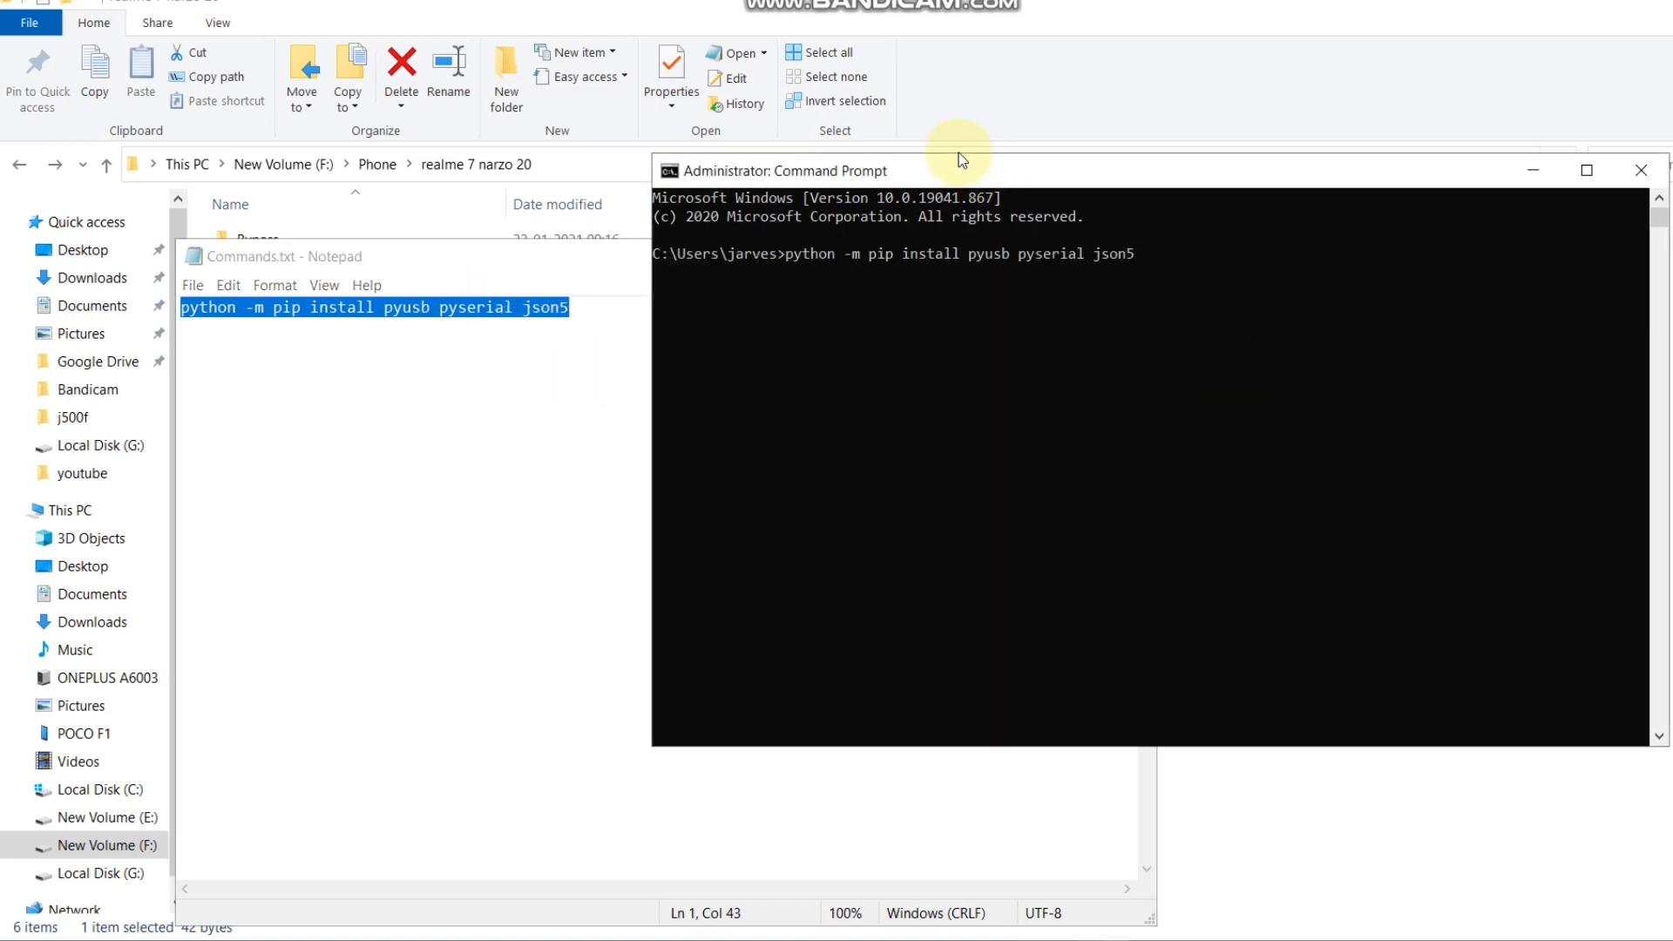
Close Notepad and recentre the Command Prompt window
click(536, 280)
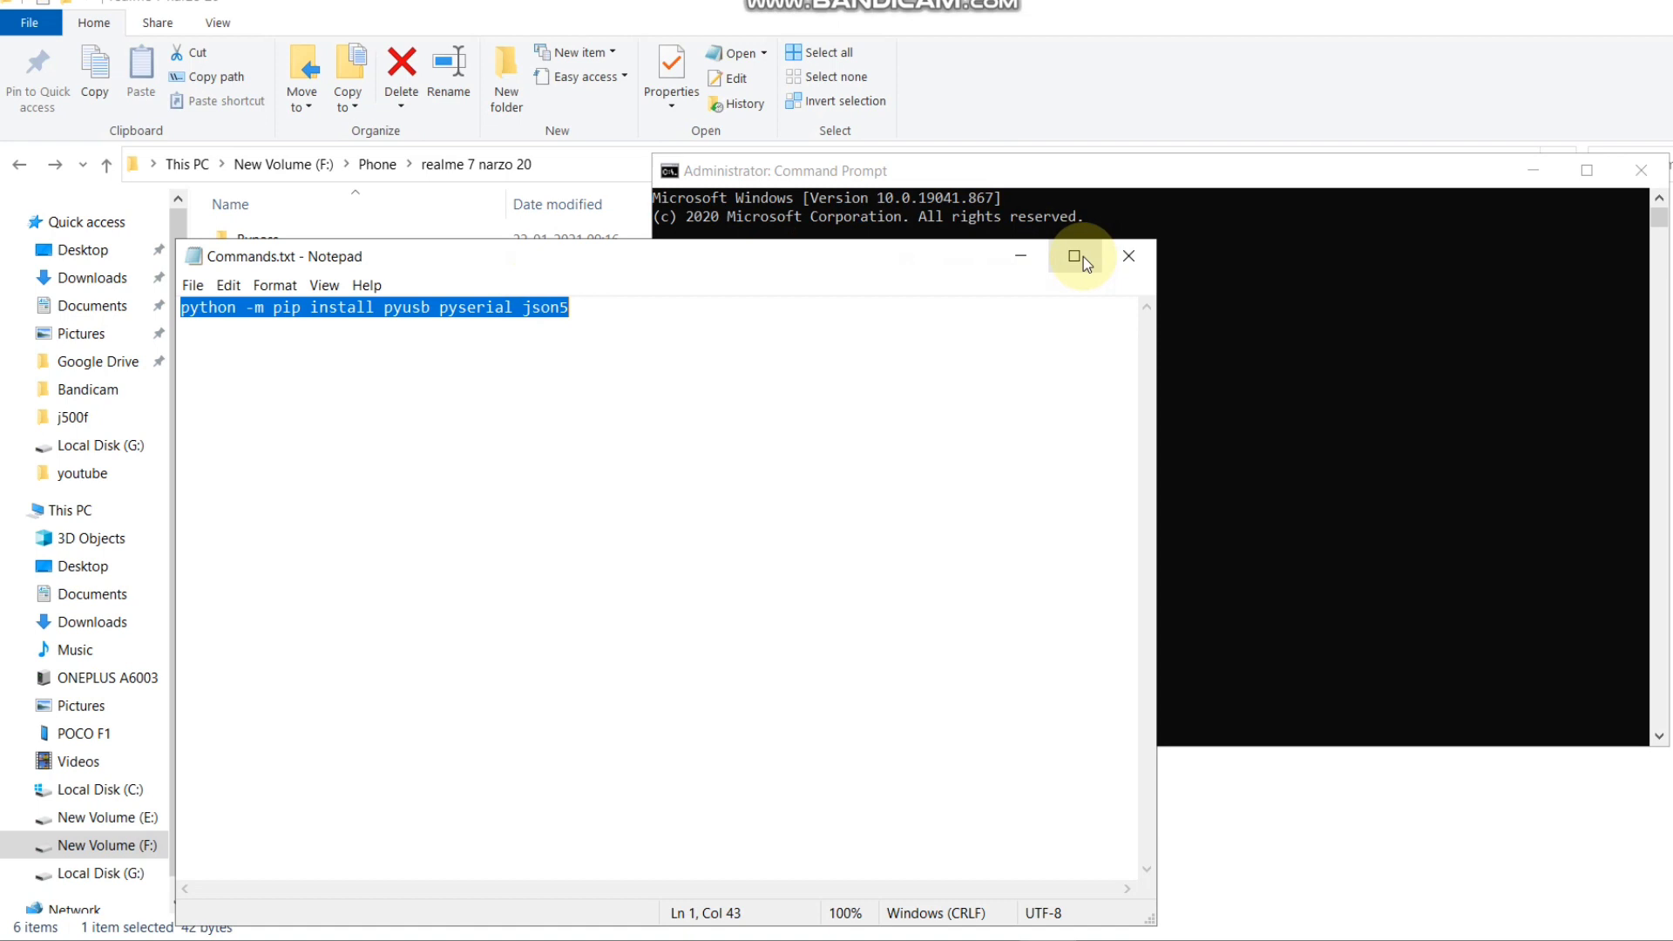
click(1115, 256)
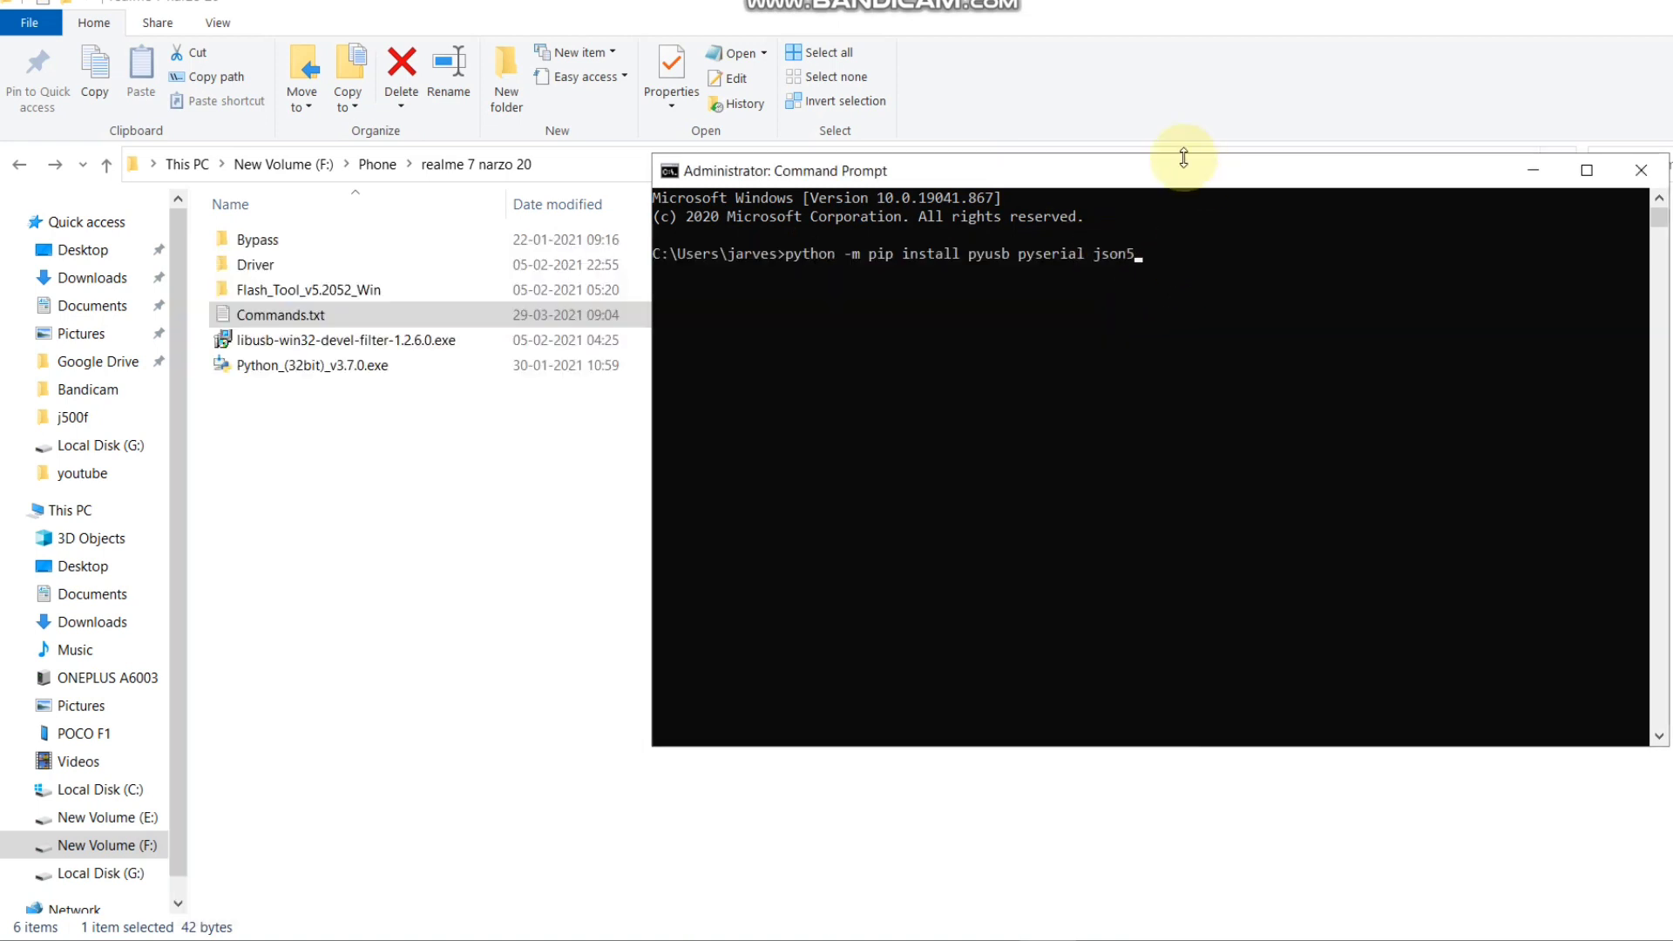
drag(1186, 174, 818, 152)
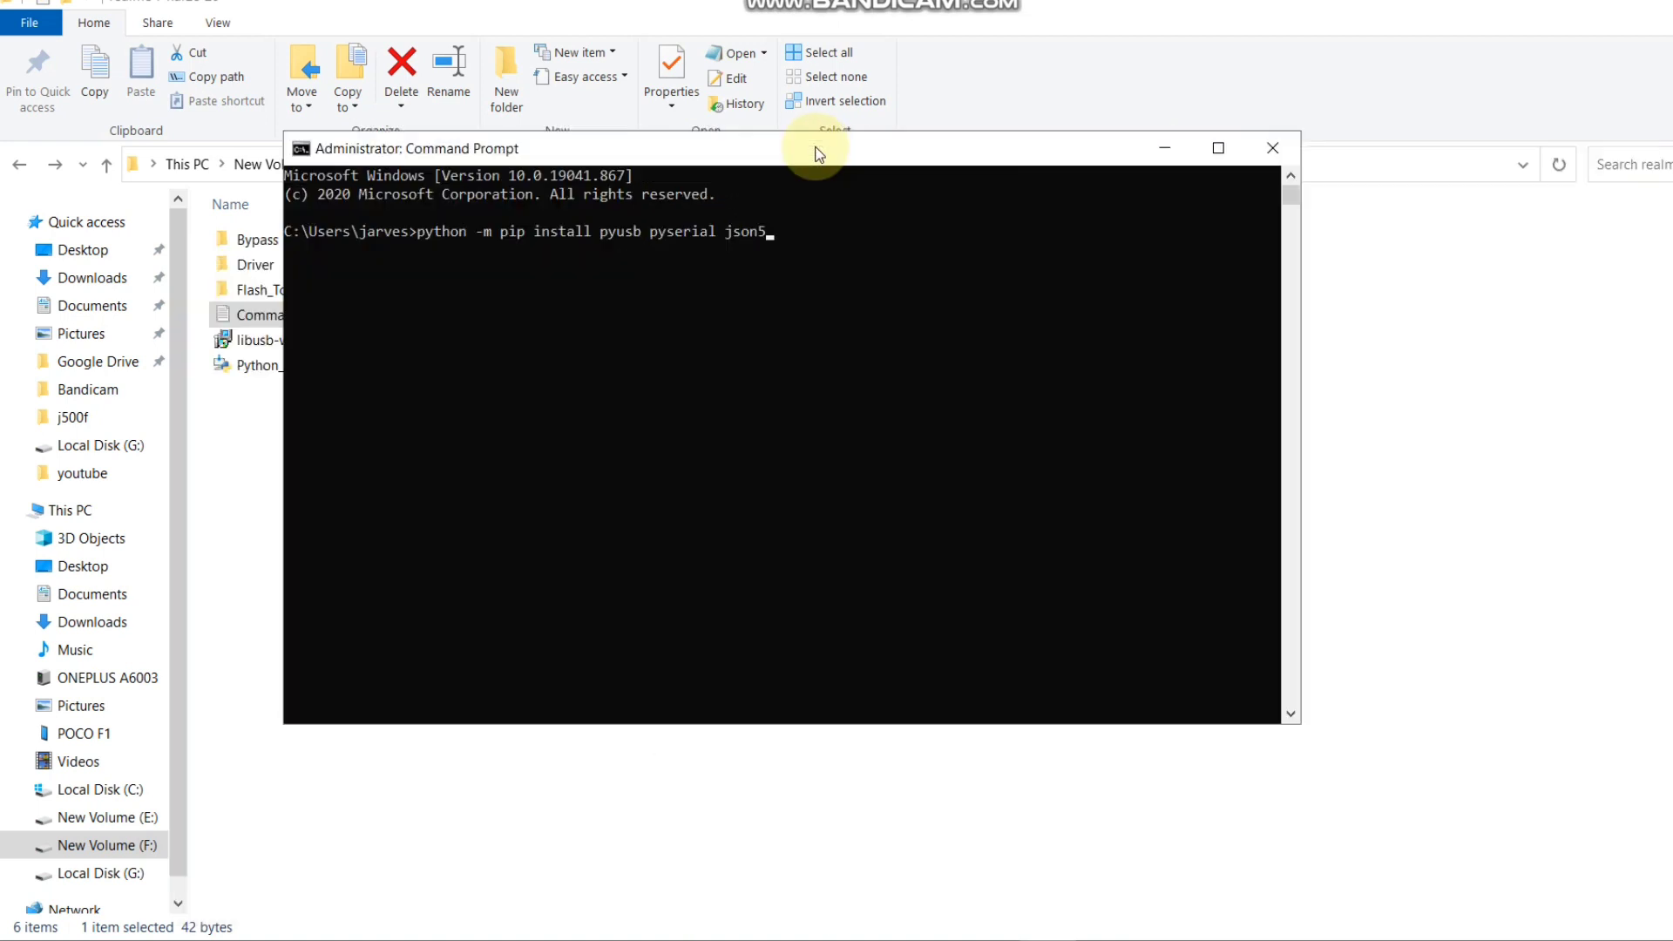
click(1579, 932)
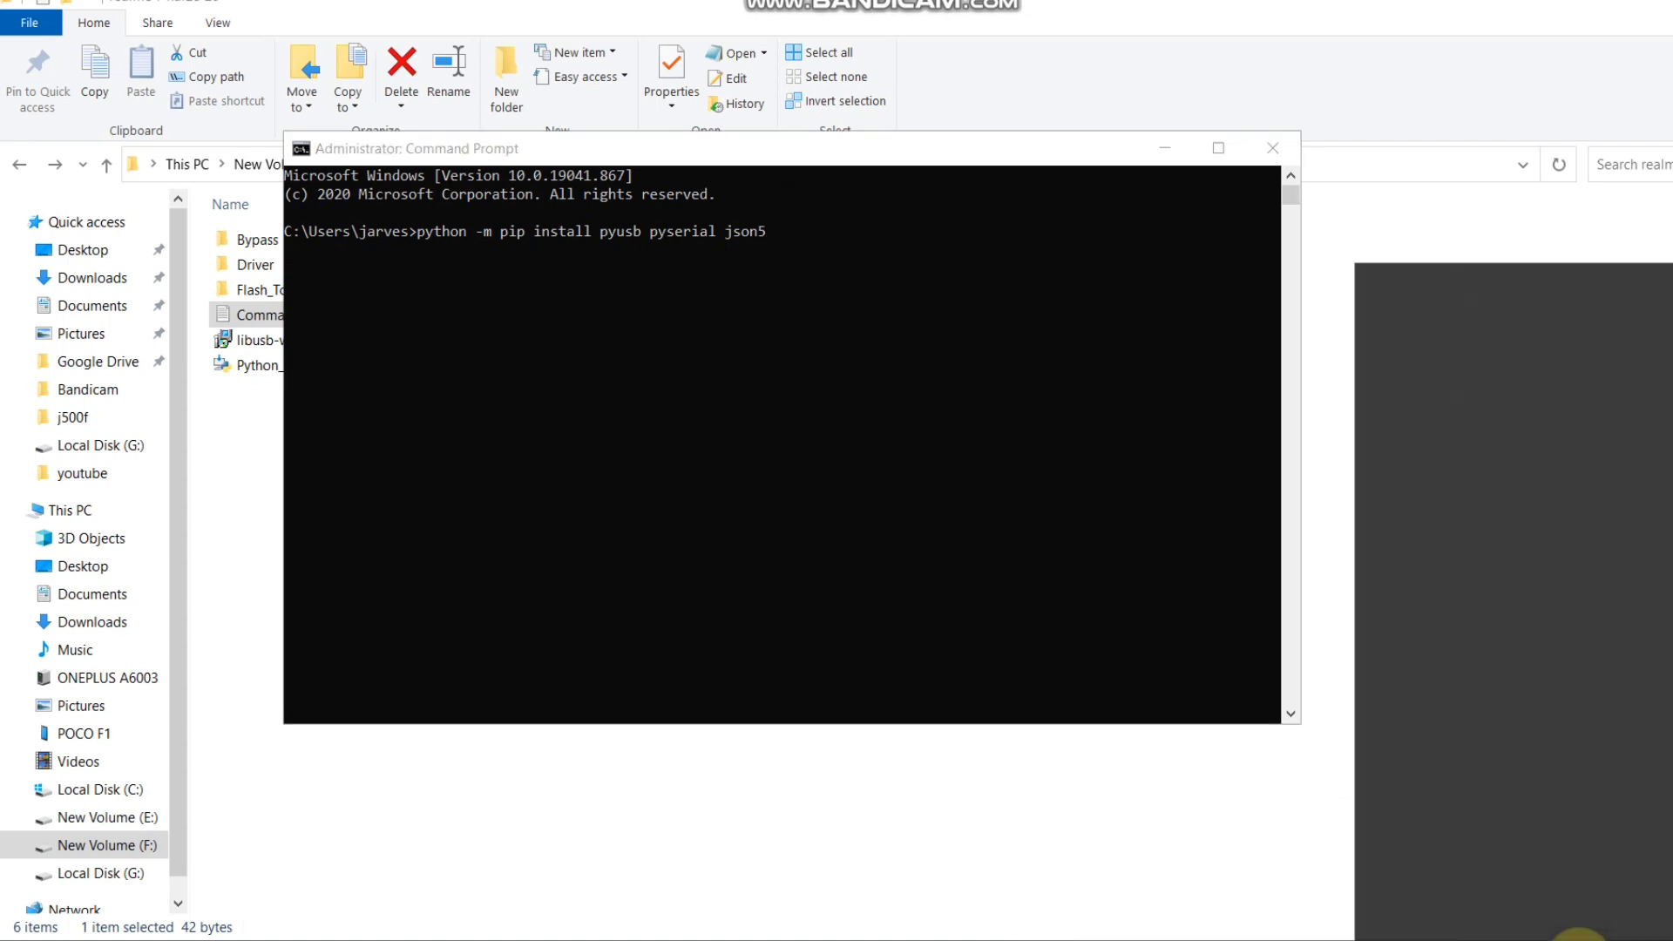
click(951, 323)
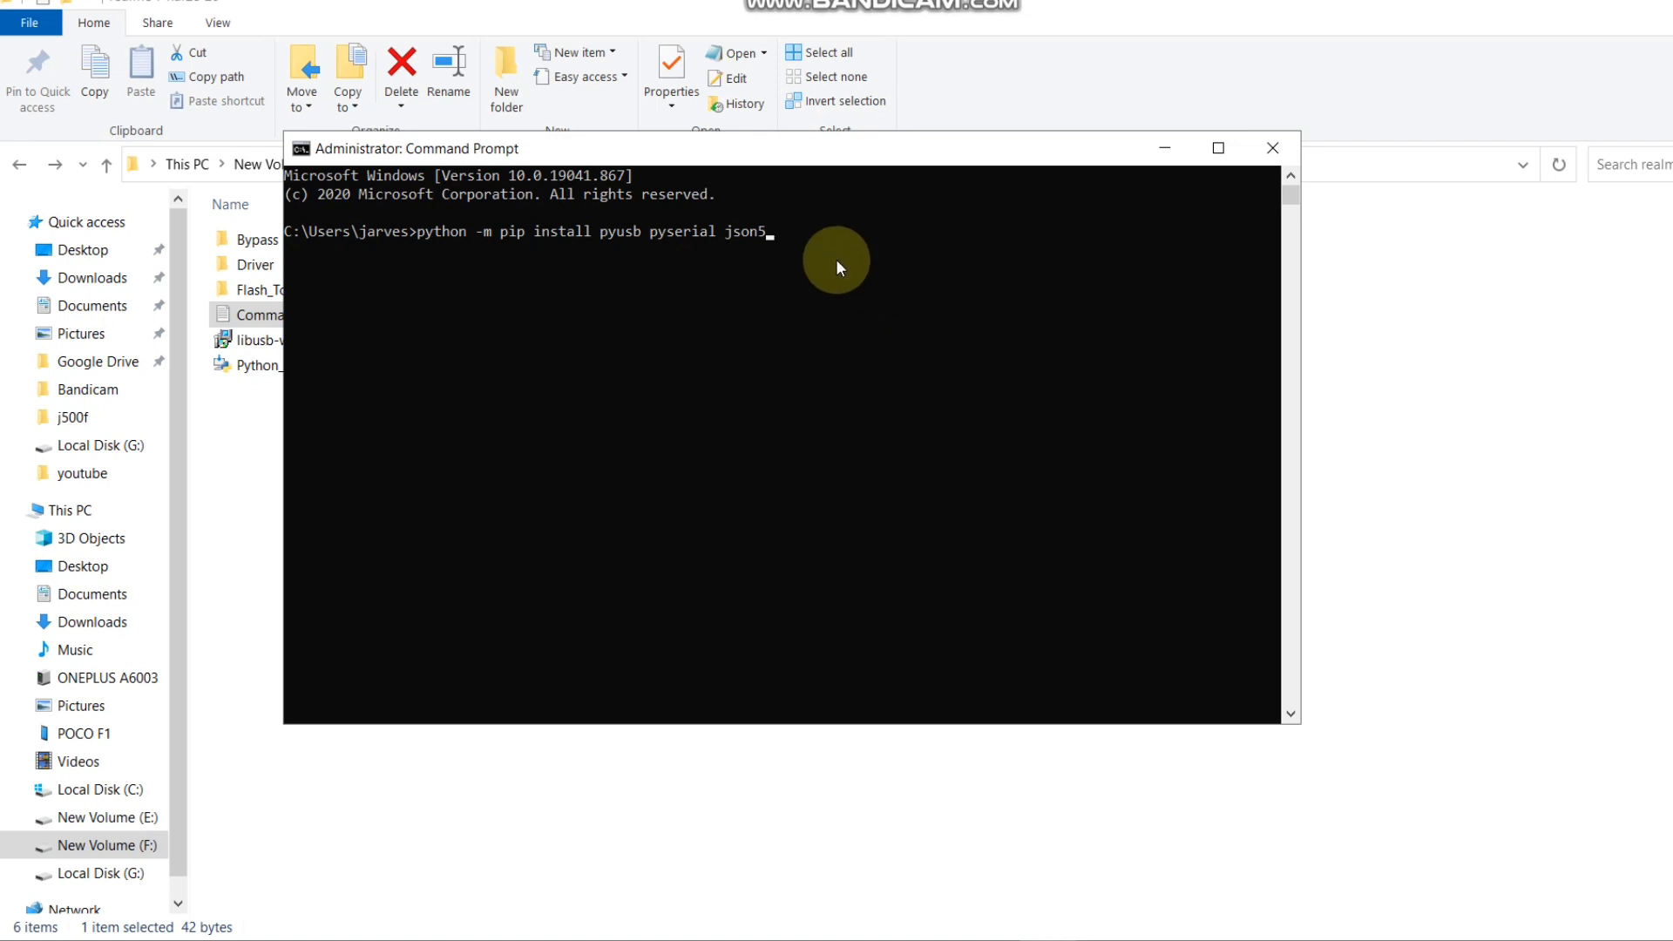
Run the pip command and review pyusb 1.1.1, pyserial 3.5 and json5 0.9.5 reported as already satisfied
key(Return)
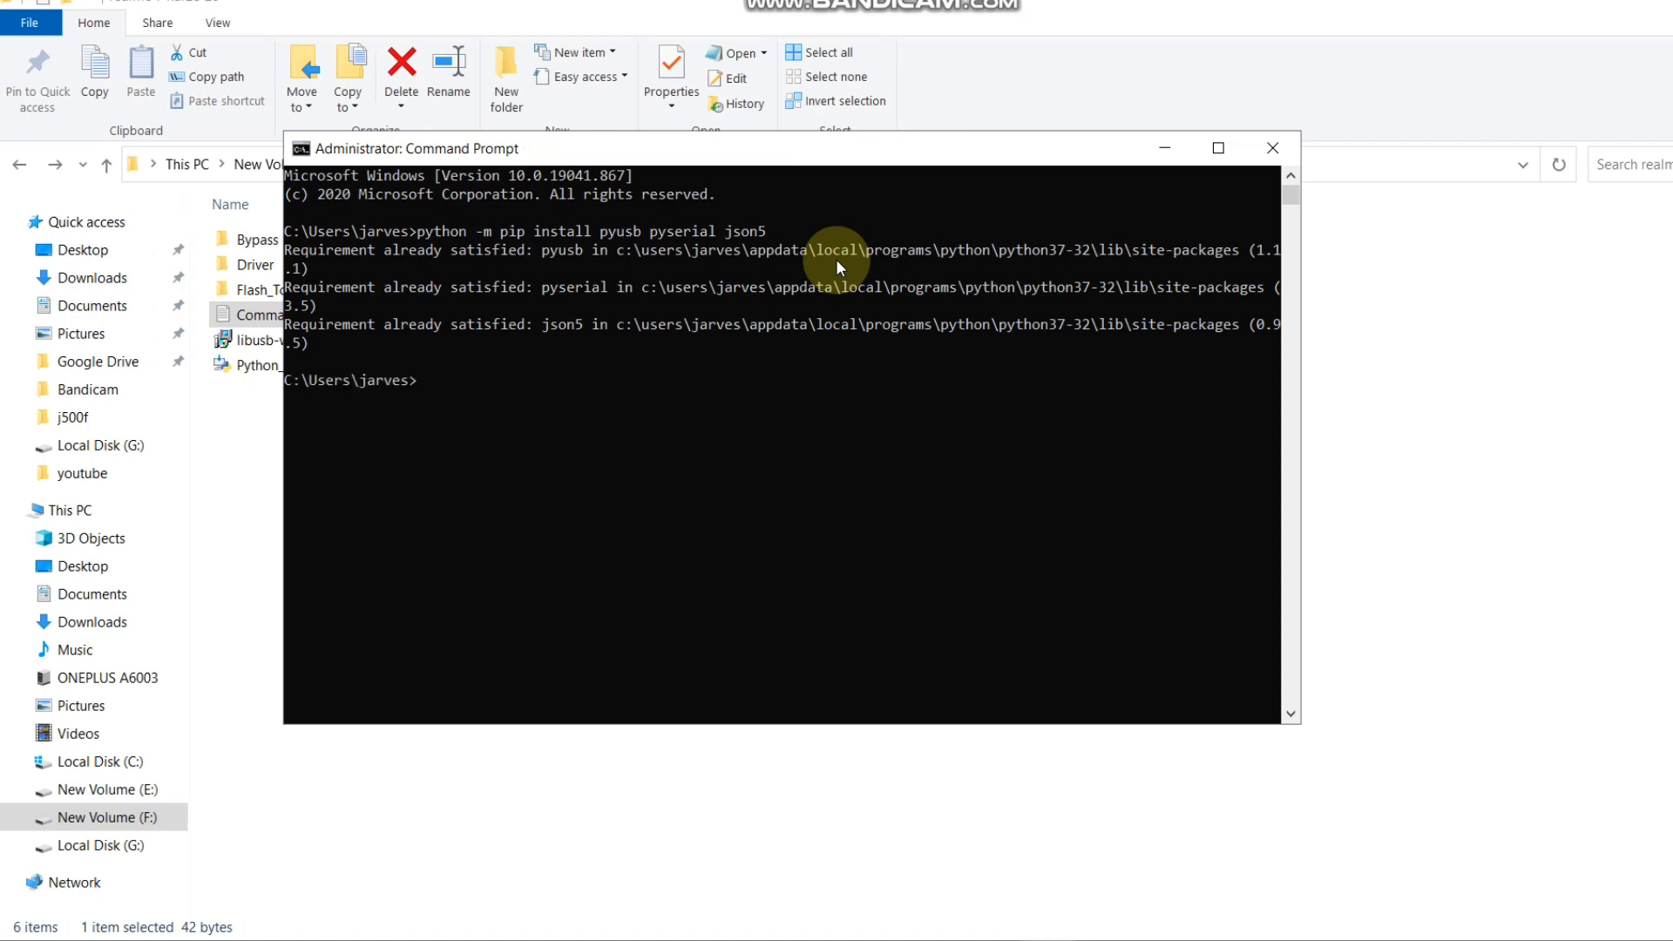
double_click(838, 159)
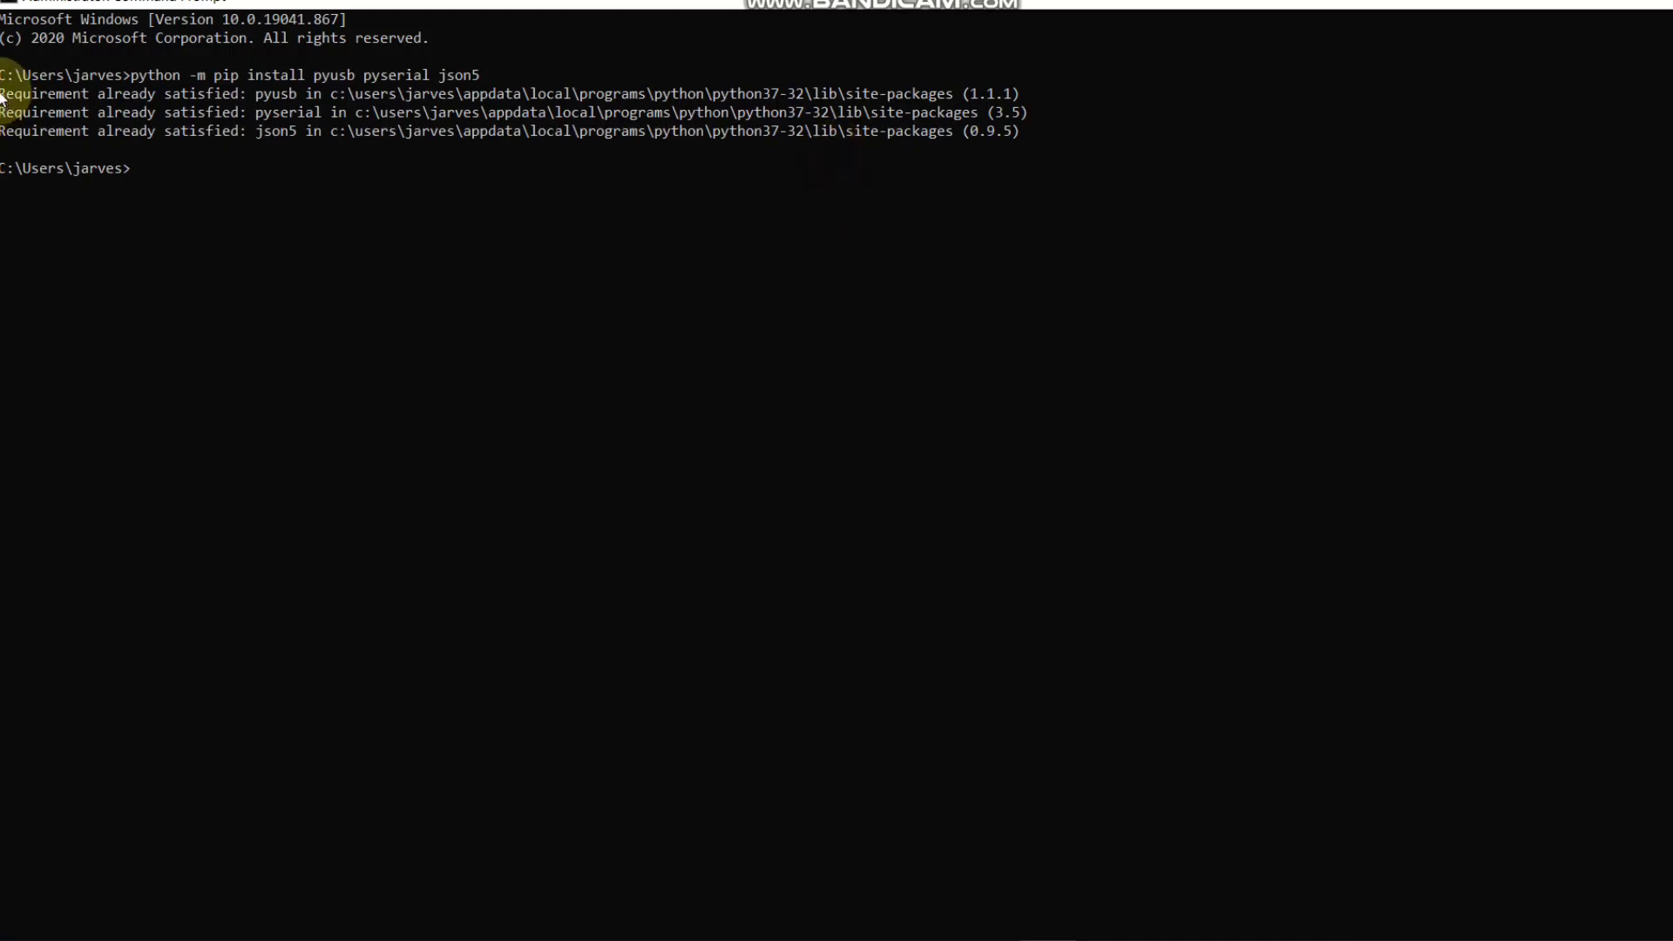
drag(2, 98, 1086, 127)
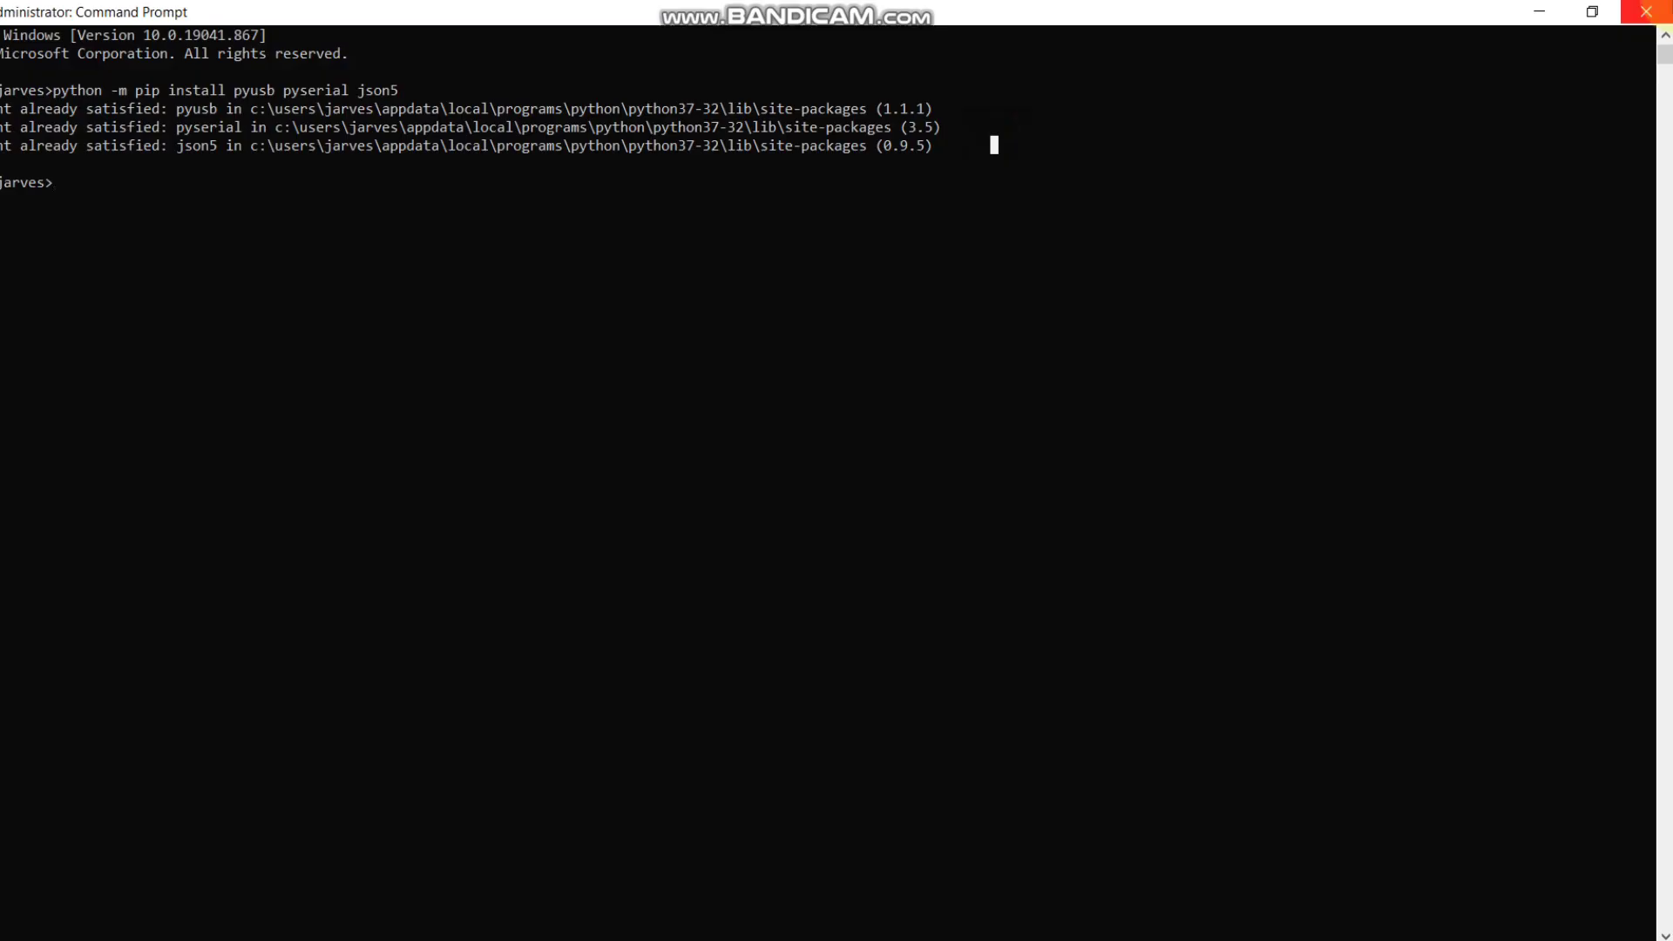
Close the prompt and open the Driver folder inside realme 7 narzo 20
click(1645, 11)
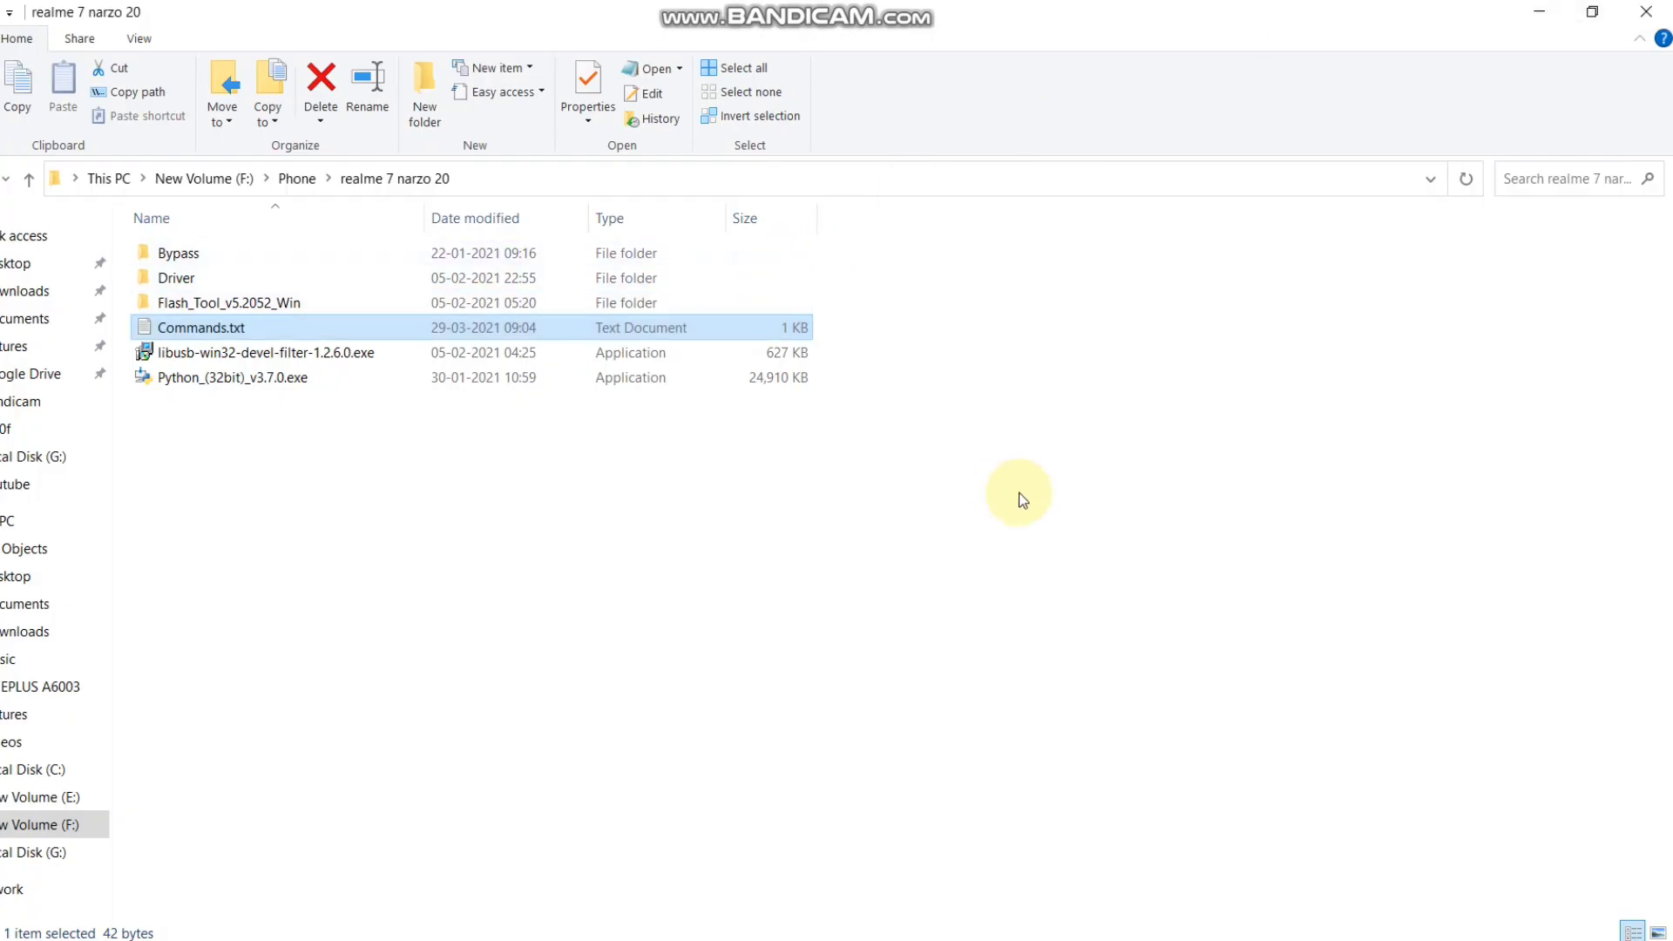
key(Home)
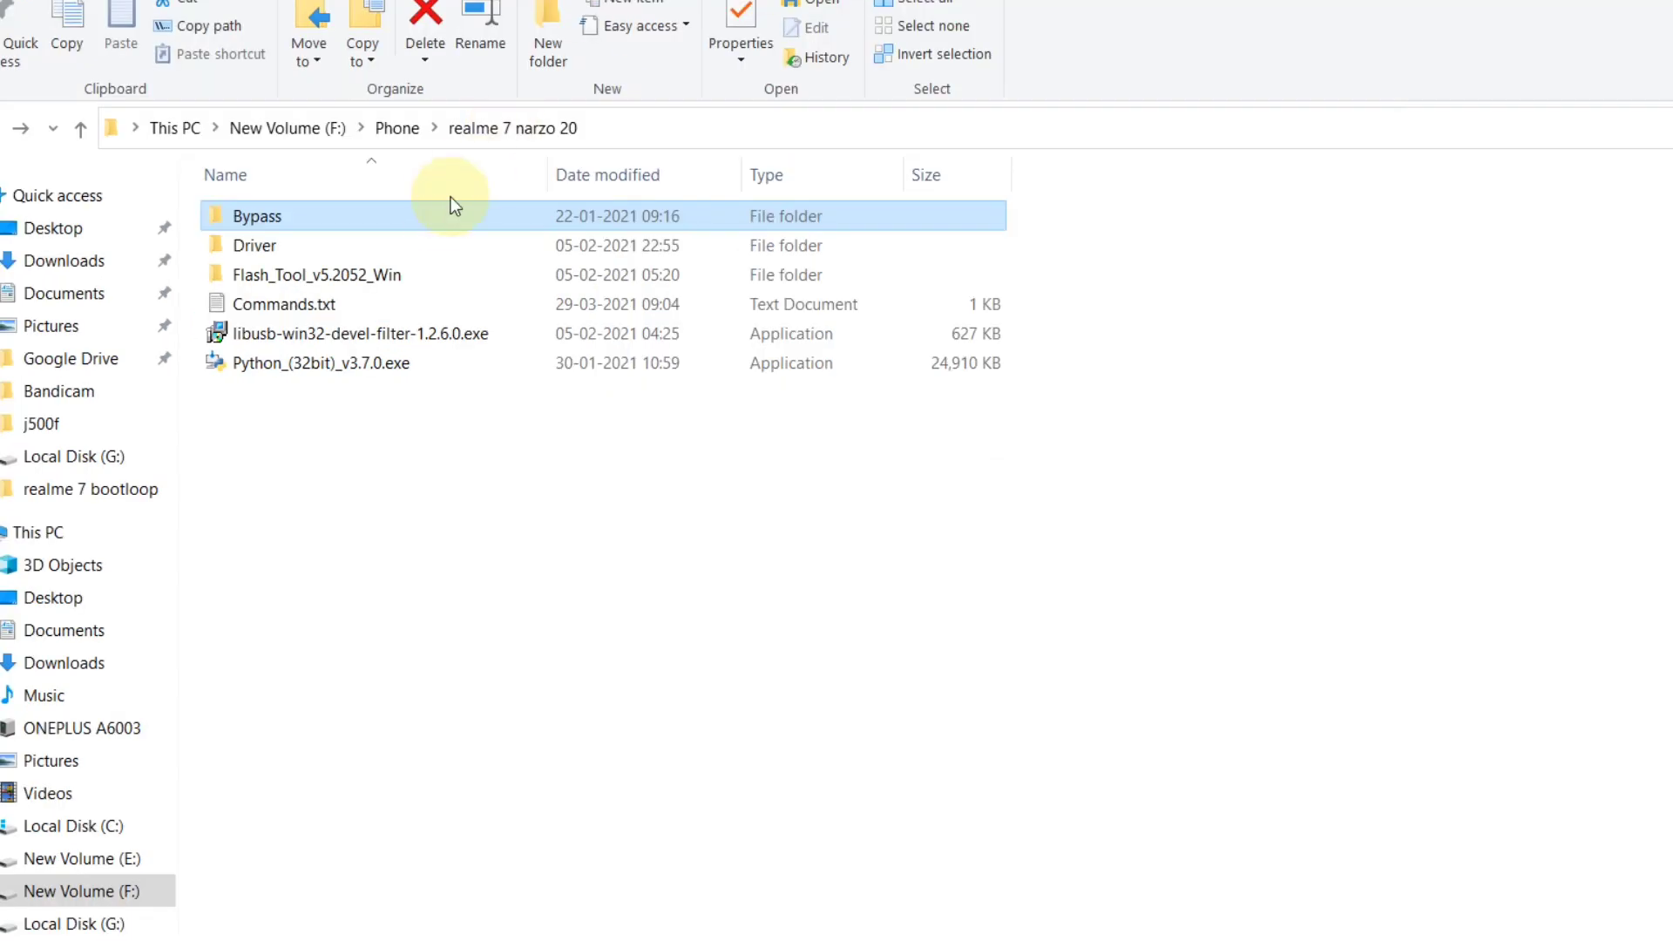
click(348, 248)
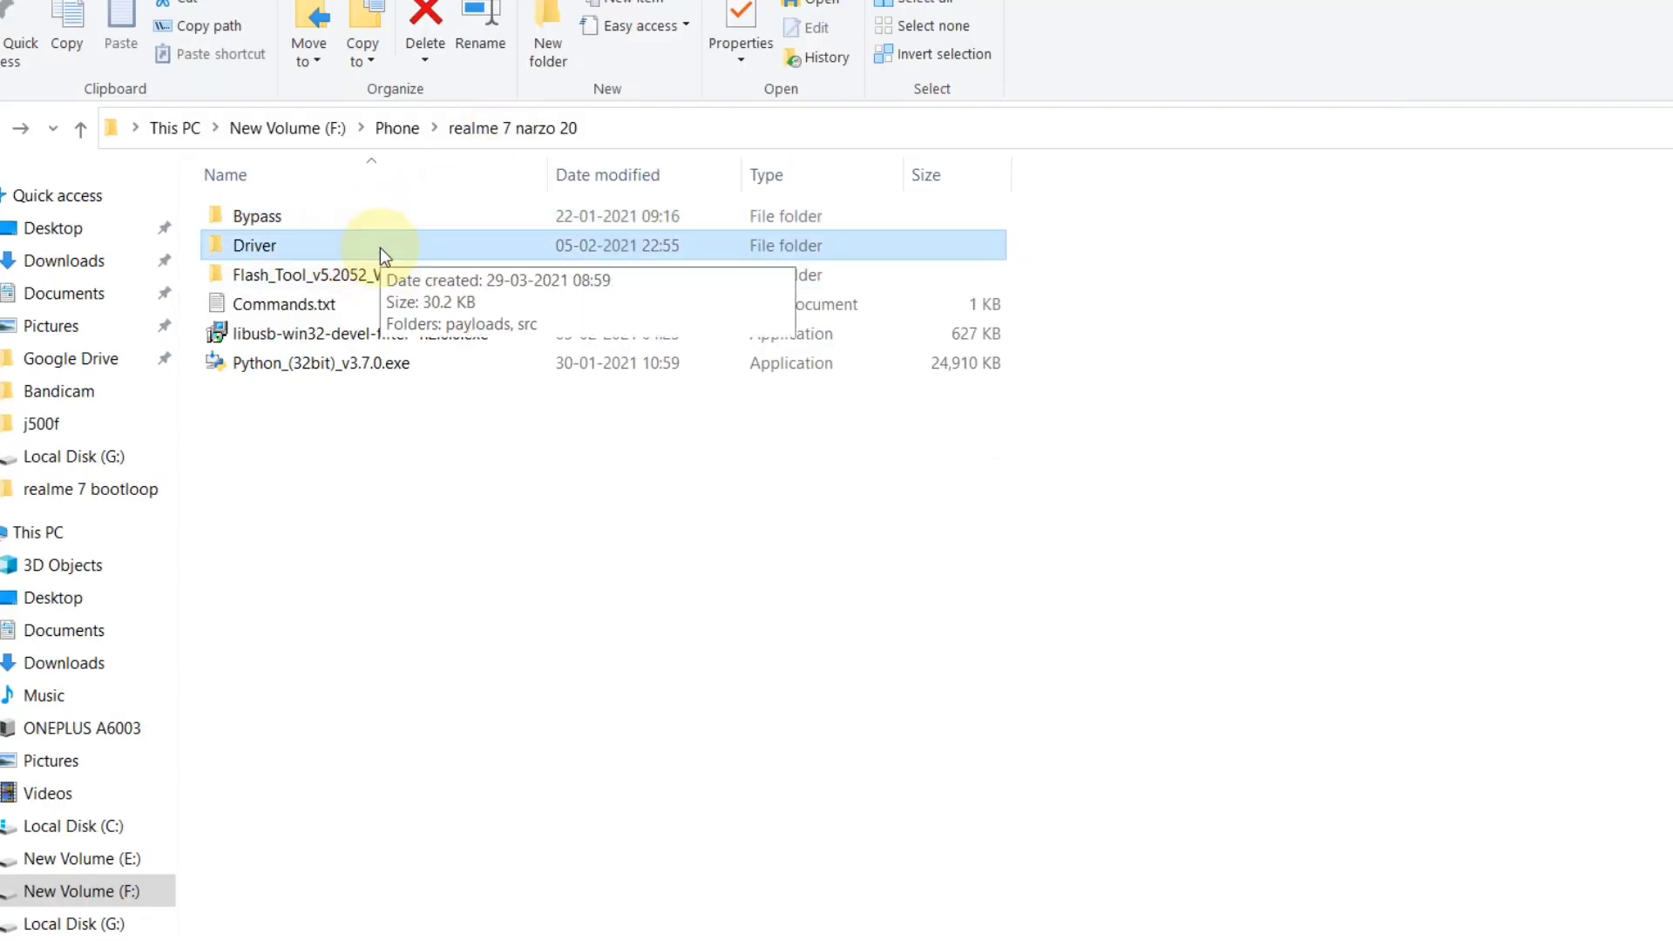
double_click(380, 248)
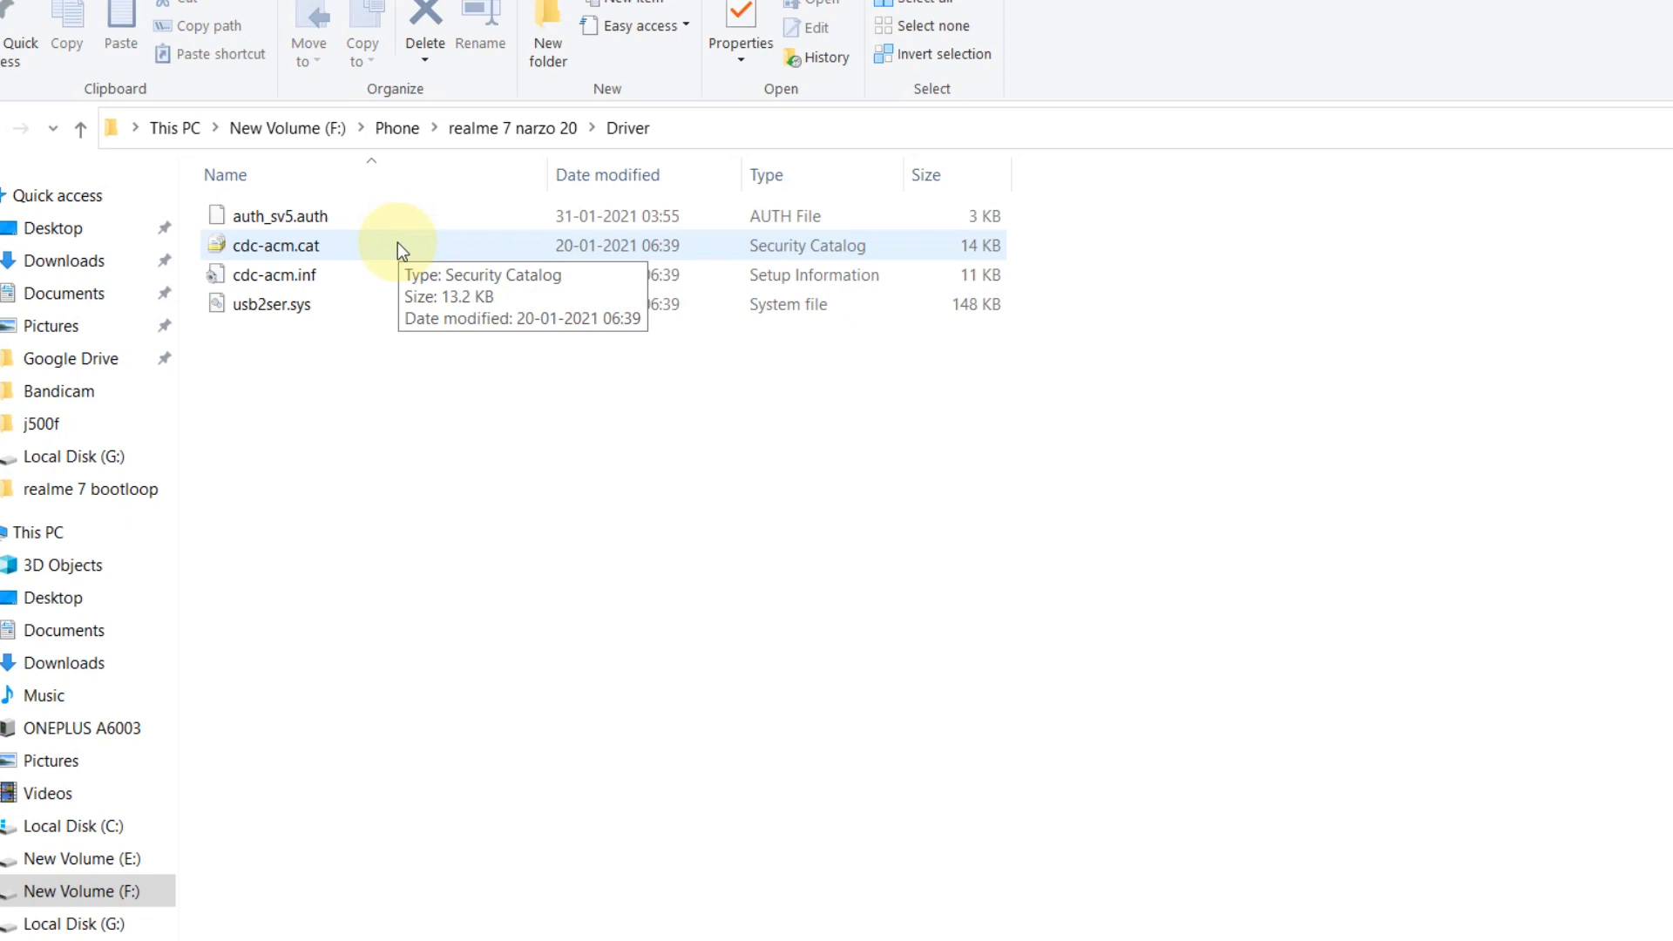
Install the cdc-acm.inf driver, acknowledge the success message, and return to realme 7 narzo 20
click(410, 272)
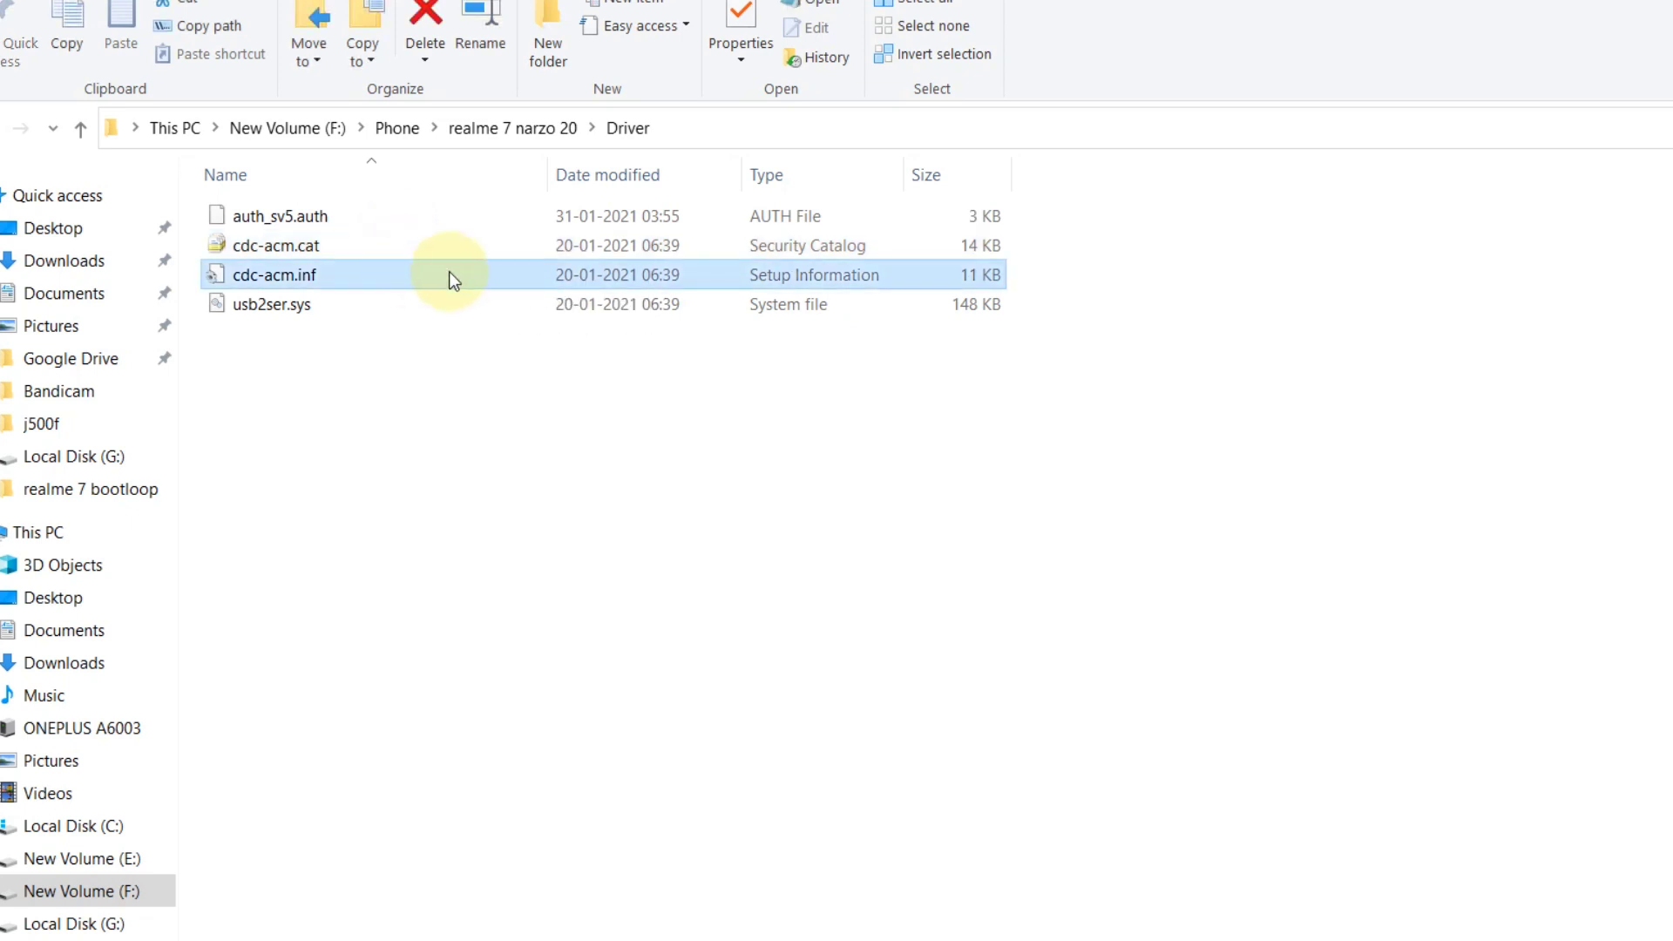
right_click(449, 272)
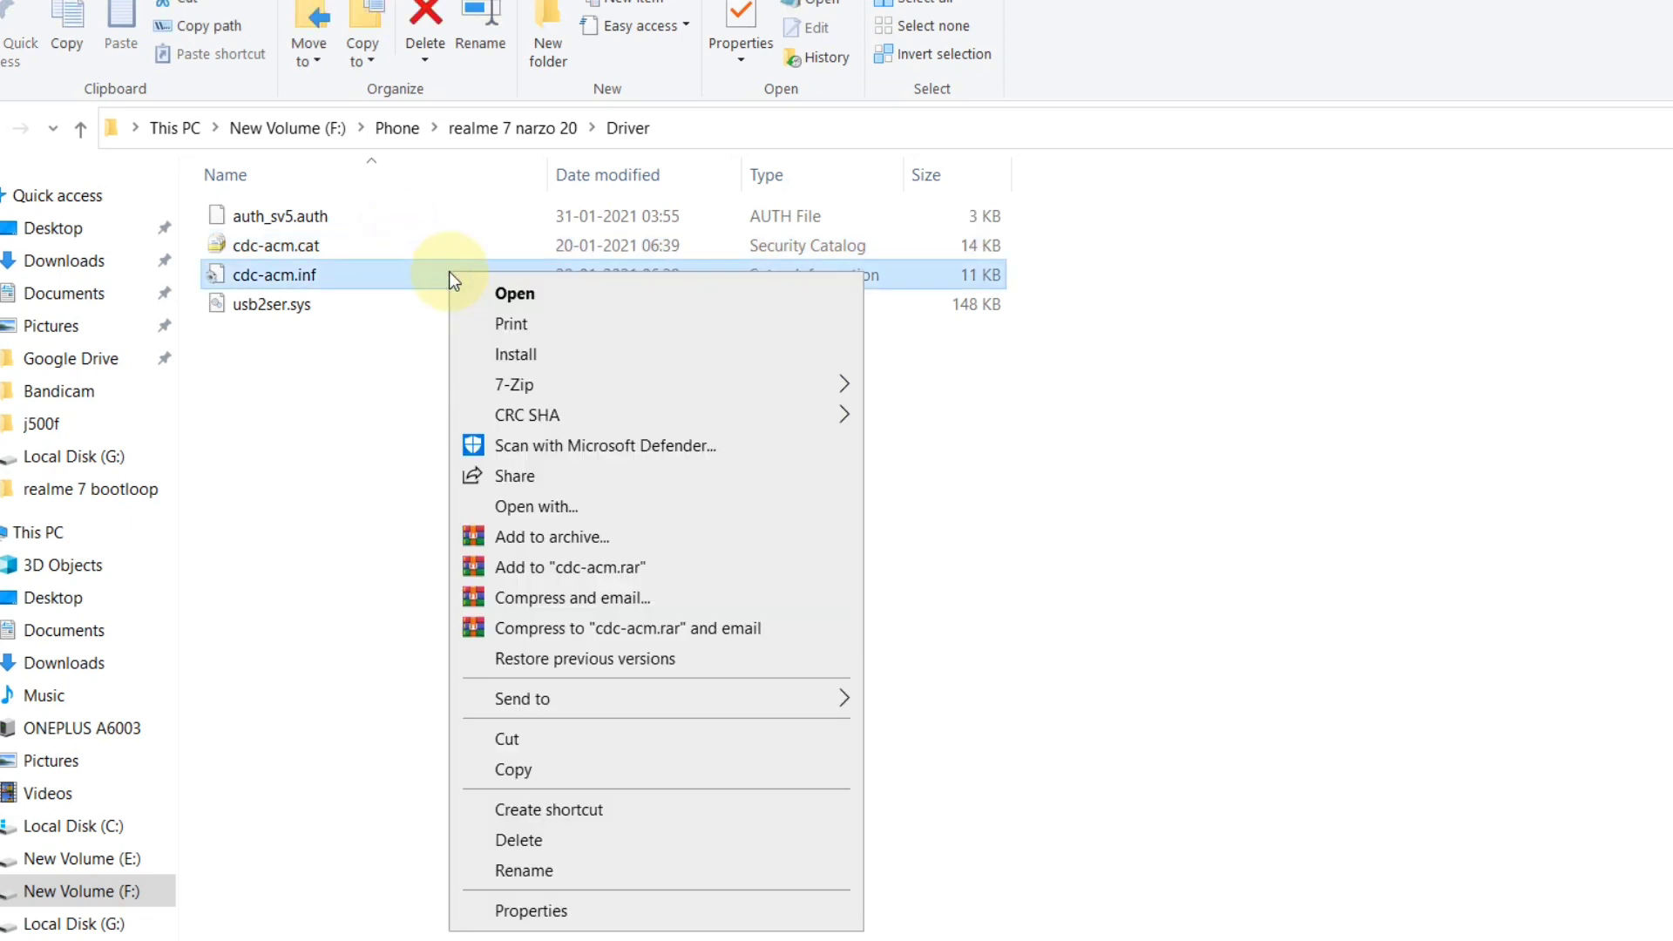
click(571, 352)
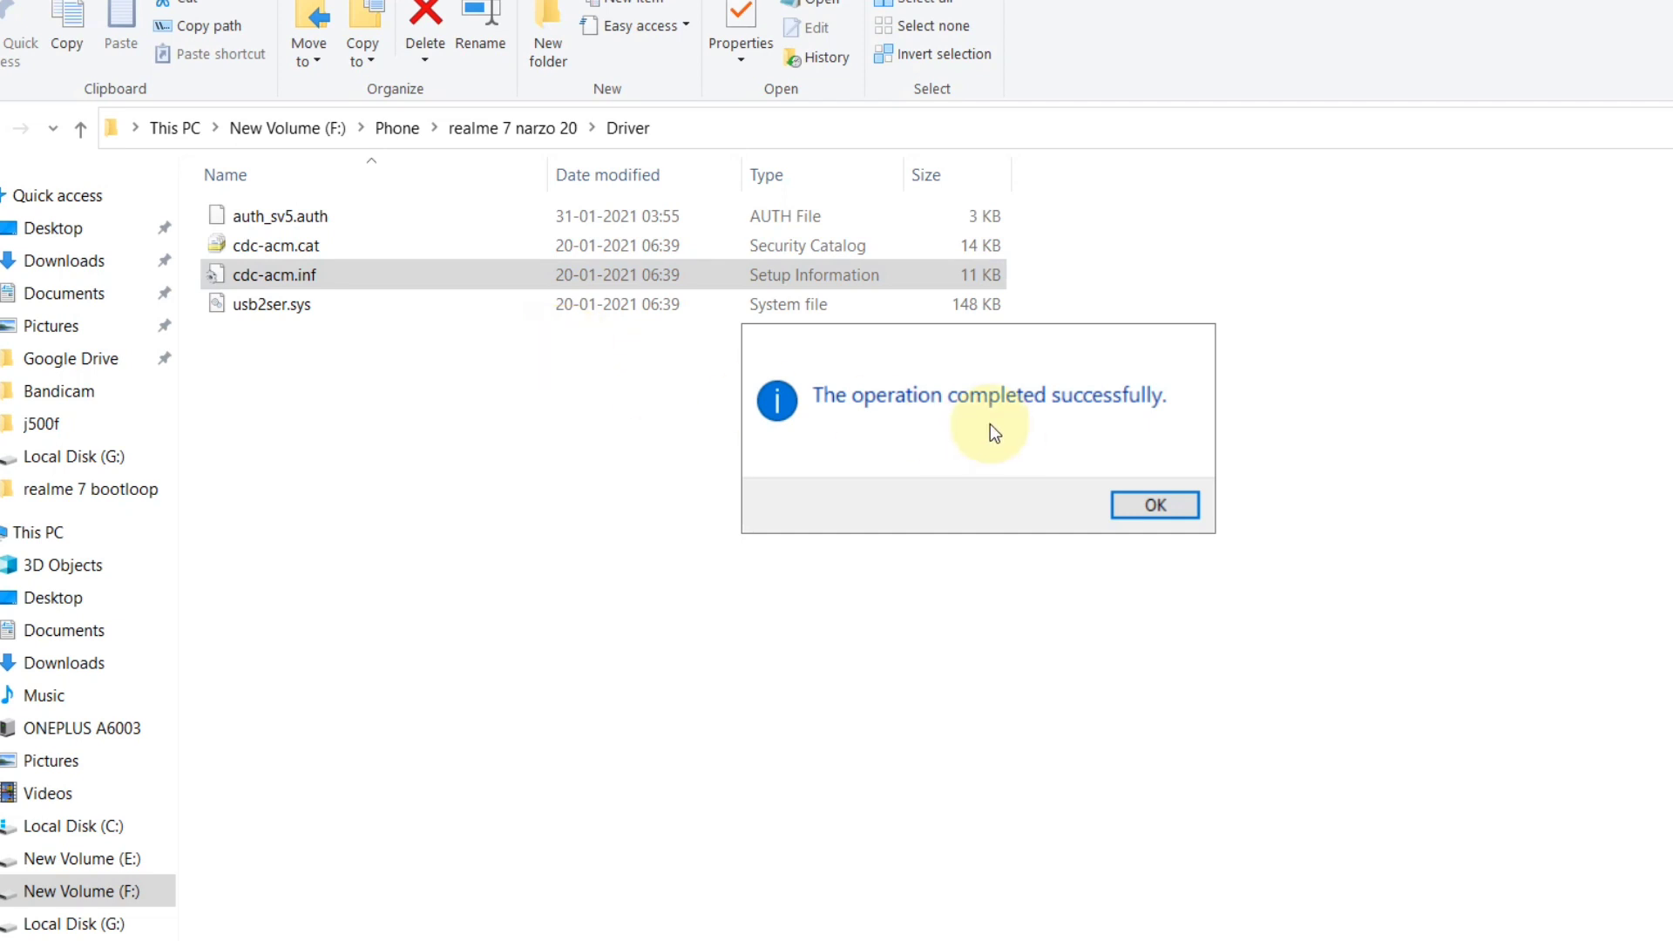
click(1147, 509)
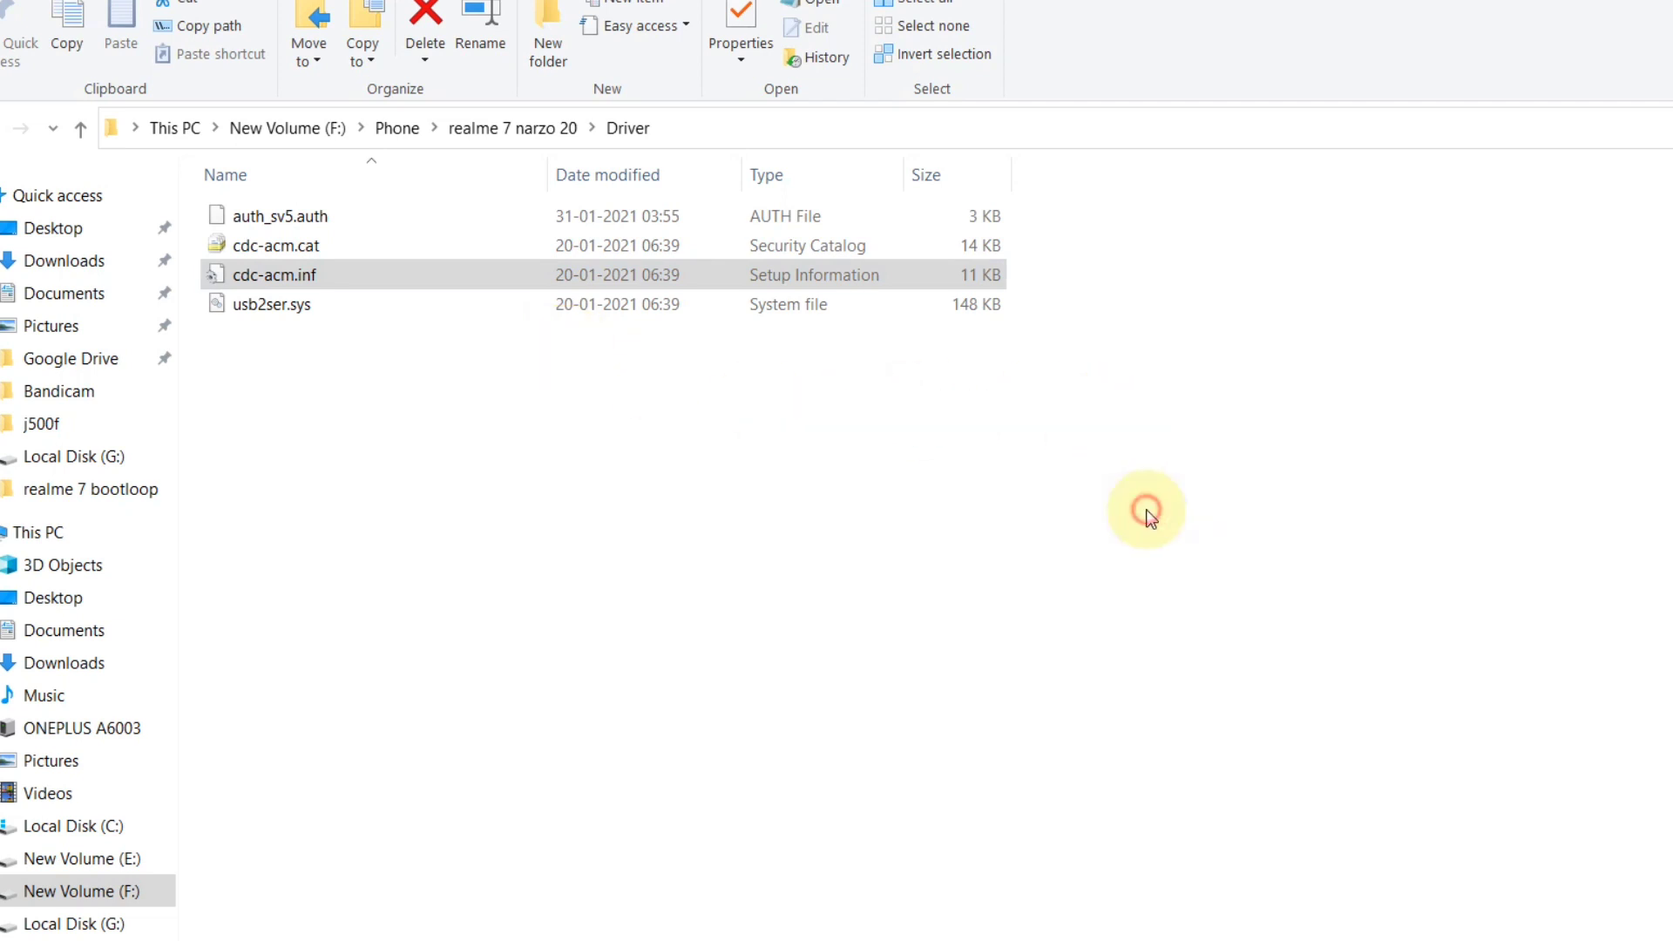
key(BackSpace)
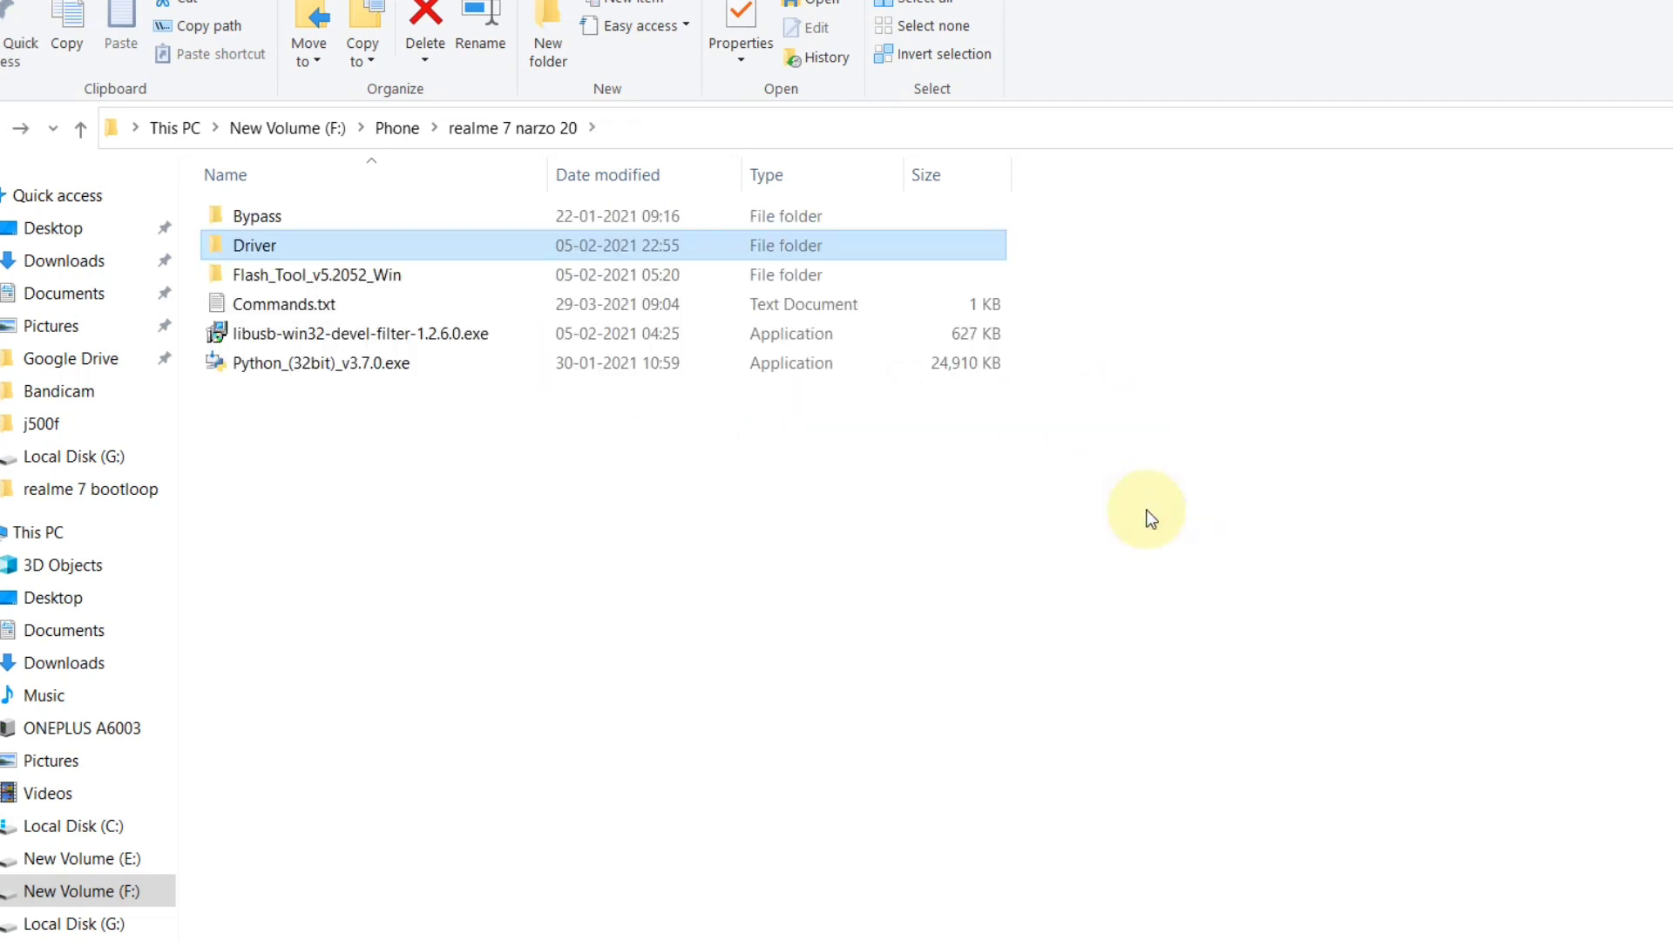
key(Down)
key(Down)
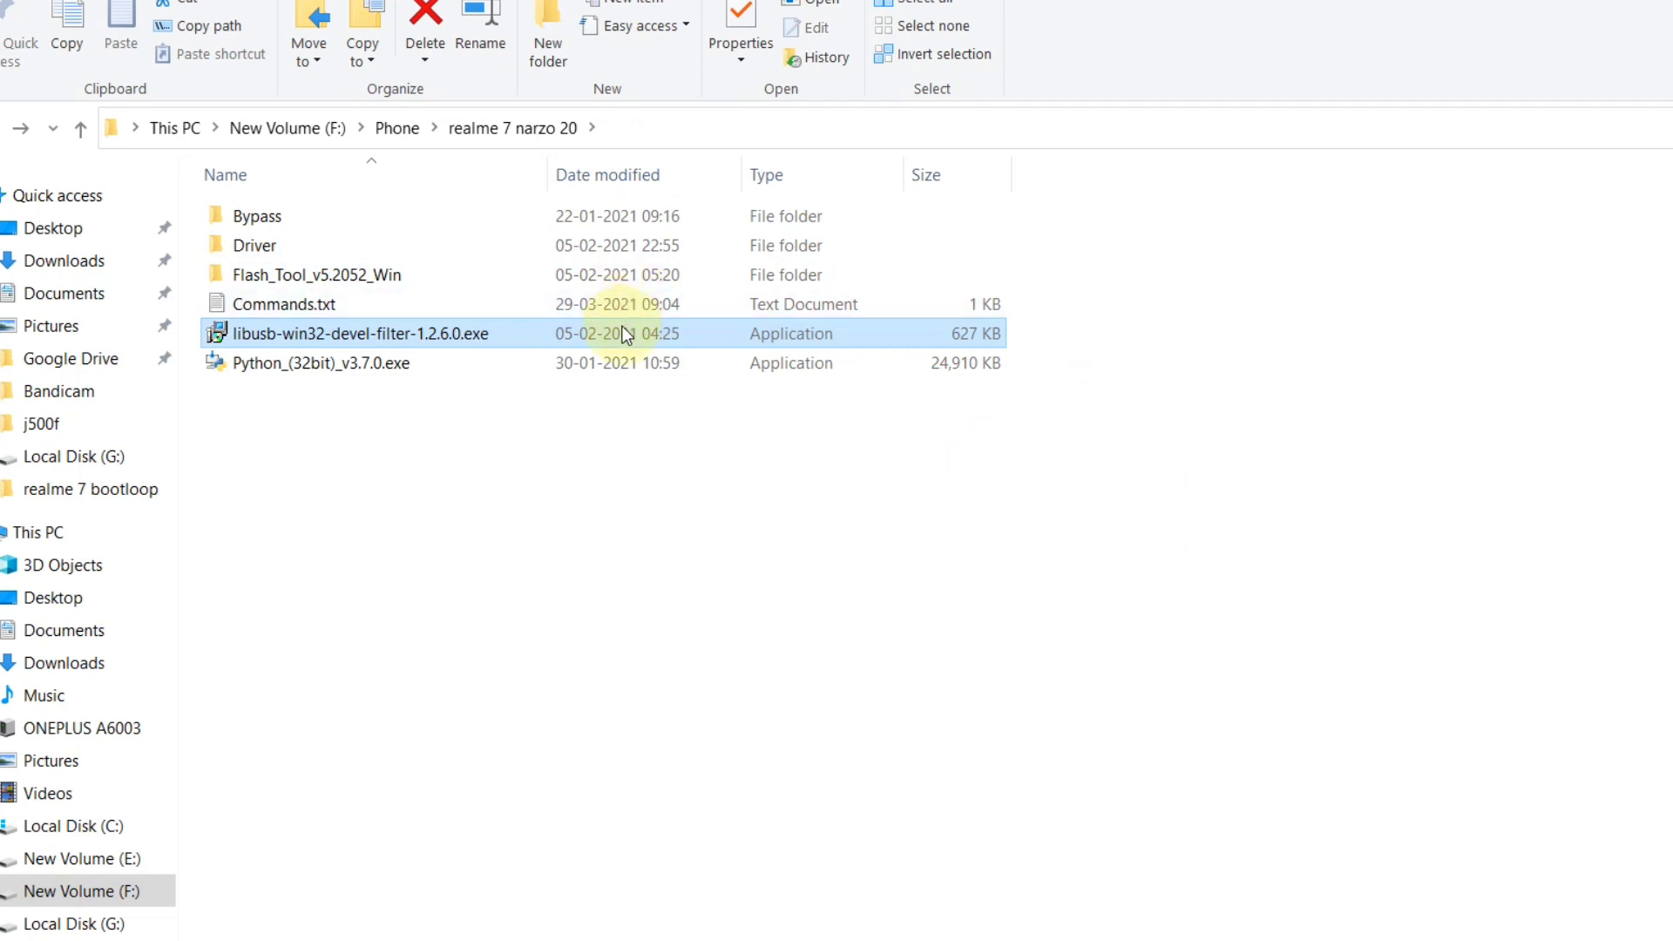
Install LibUSB-Win32 1.2.6.0 with the default location and Start Menu folder, launching the filter wizard
double_click(340, 341)
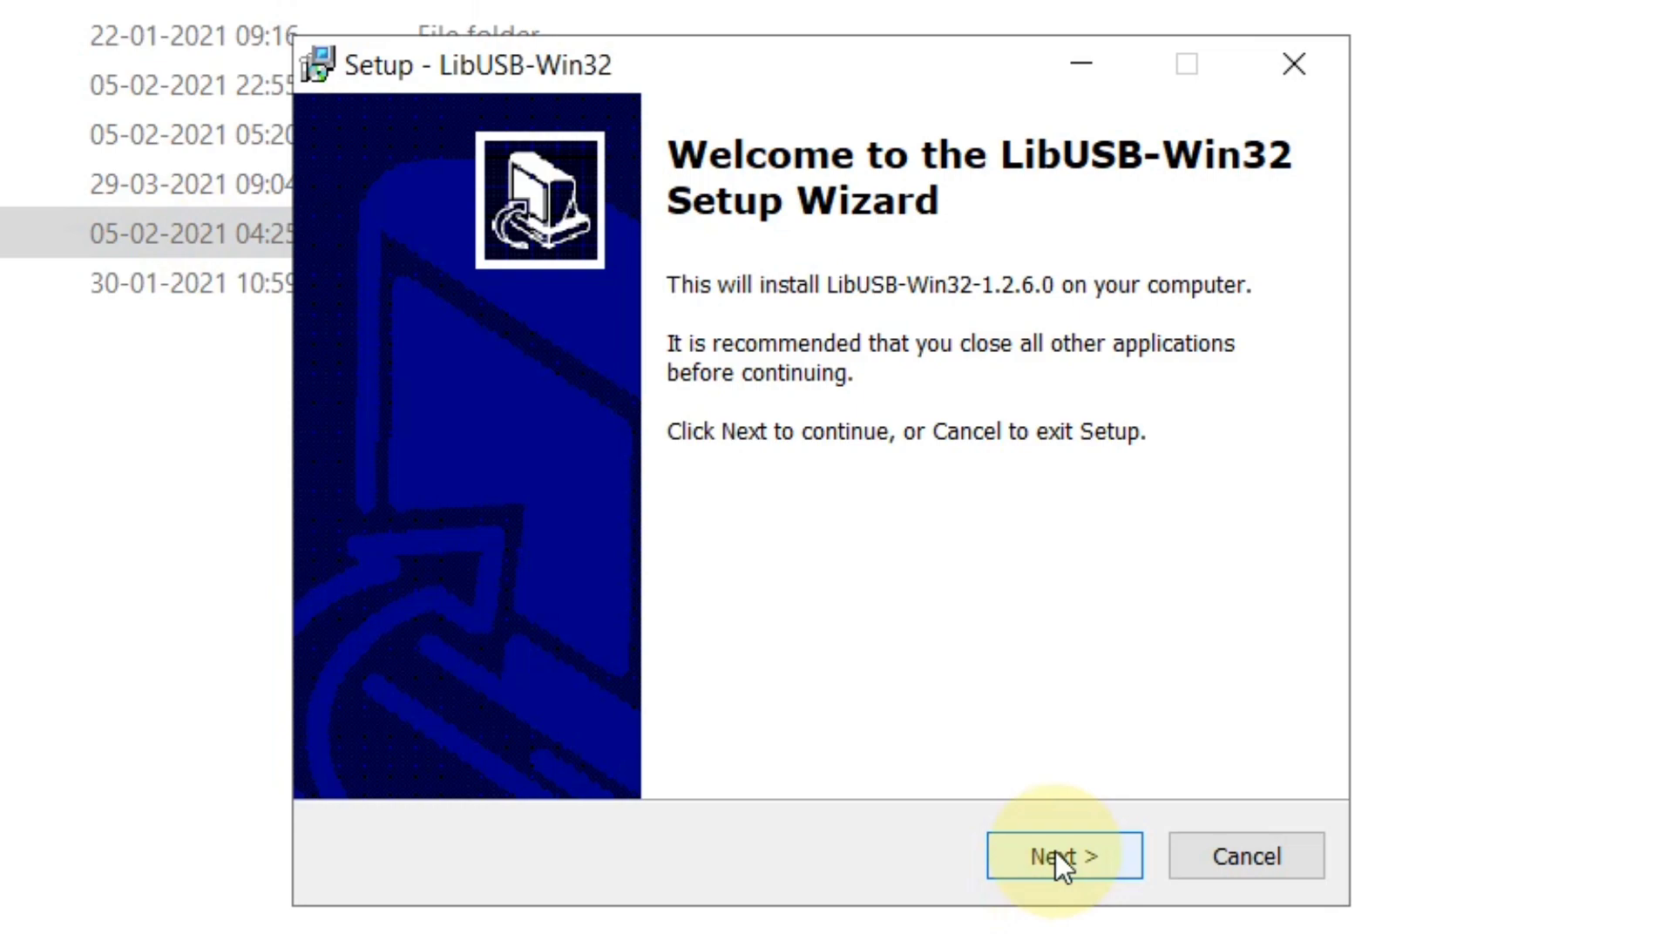
click(1129, 704)
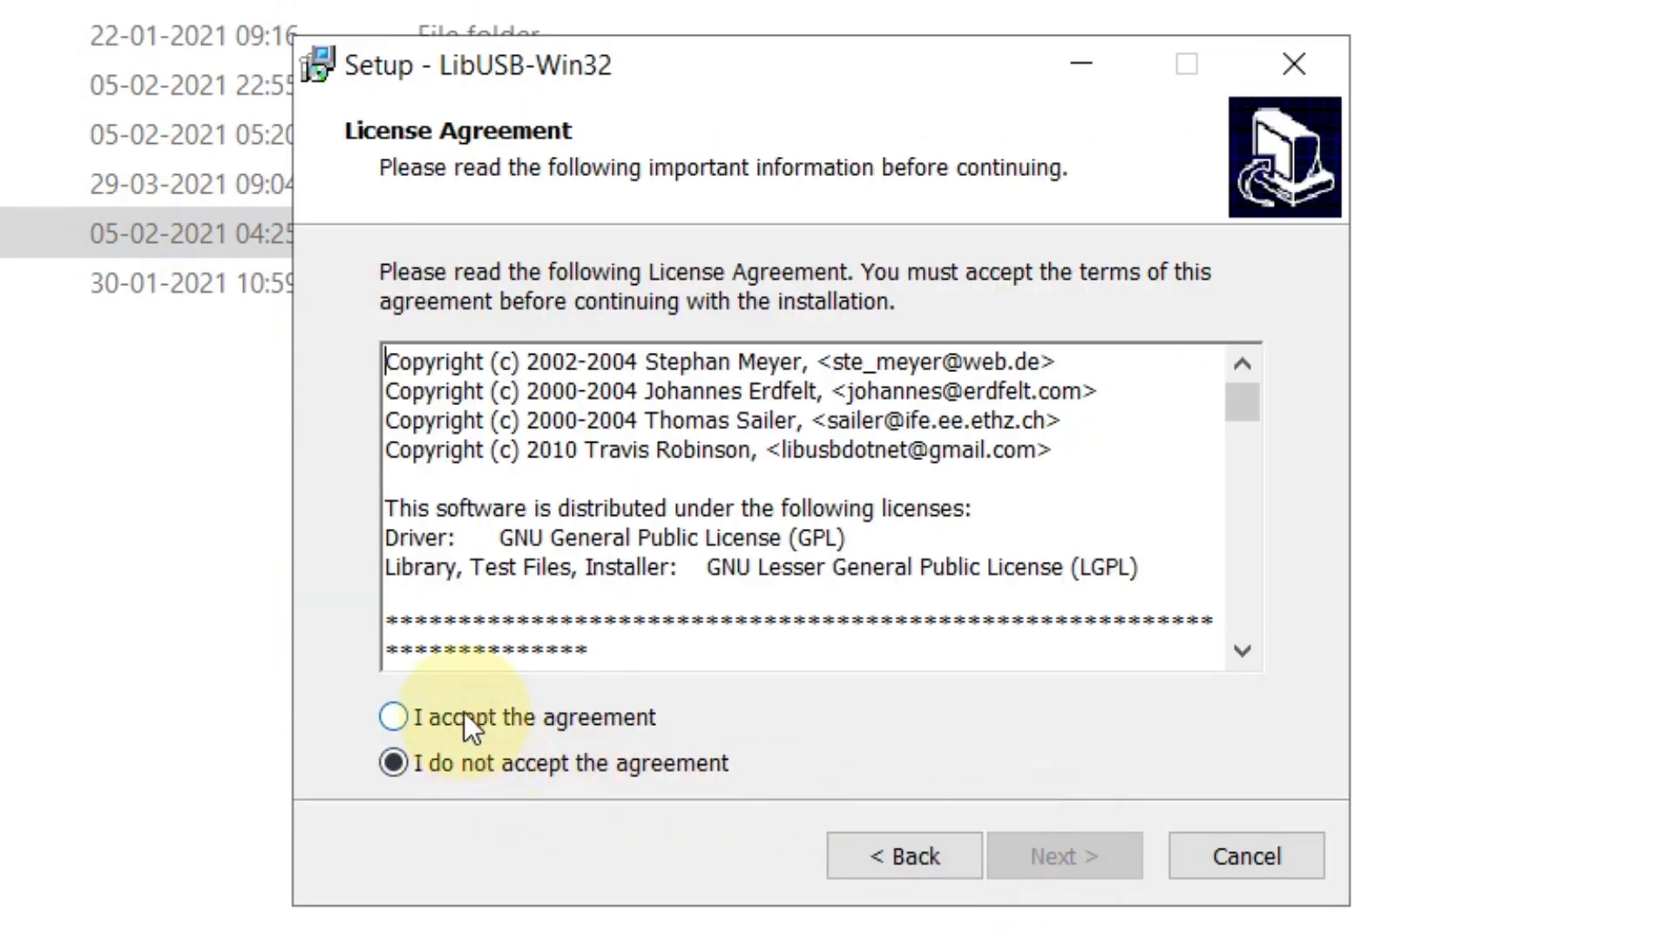
click(464, 715)
click(1082, 839)
click(1084, 839)
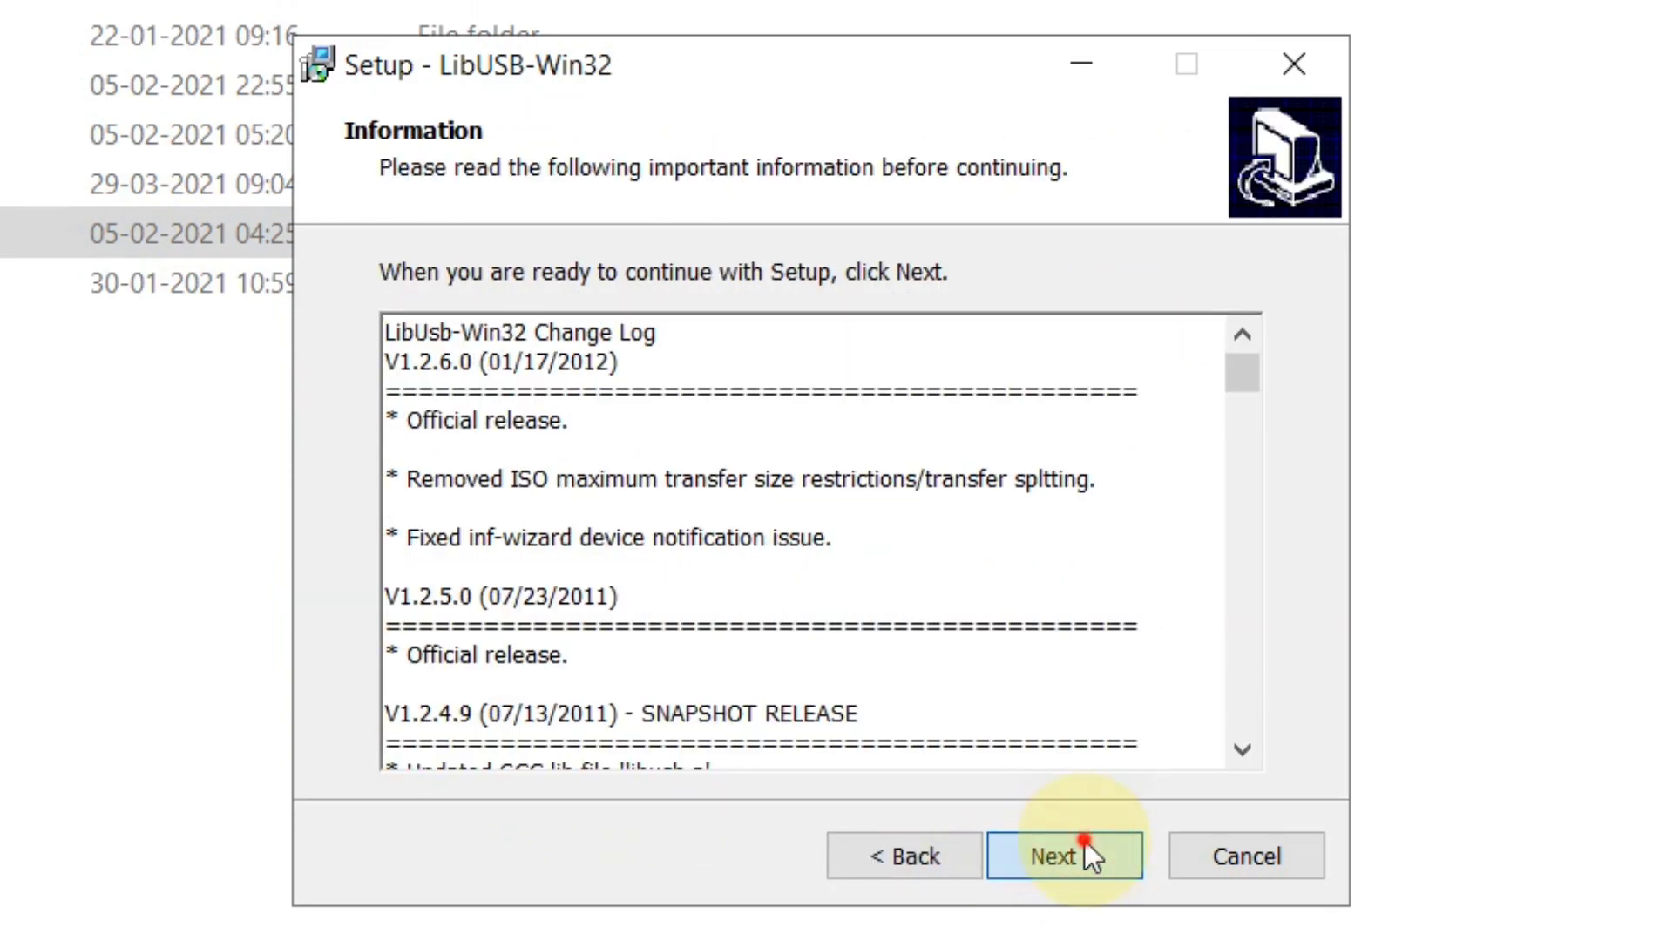
click(1084, 840)
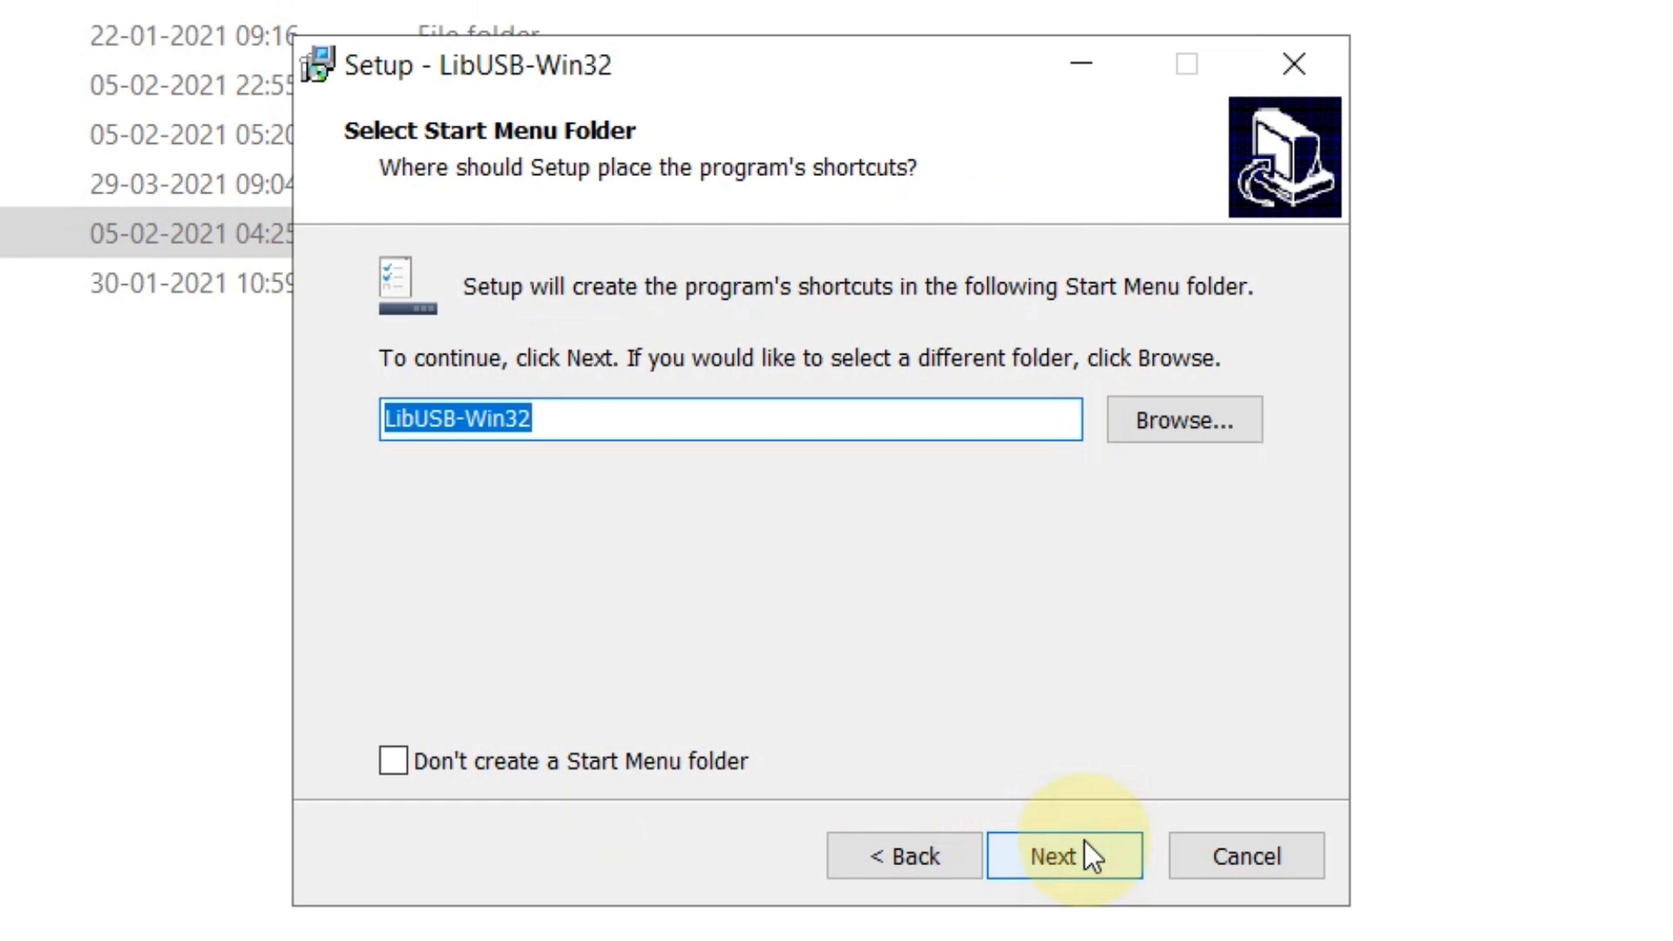
click(1084, 840)
click(1084, 840)
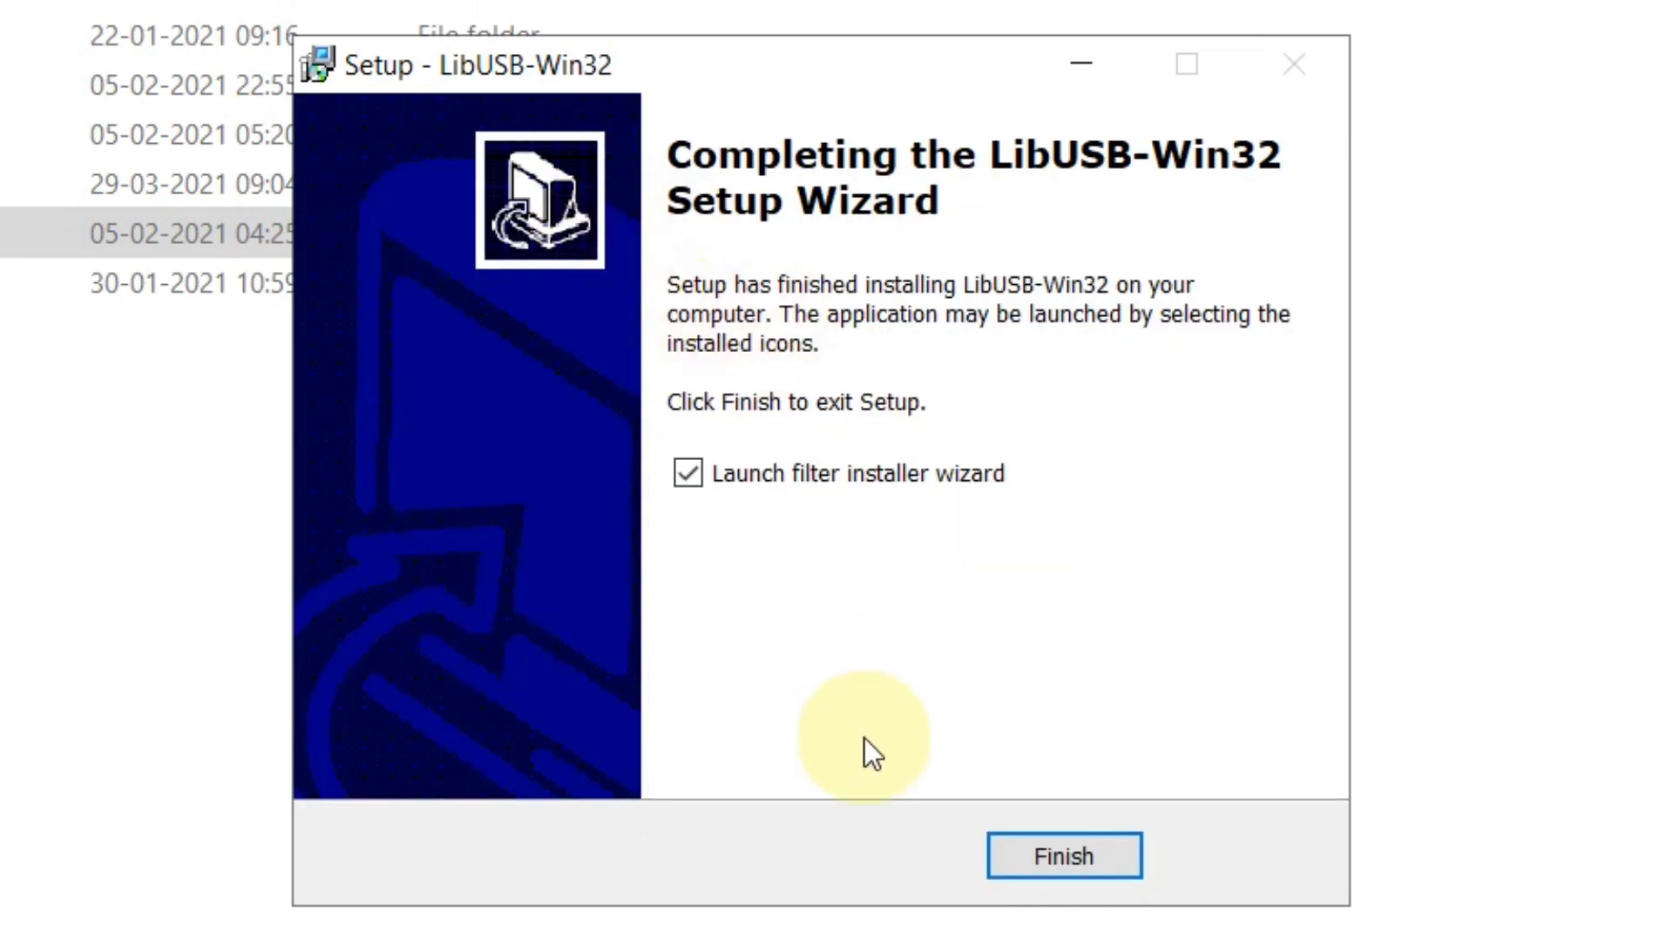
click(1063, 858)
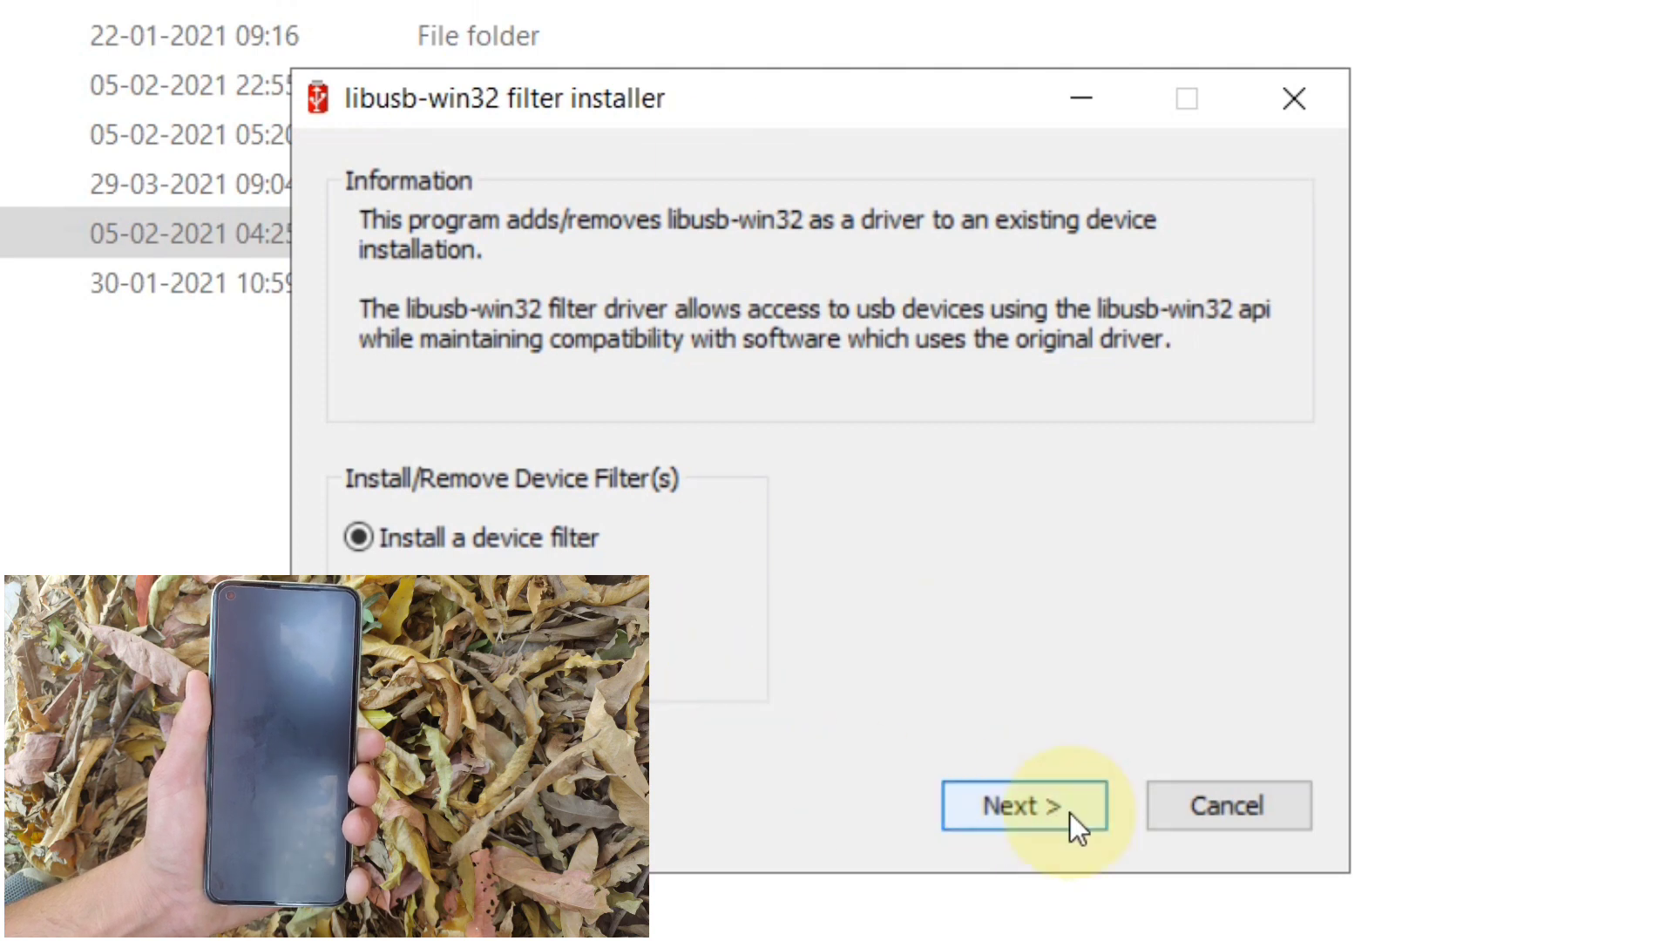
Install a libusb-win32 device filter on the MediaTek USB Port and dismiss the success message
click(1033, 798)
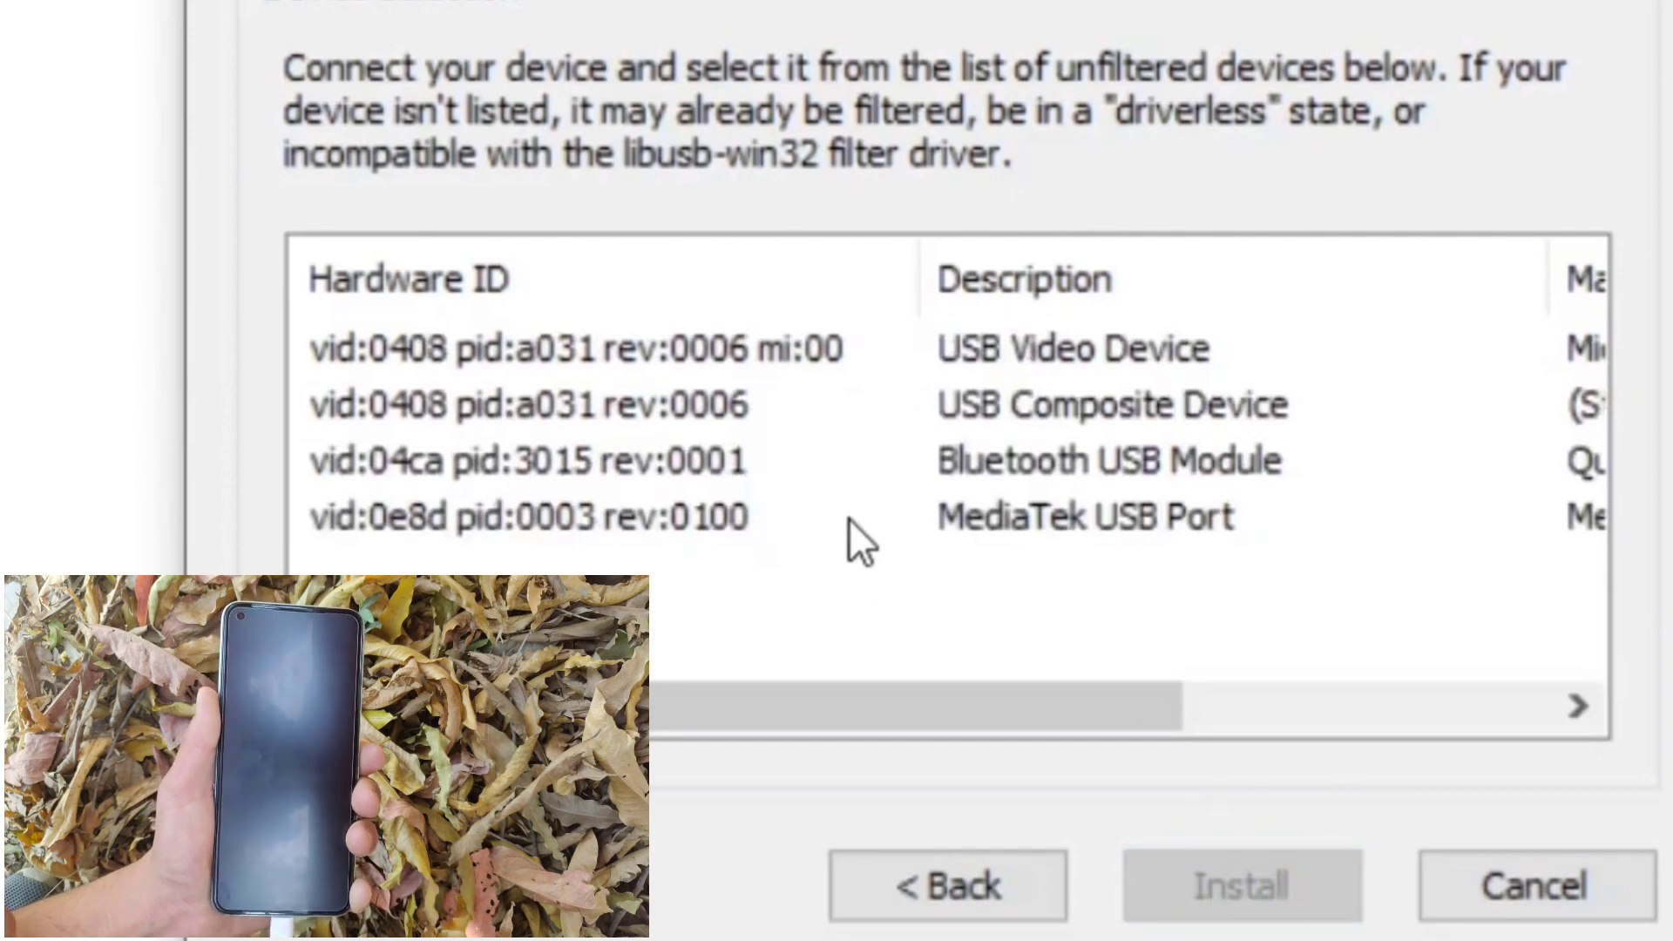
click(848, 517)
click(1298, 877)
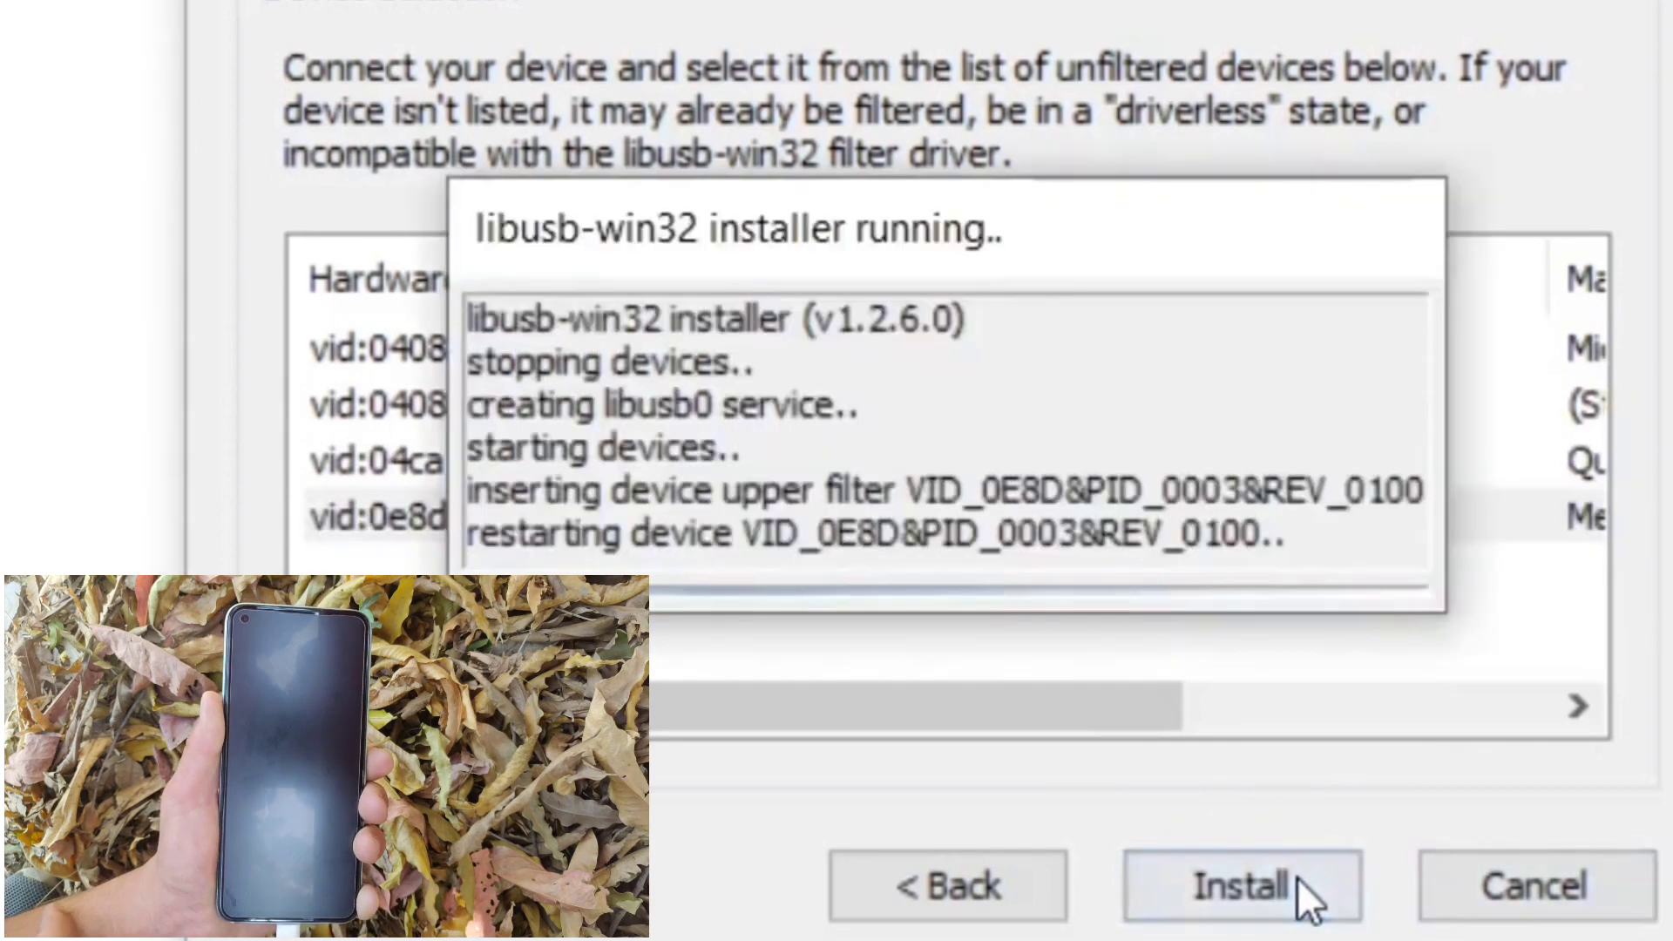
click(1376, 662)
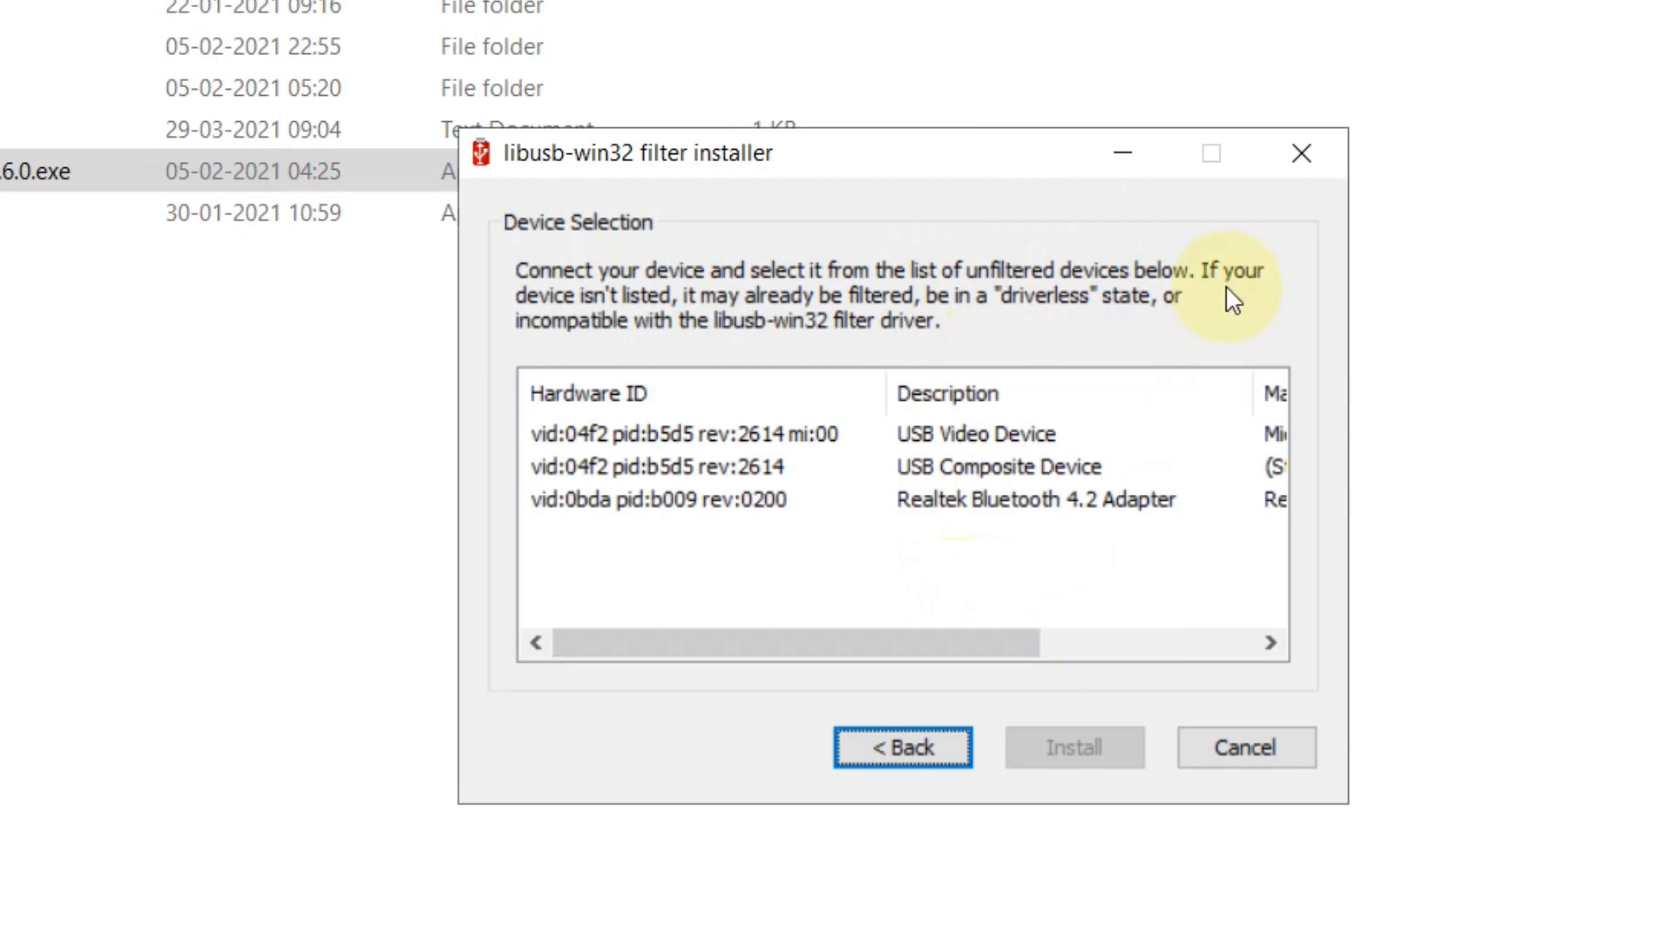
Close the filter installer, open the Bypass folder, and bring Device Manager forward
click(1304, 164)
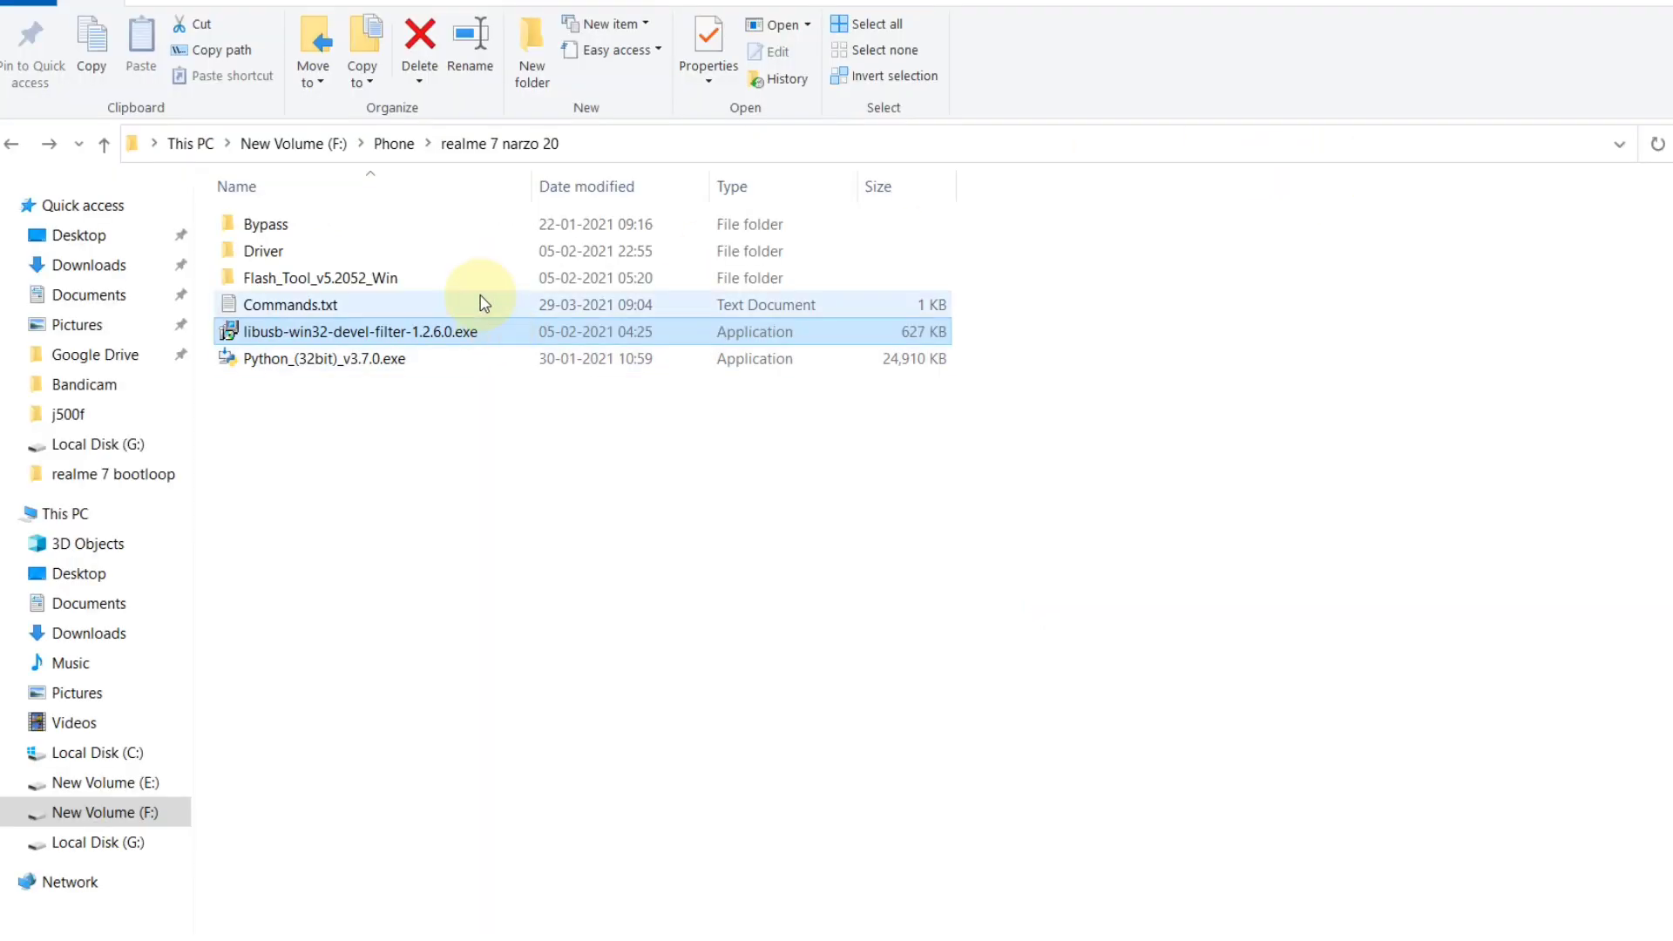
click(437, 213)
double_click(402, 231)
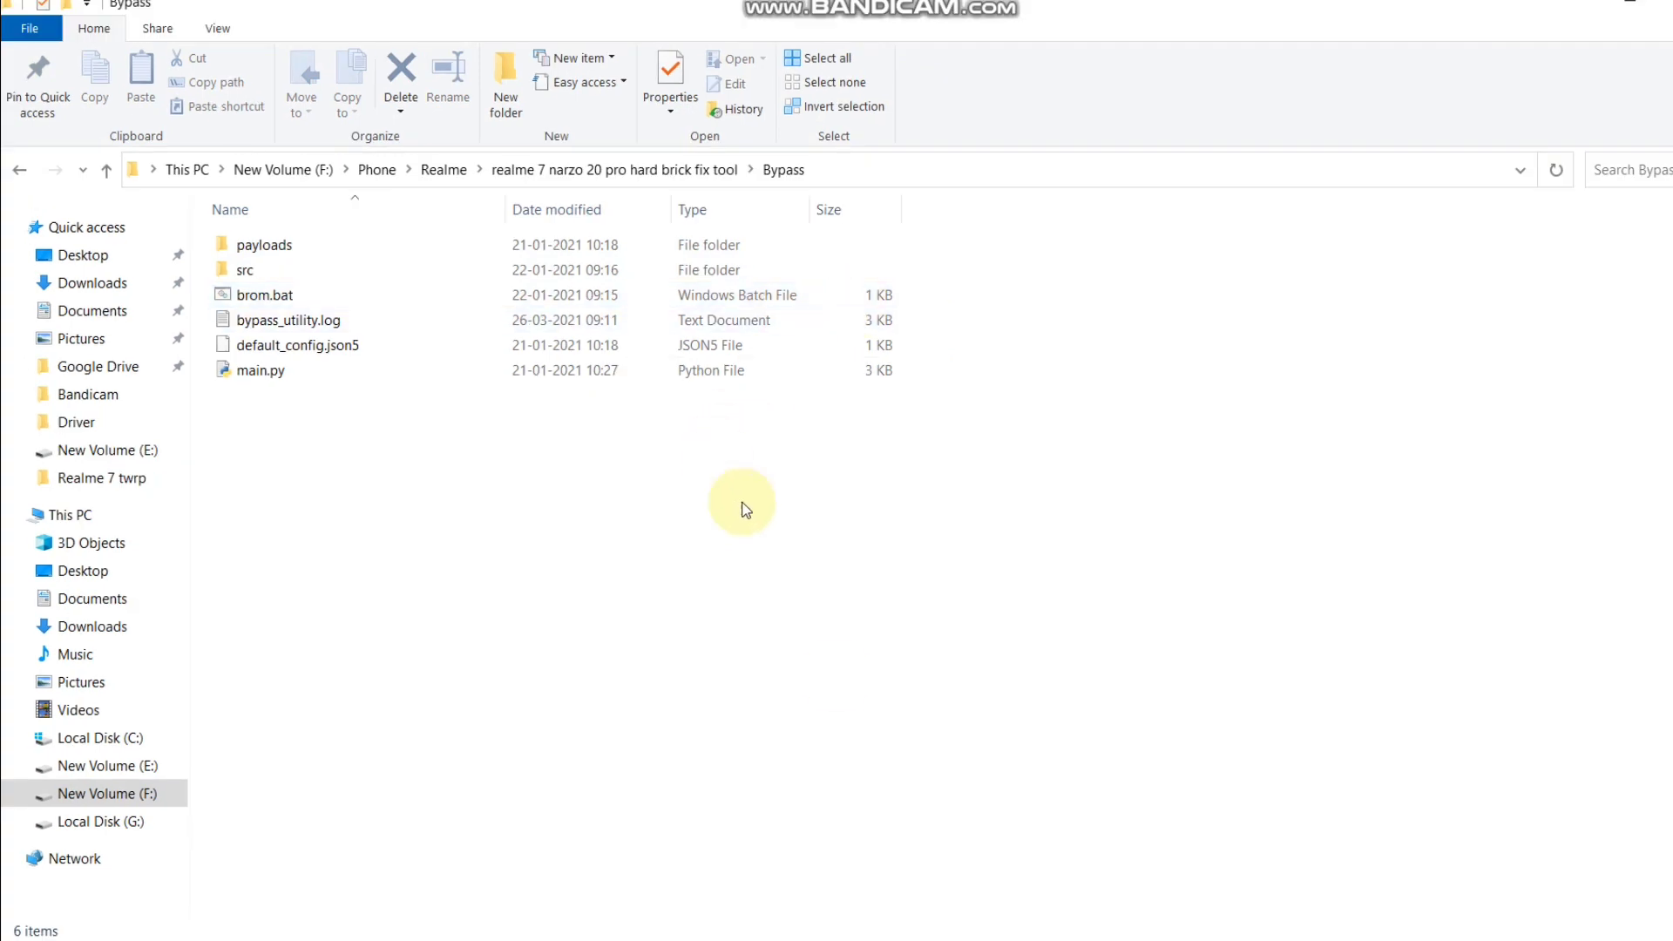
click(1049, 936)
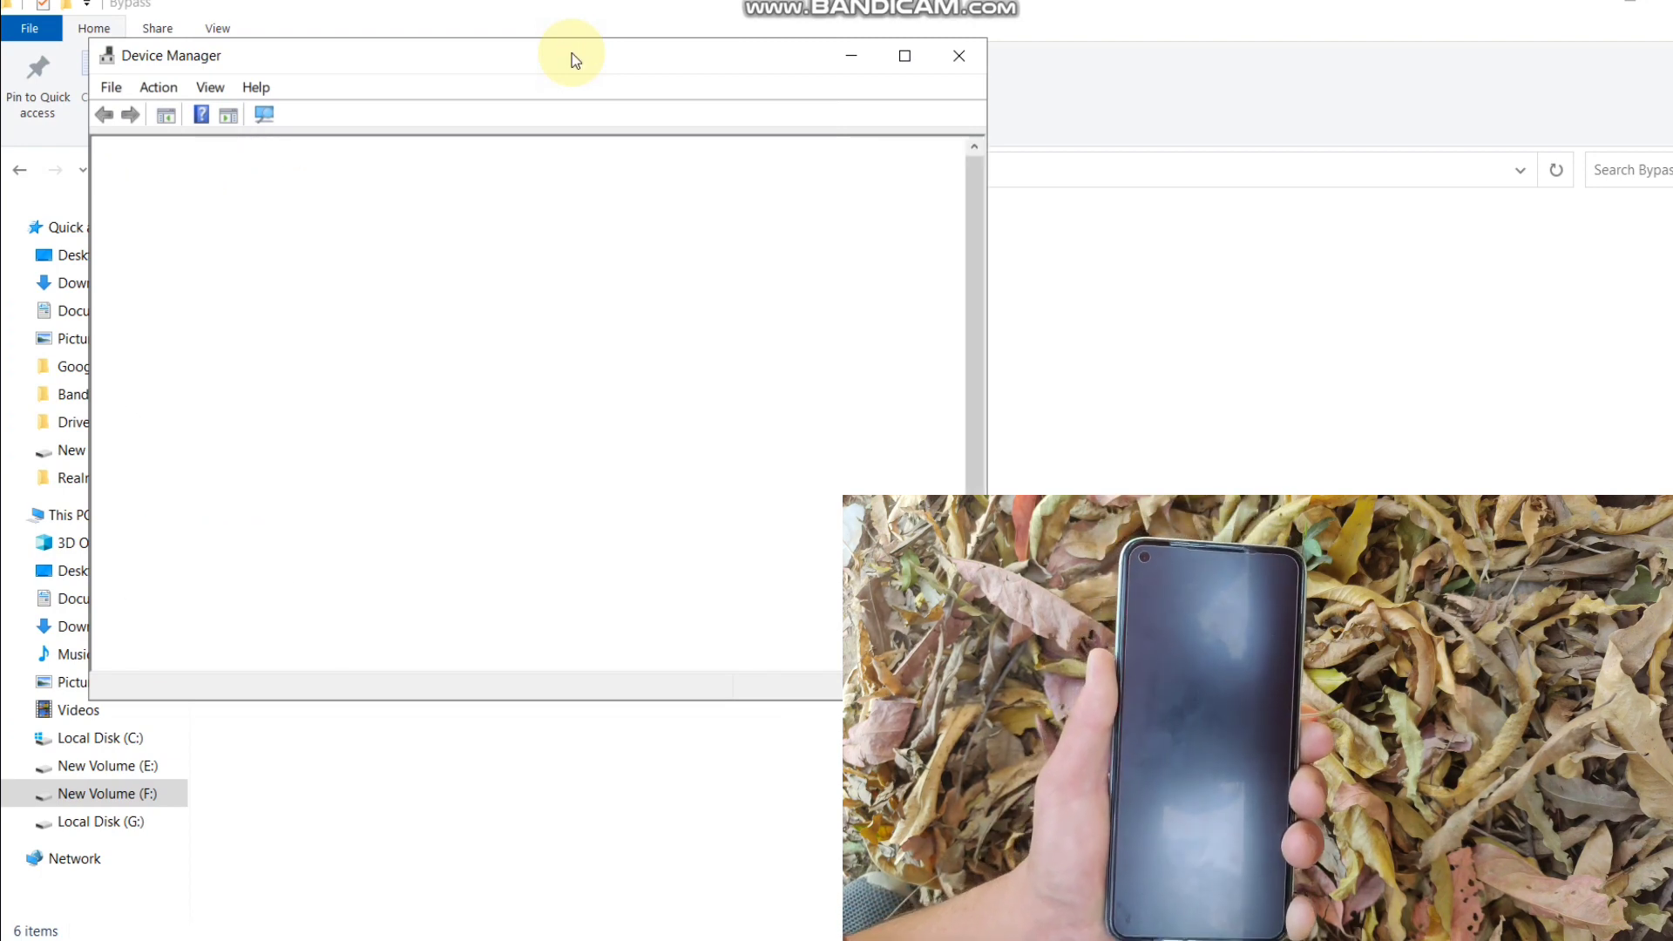
Verify MediaTek USB Port (COM20) under Ports, hide Device Manager, and return to the hard brick fix tool folder
click(287, 505)
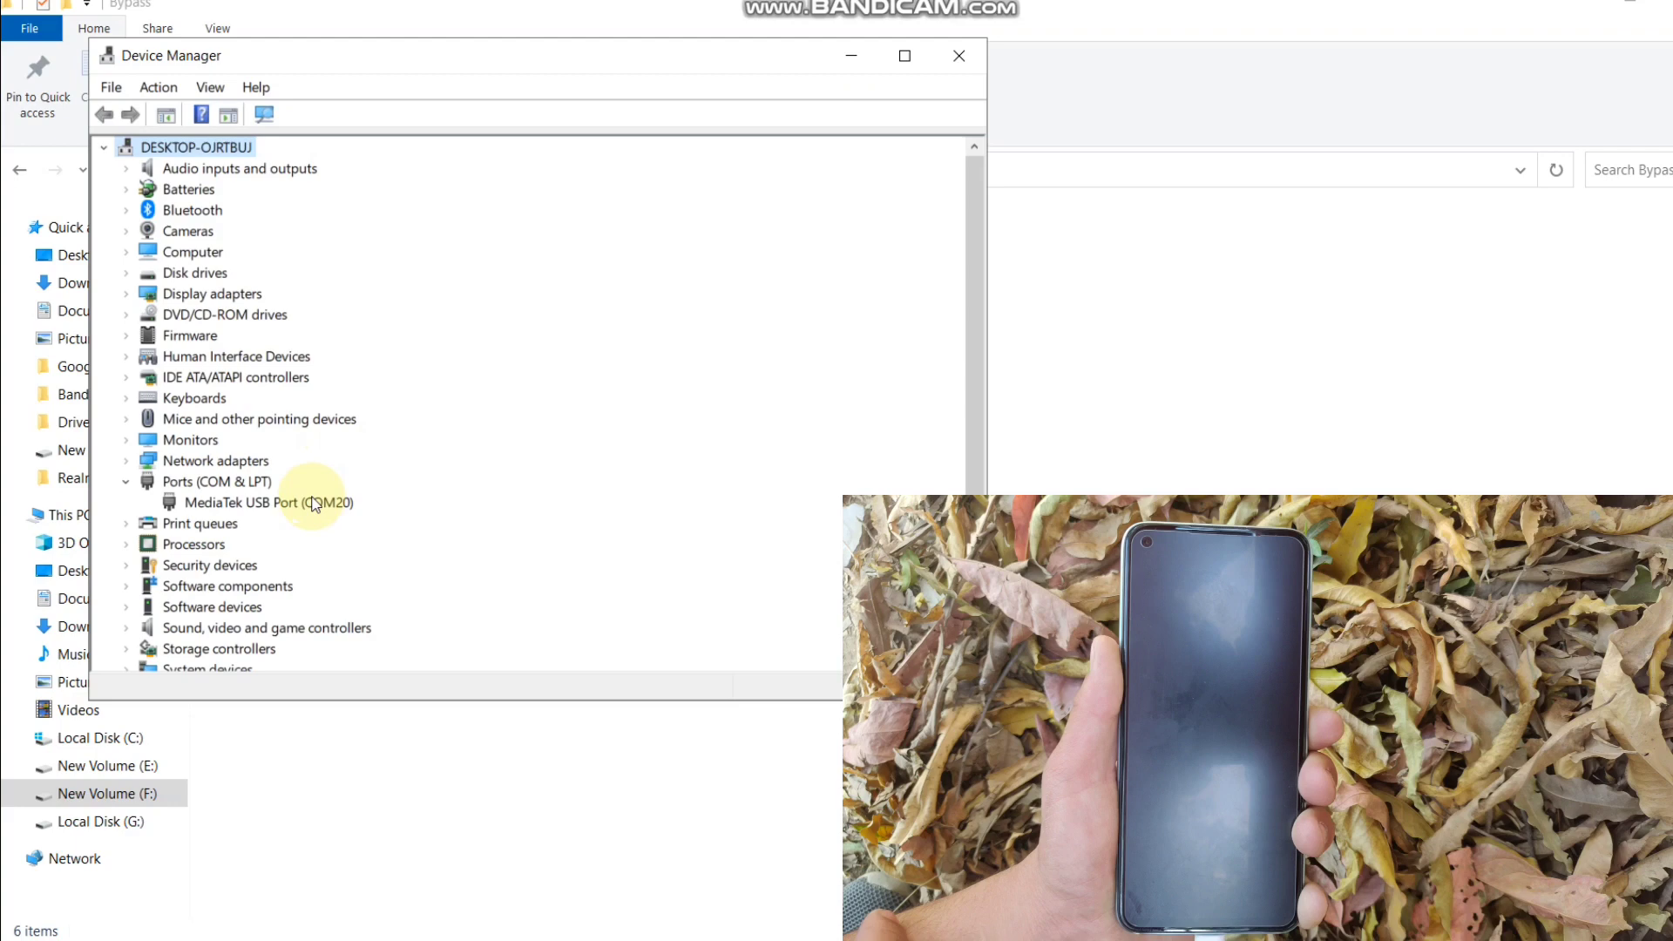
click(831, 55)
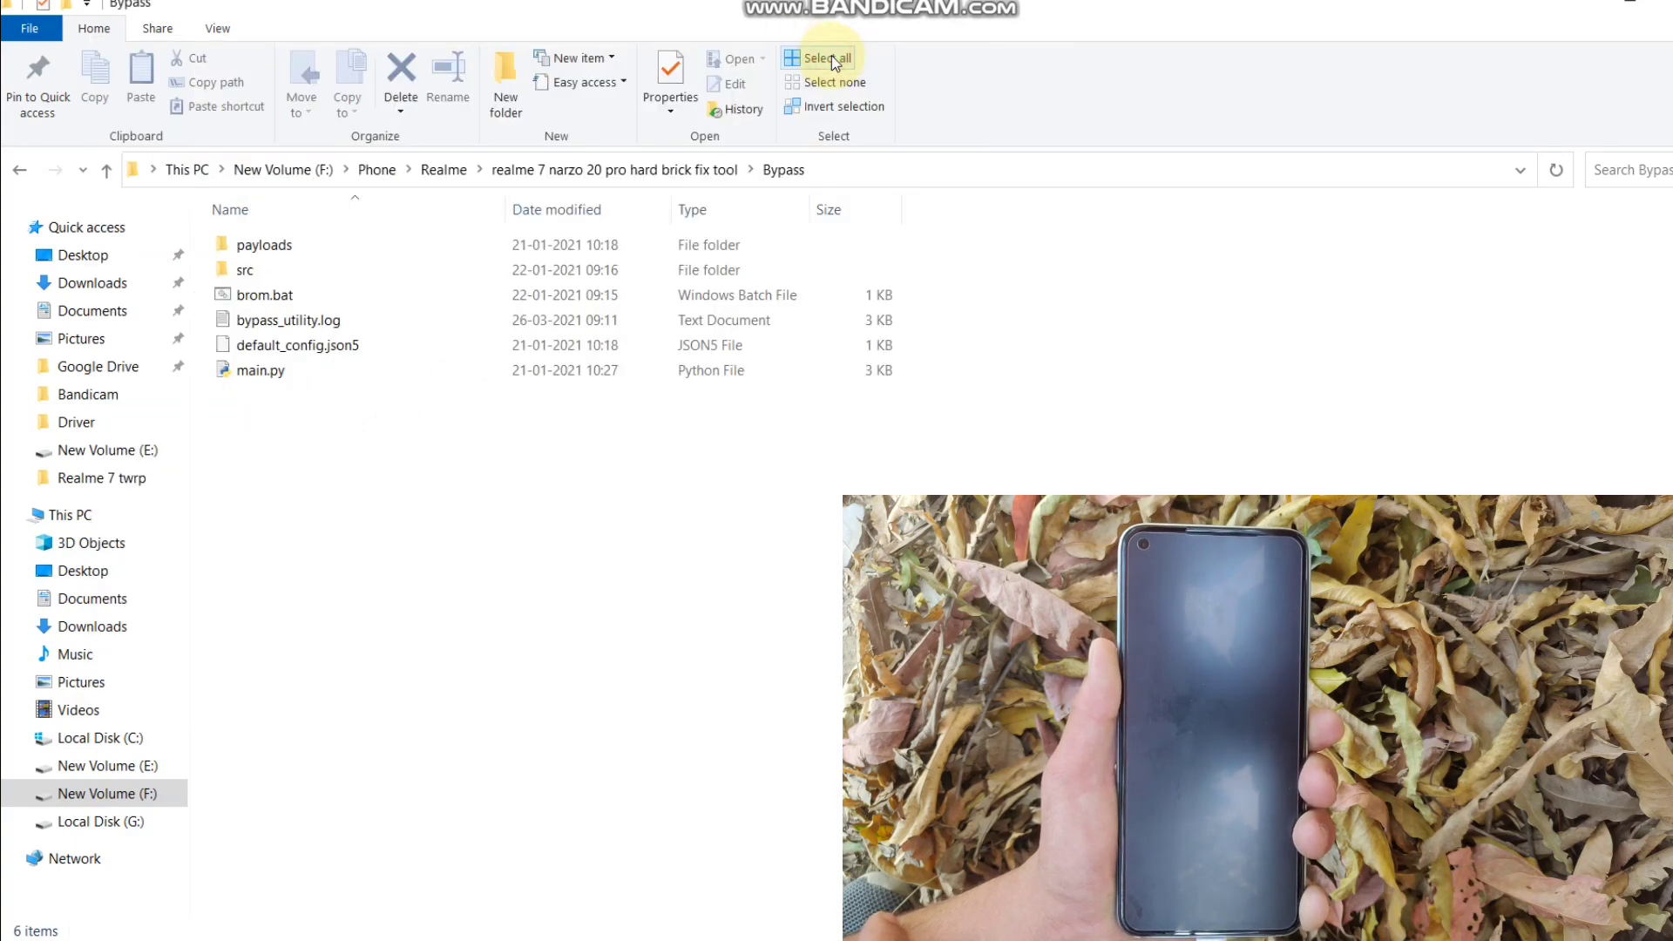
click(27, 177)
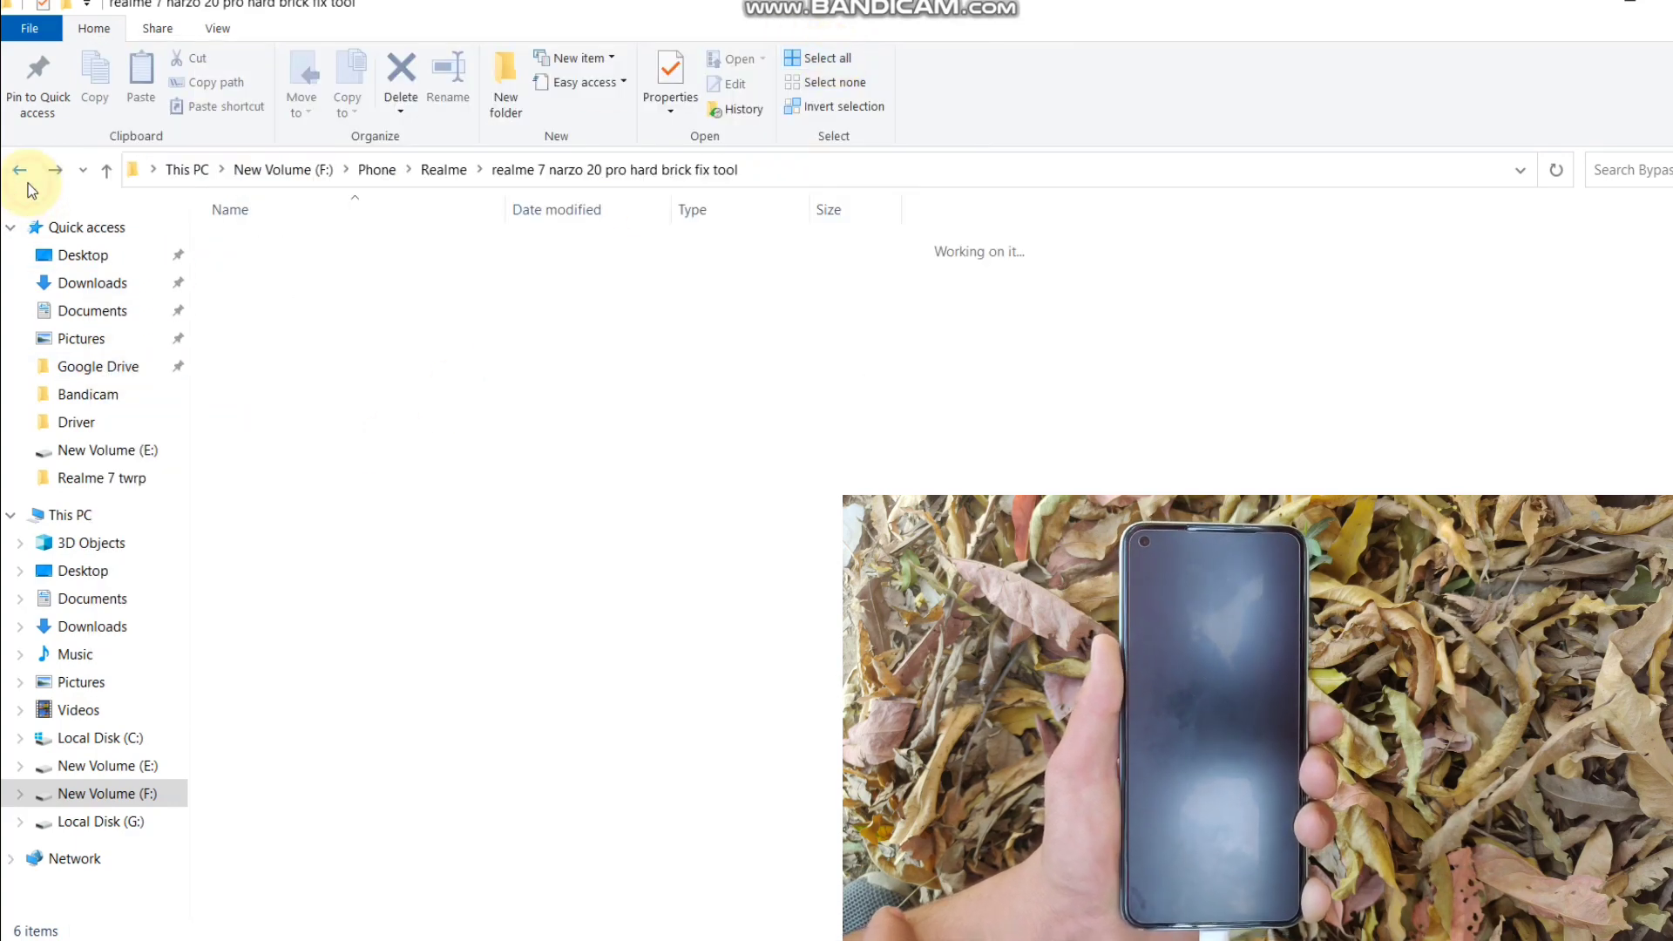
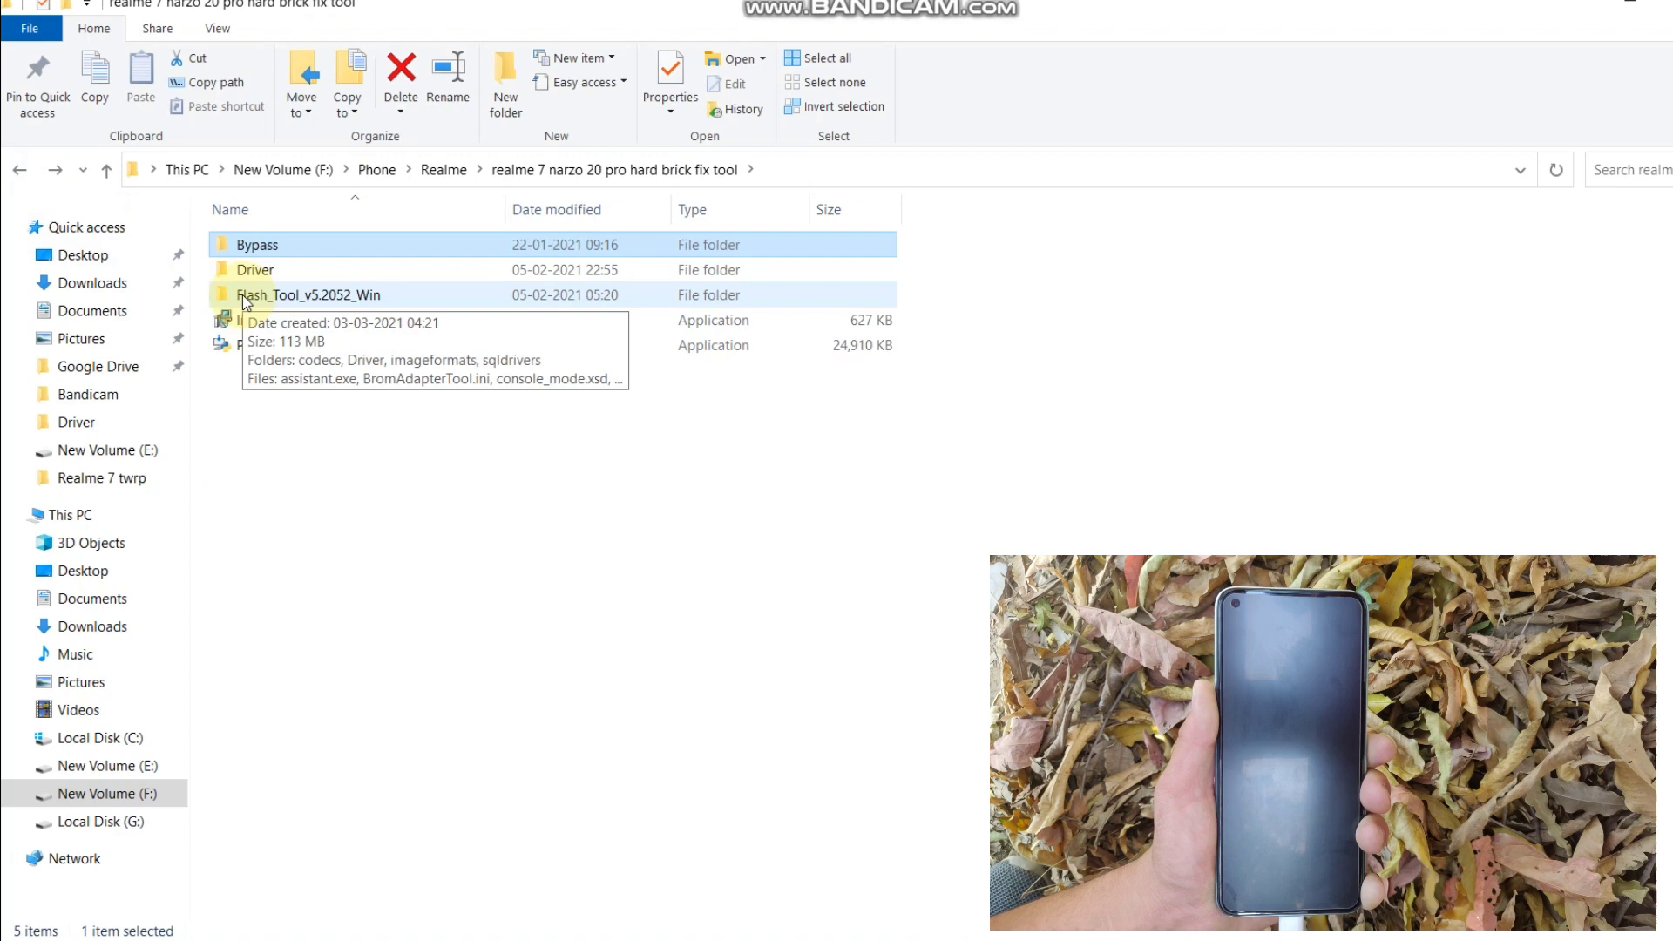
Open the Flash_Tool_v5.2052_Win folder and launch flash_tool.exe
double_click(279, 298)
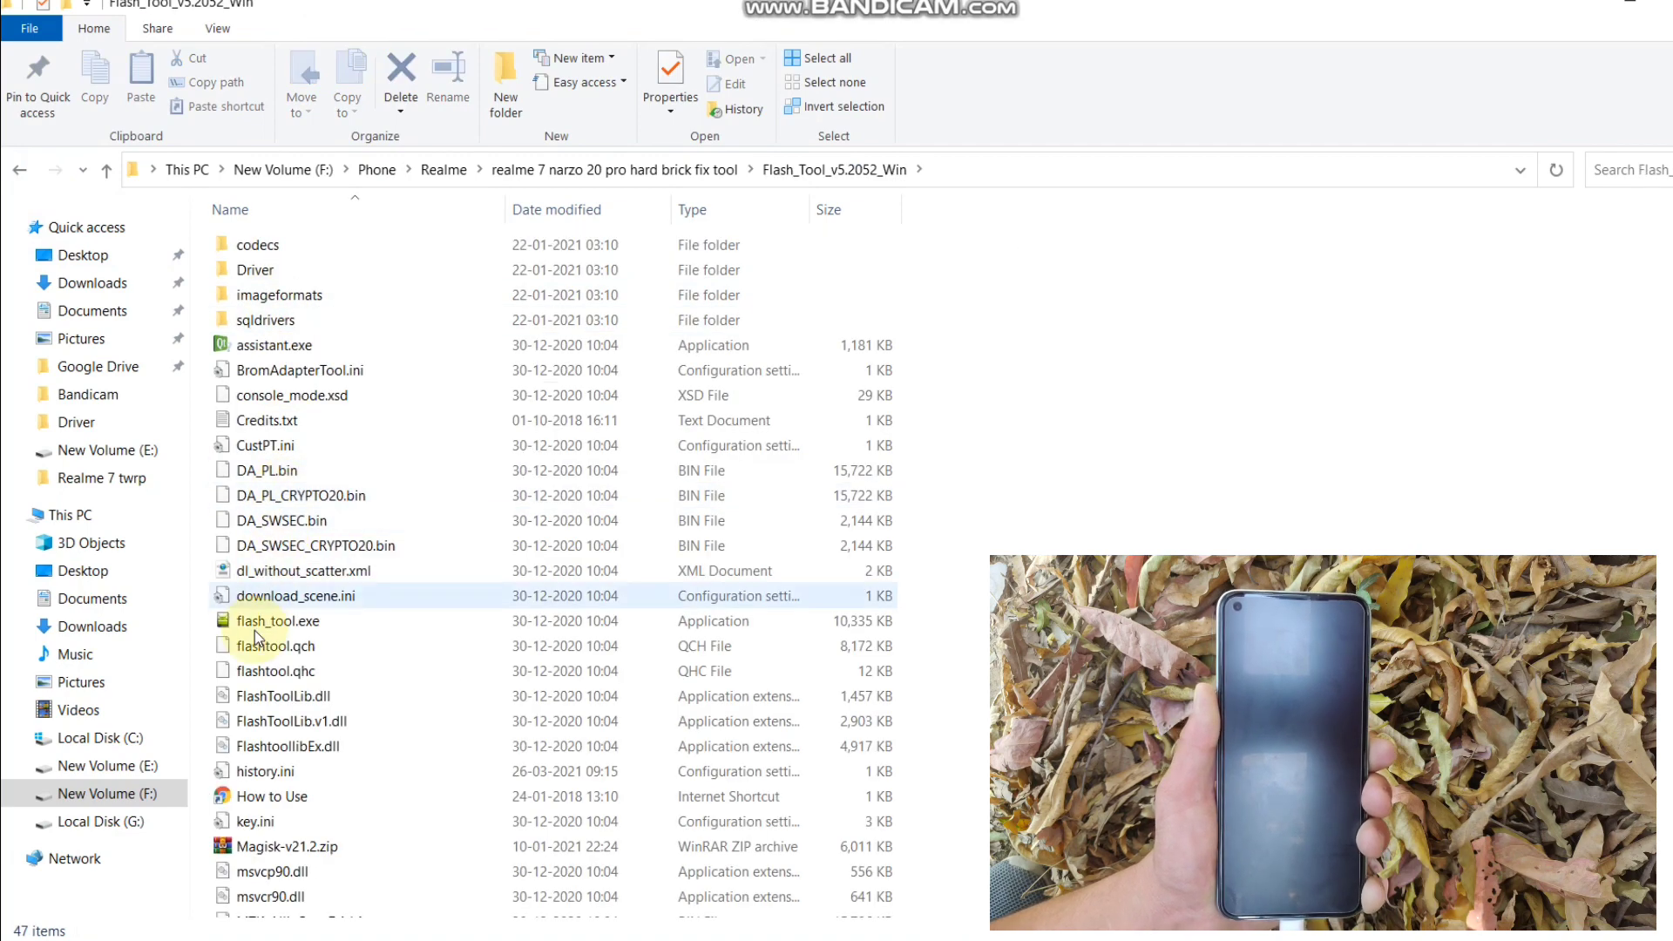
double_click(254, 630)
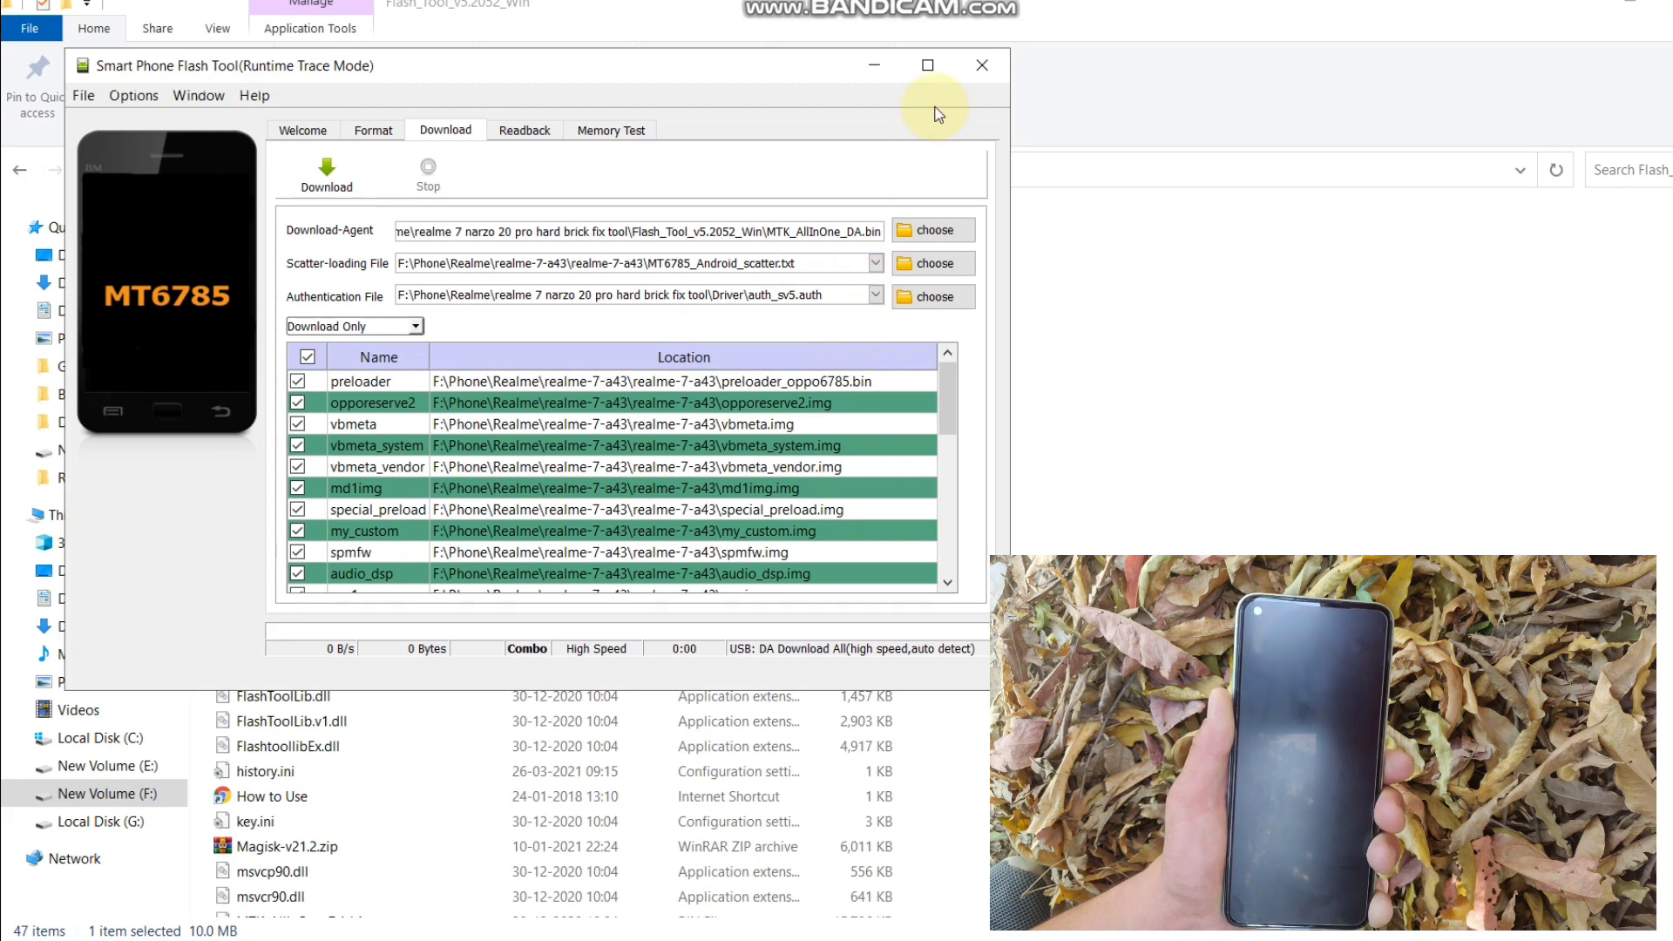
Load MT6785_Android_scatter.txt from the realme-7-a43 folder as the scatter-loading file
click(917, 261)
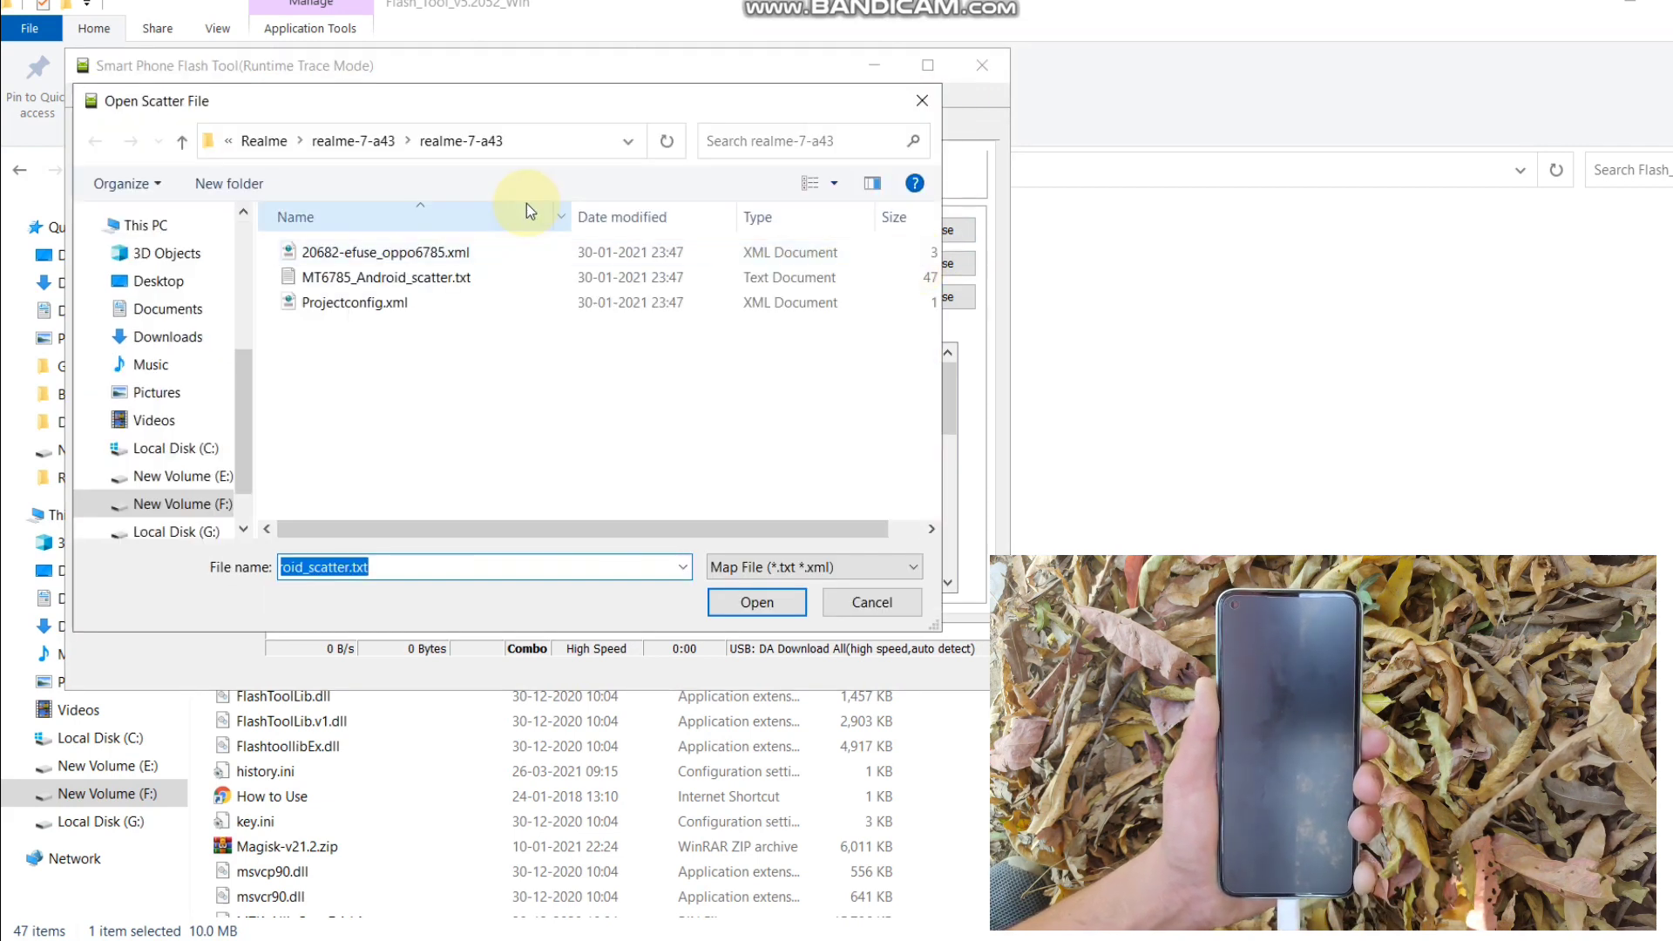
click(182, 142)
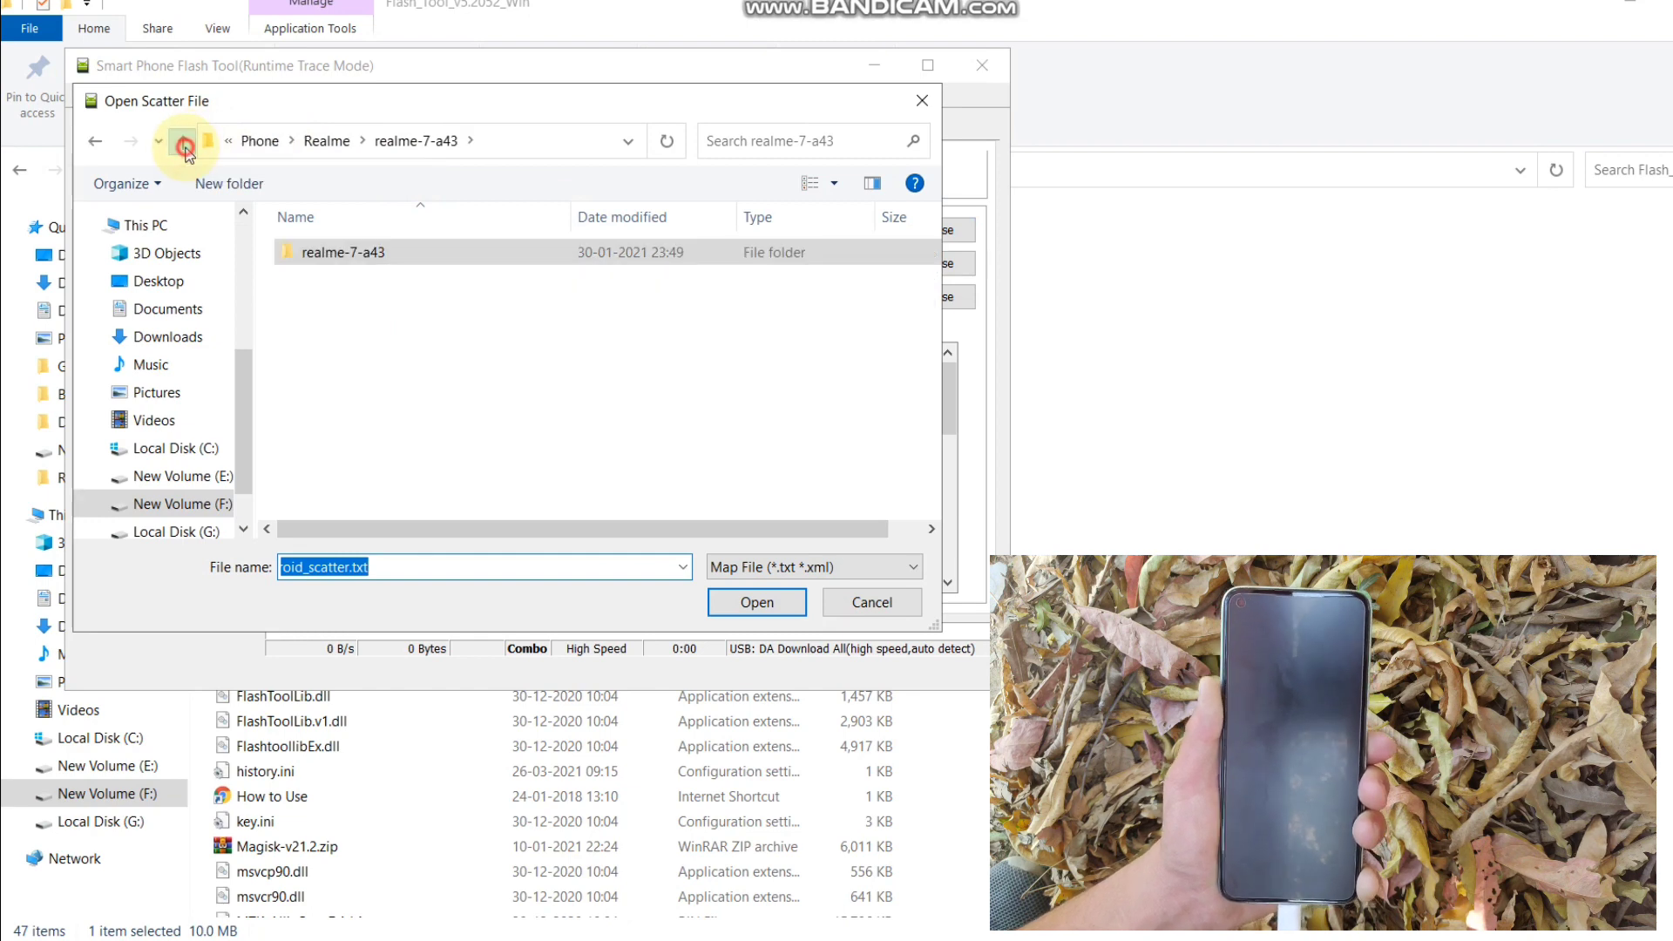
click(182, 142)
double_click(337, 301)
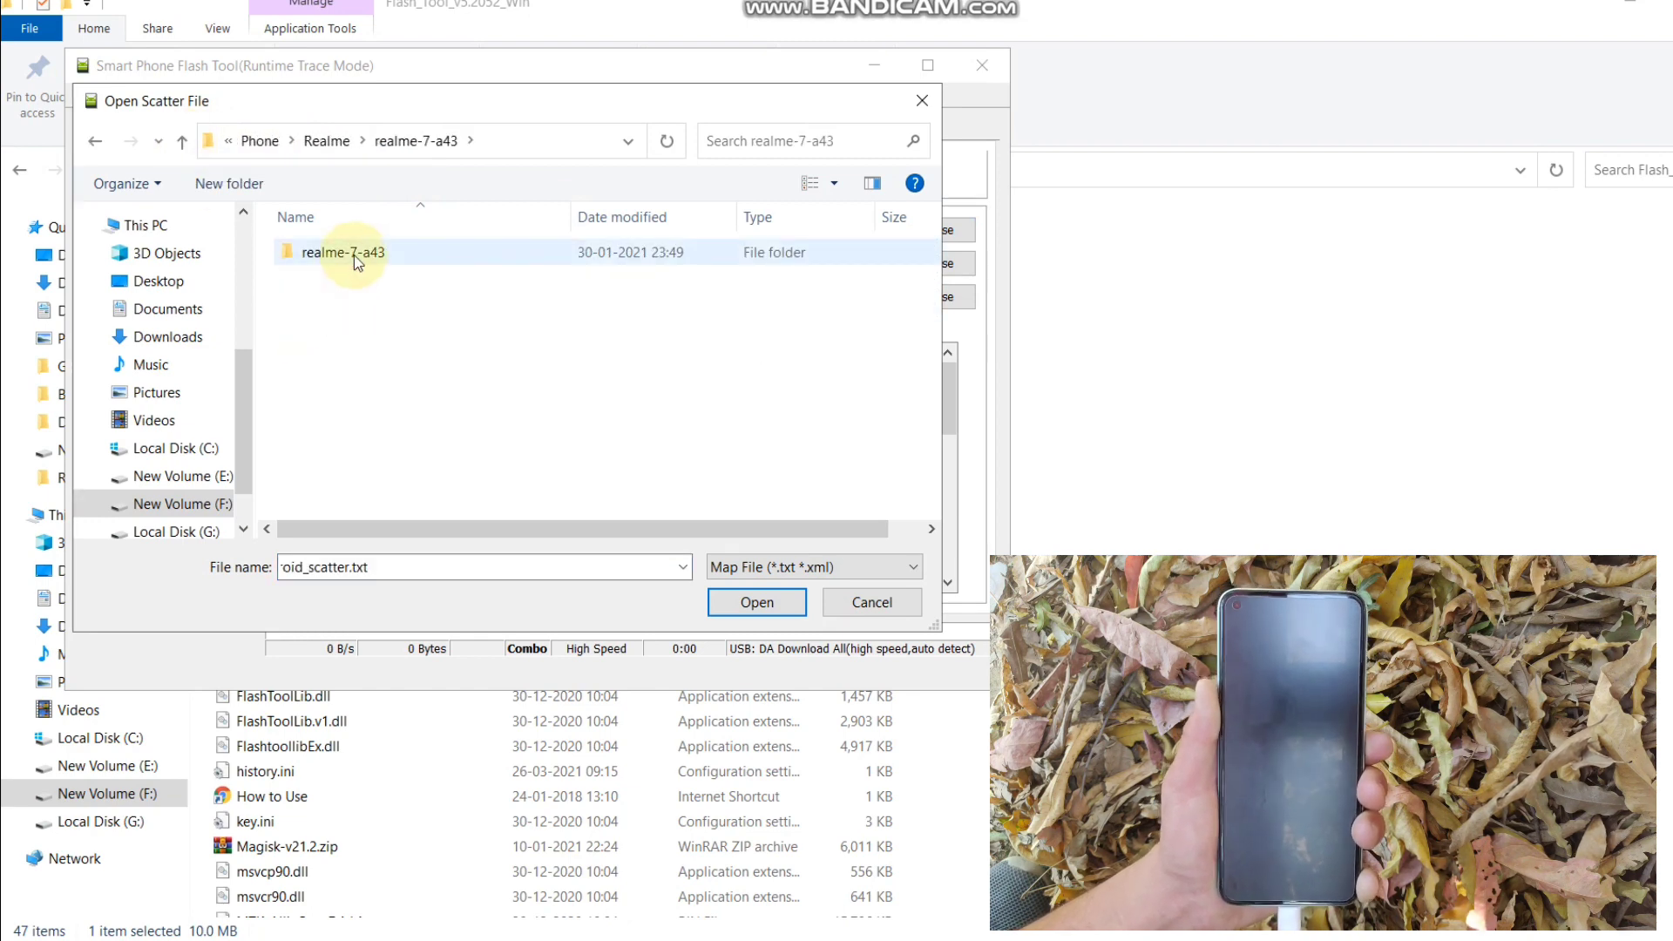
double_click(357, 260)
double_click(362, 280)
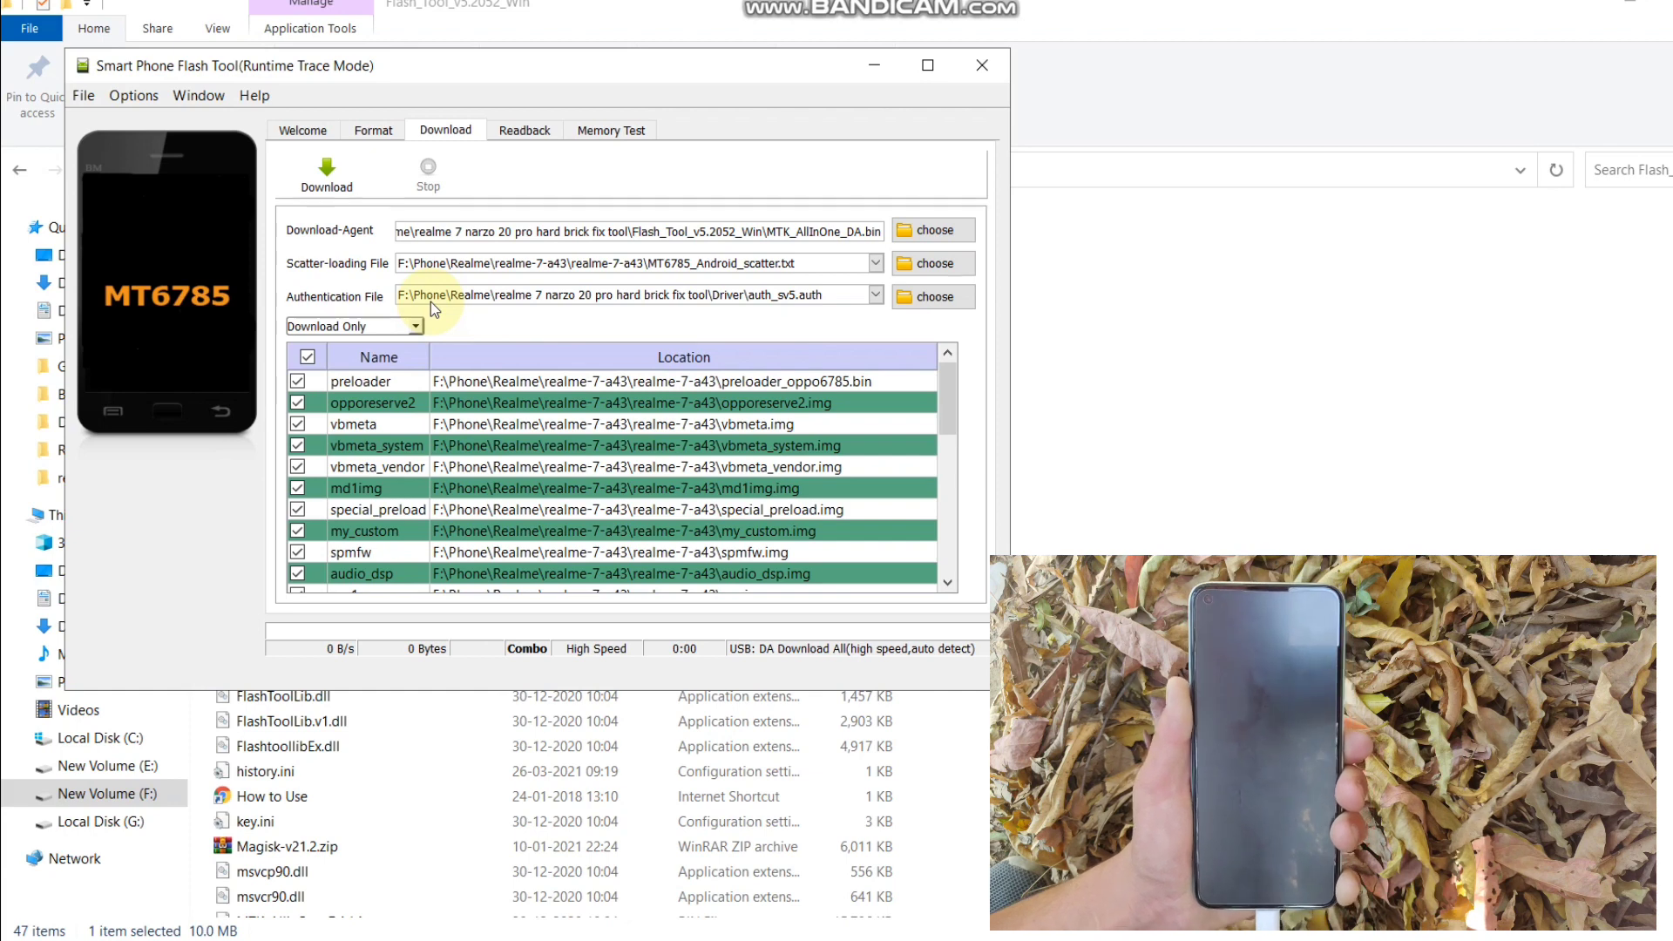
Browse for the authentication file and open the Driver folder
click(908, 294)
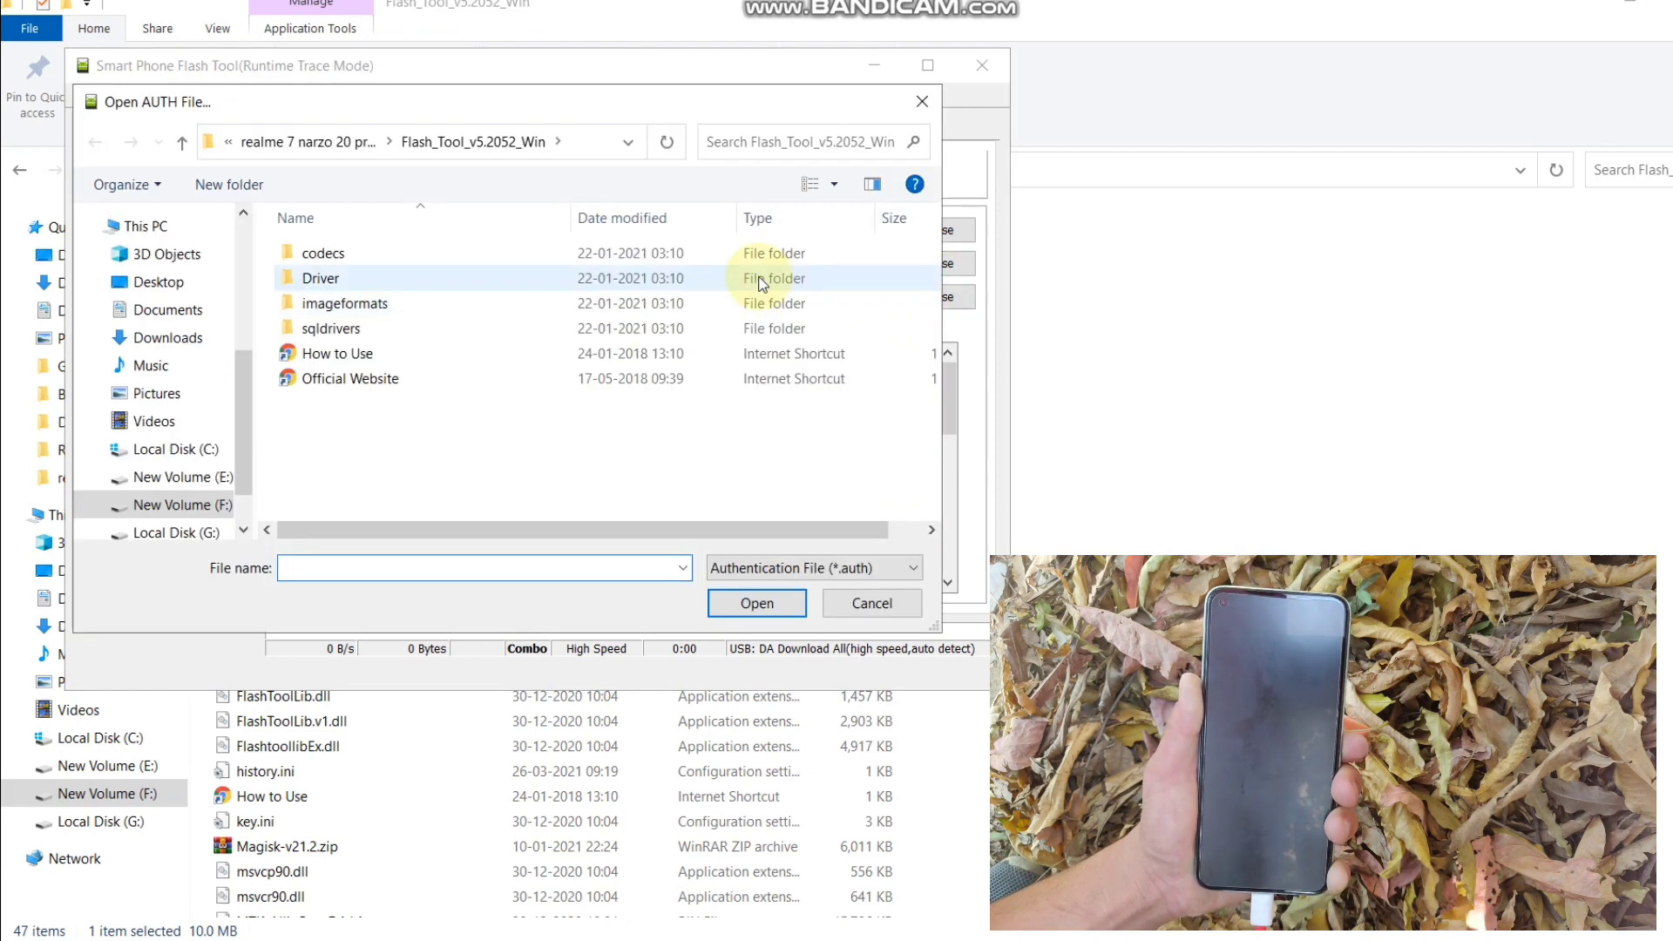
click(182, 143)
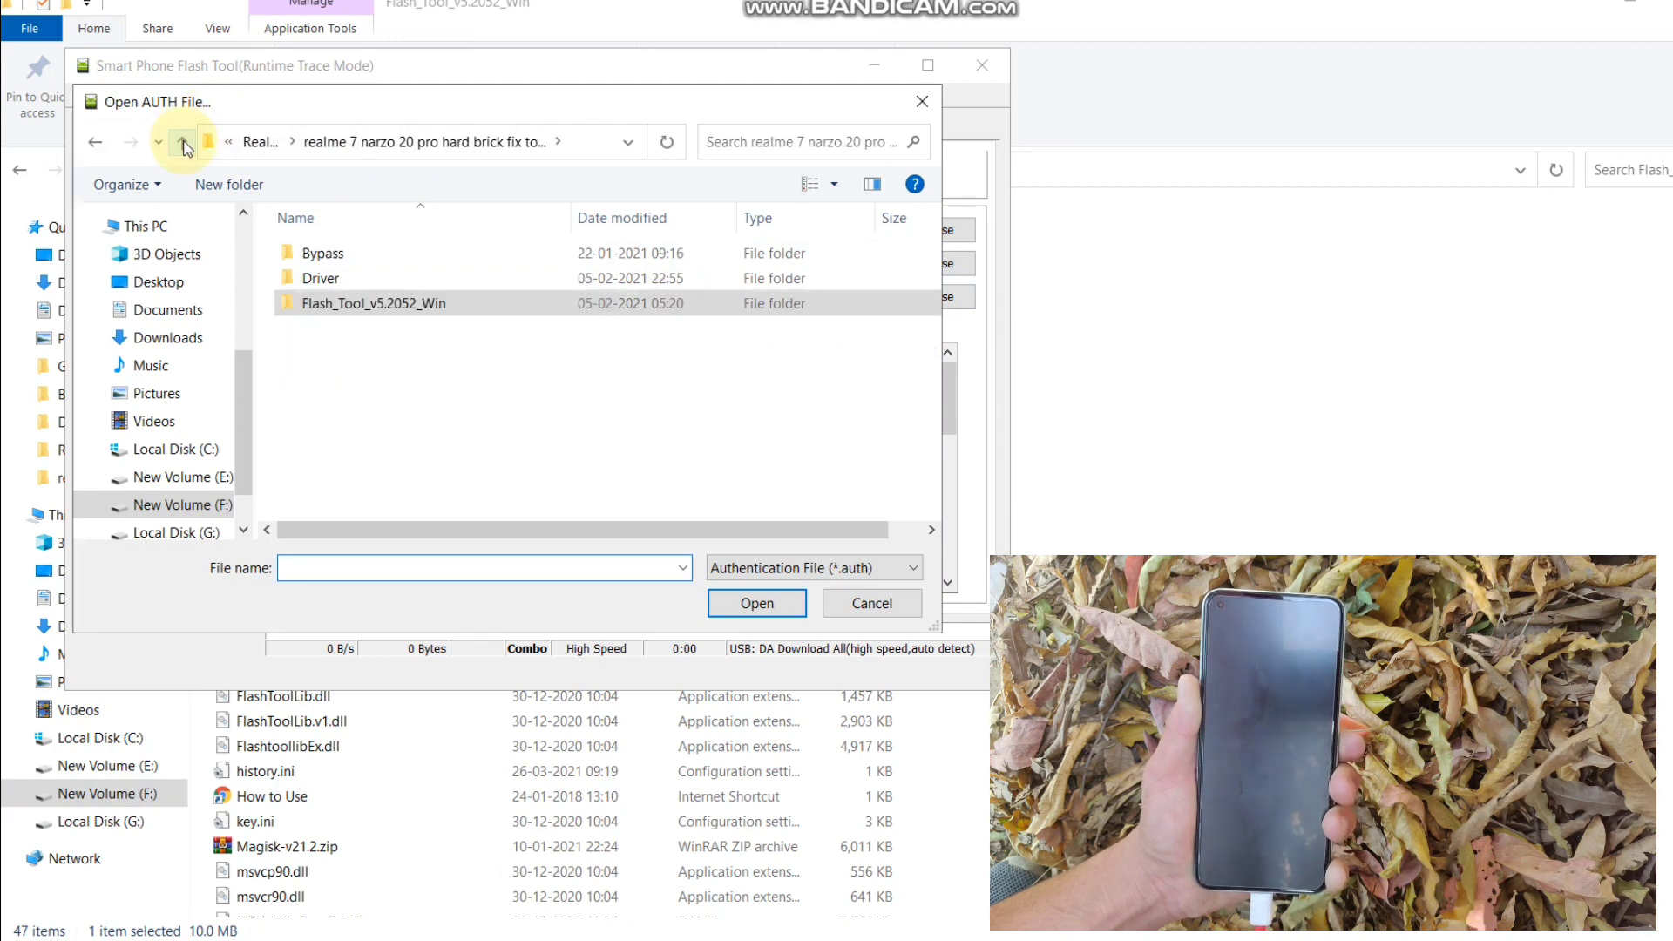
click(321, 277)
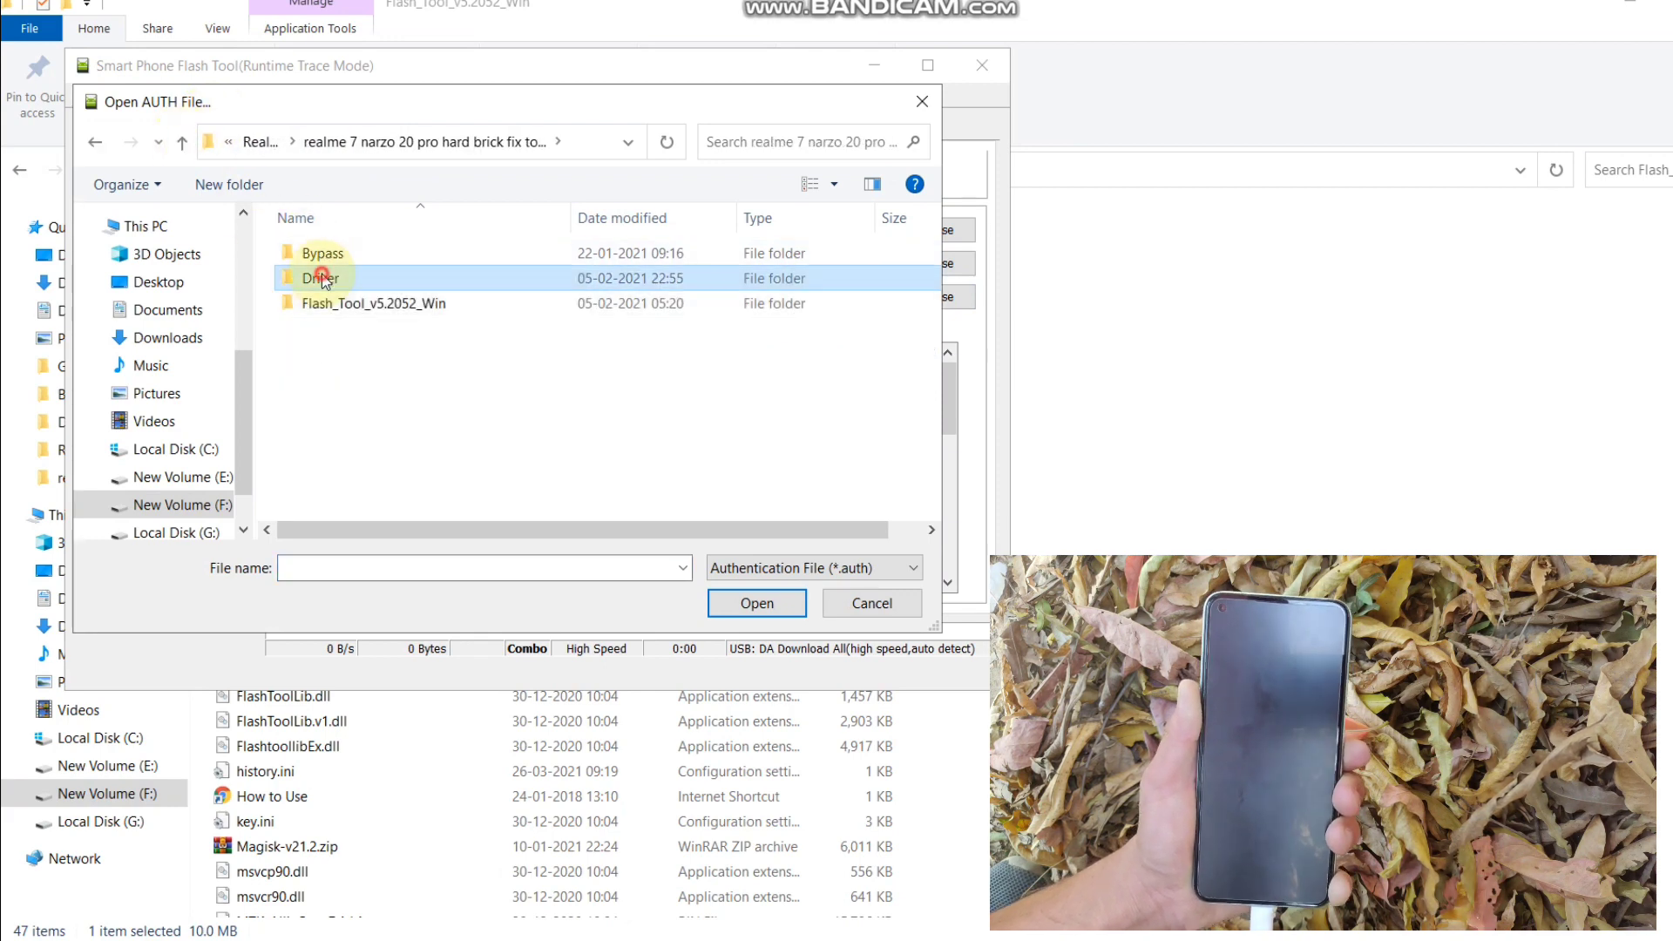
double_click(322, 277)
Load auth_sv5.auth as the authentication file and untick the opporeserve2 partition
double_click(370, 253)
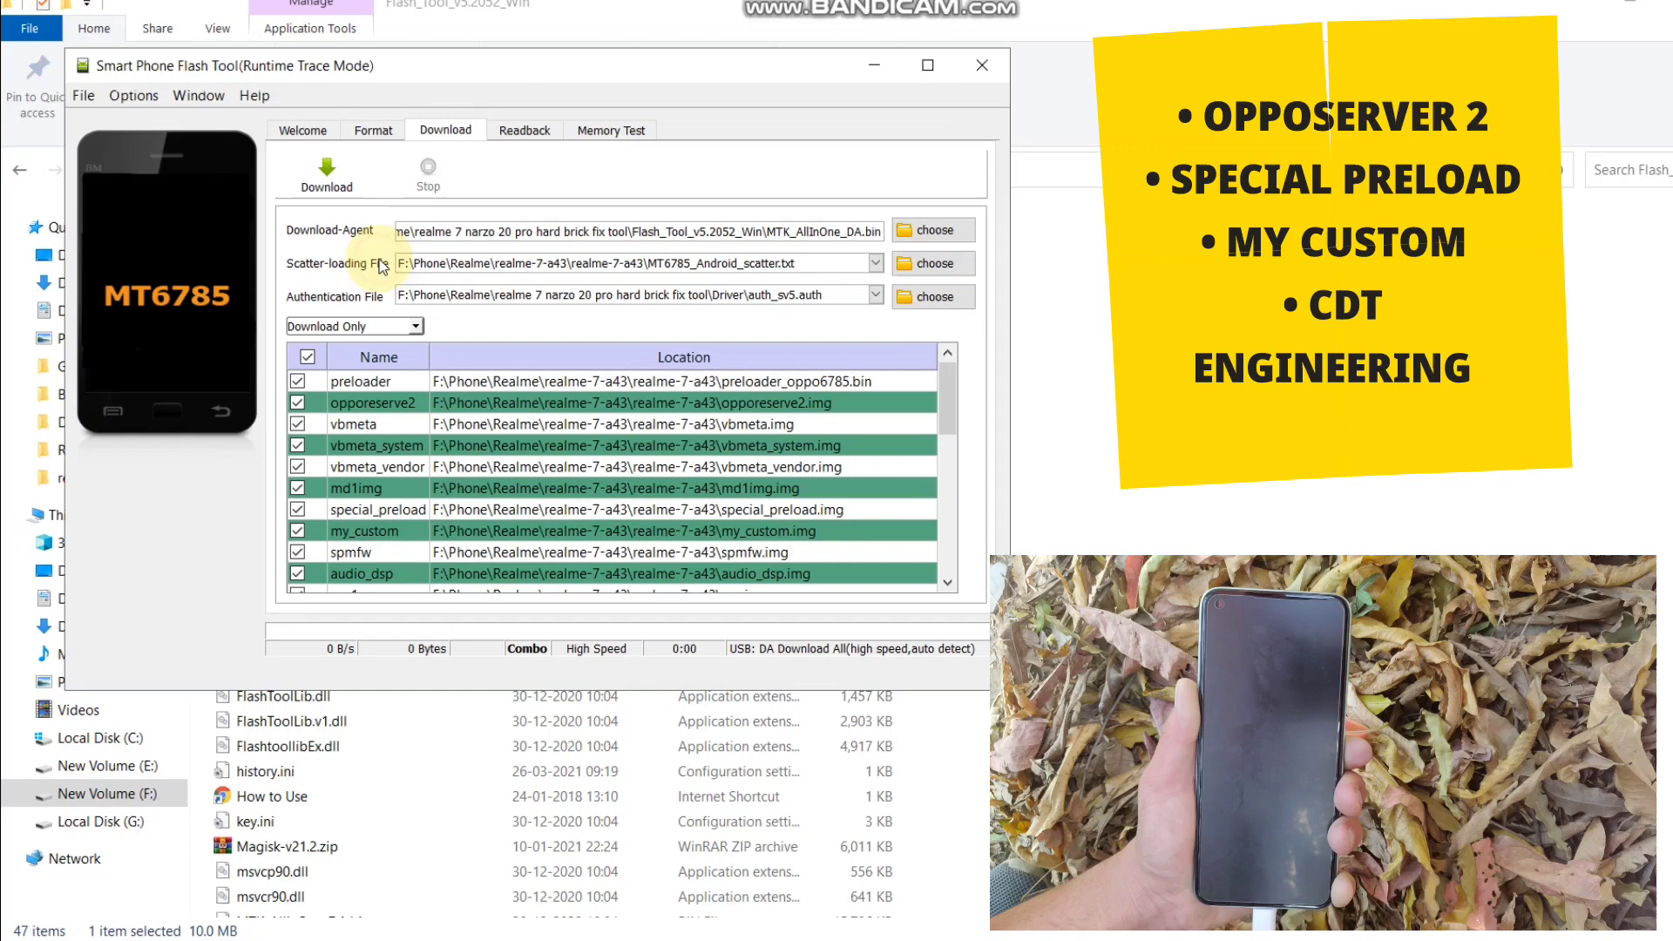
click(294, 410)
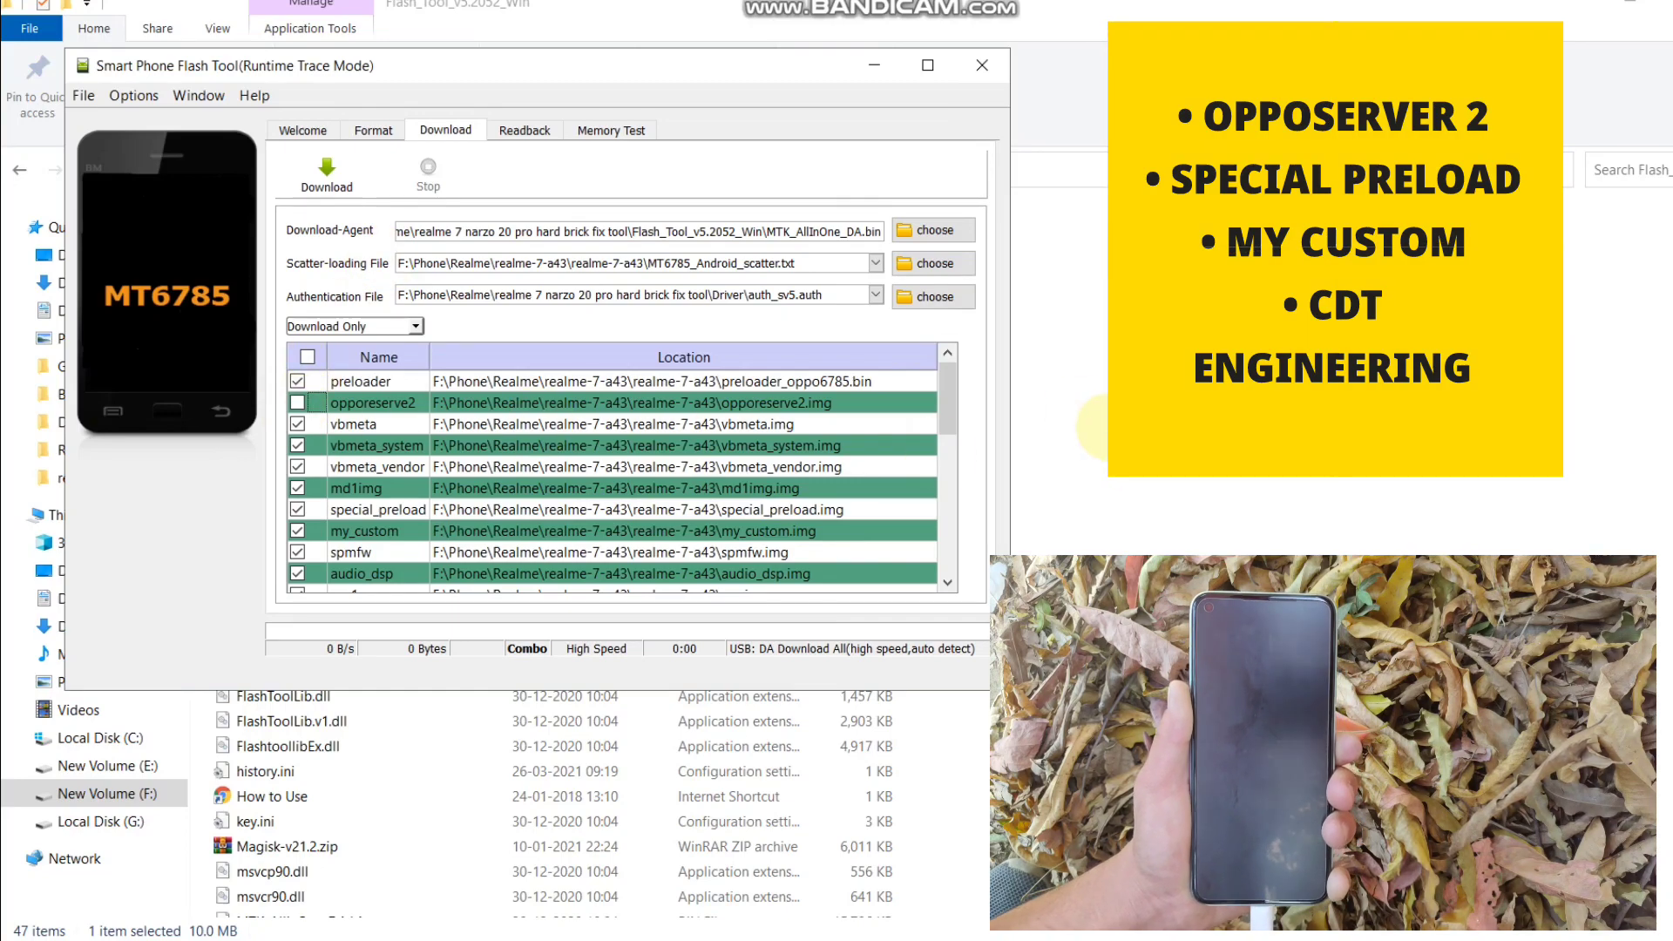
drag(943, 396, 944, 415)
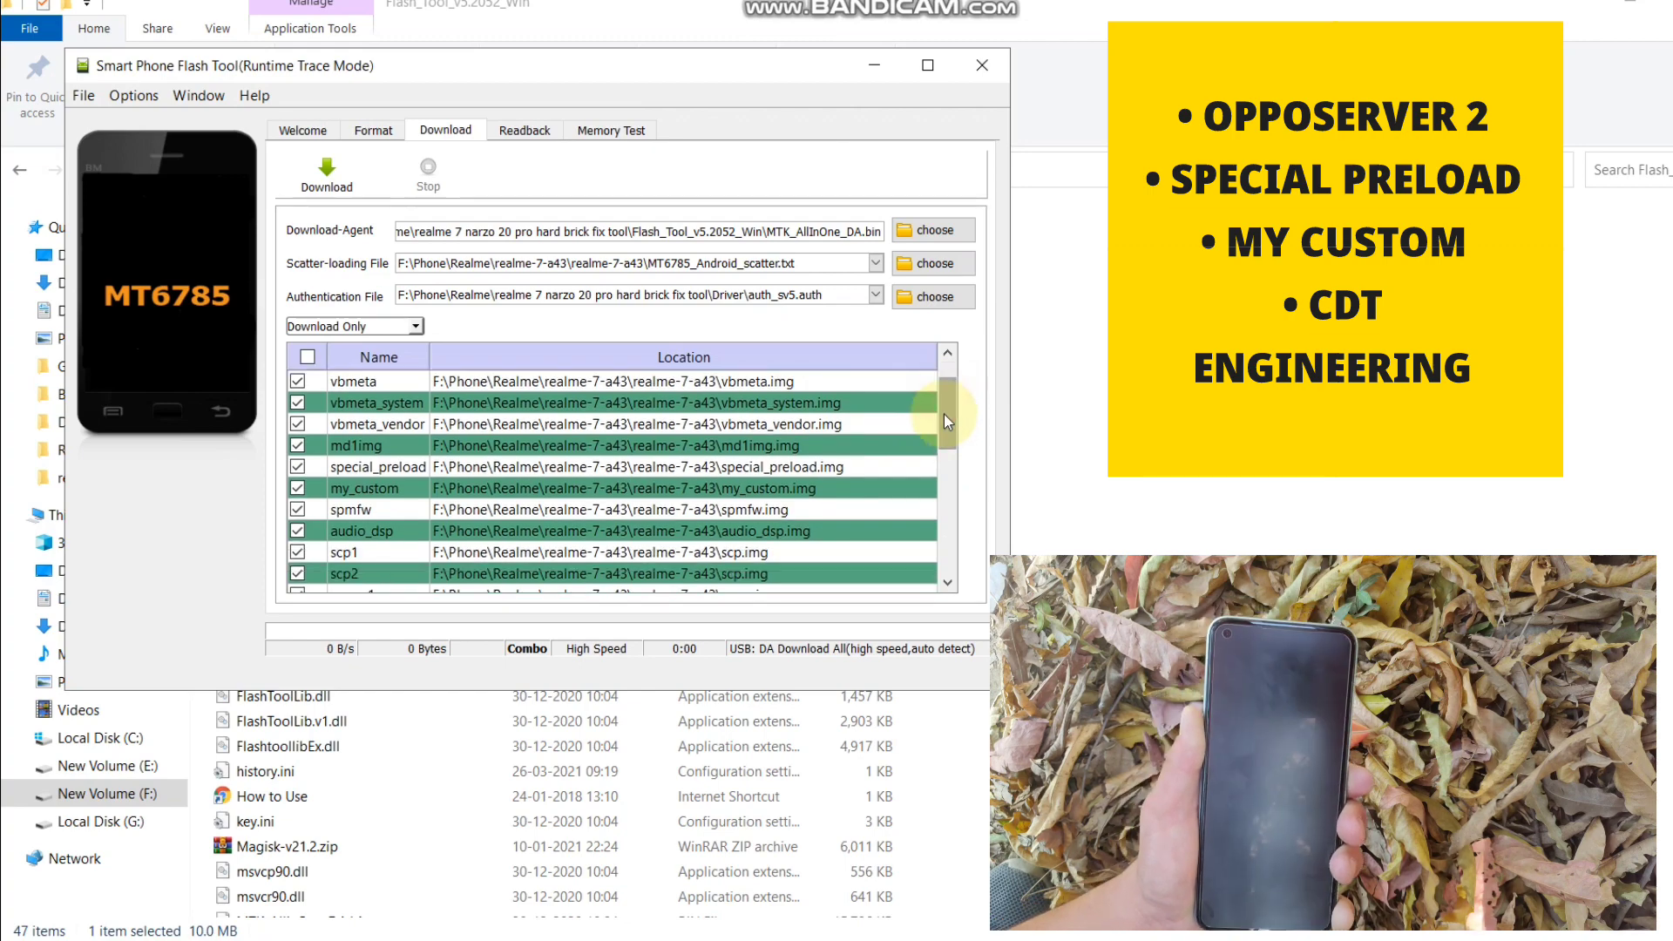
Maximize the window and untick special_preload, my_custom and cdt_engineering
click(929, 66)
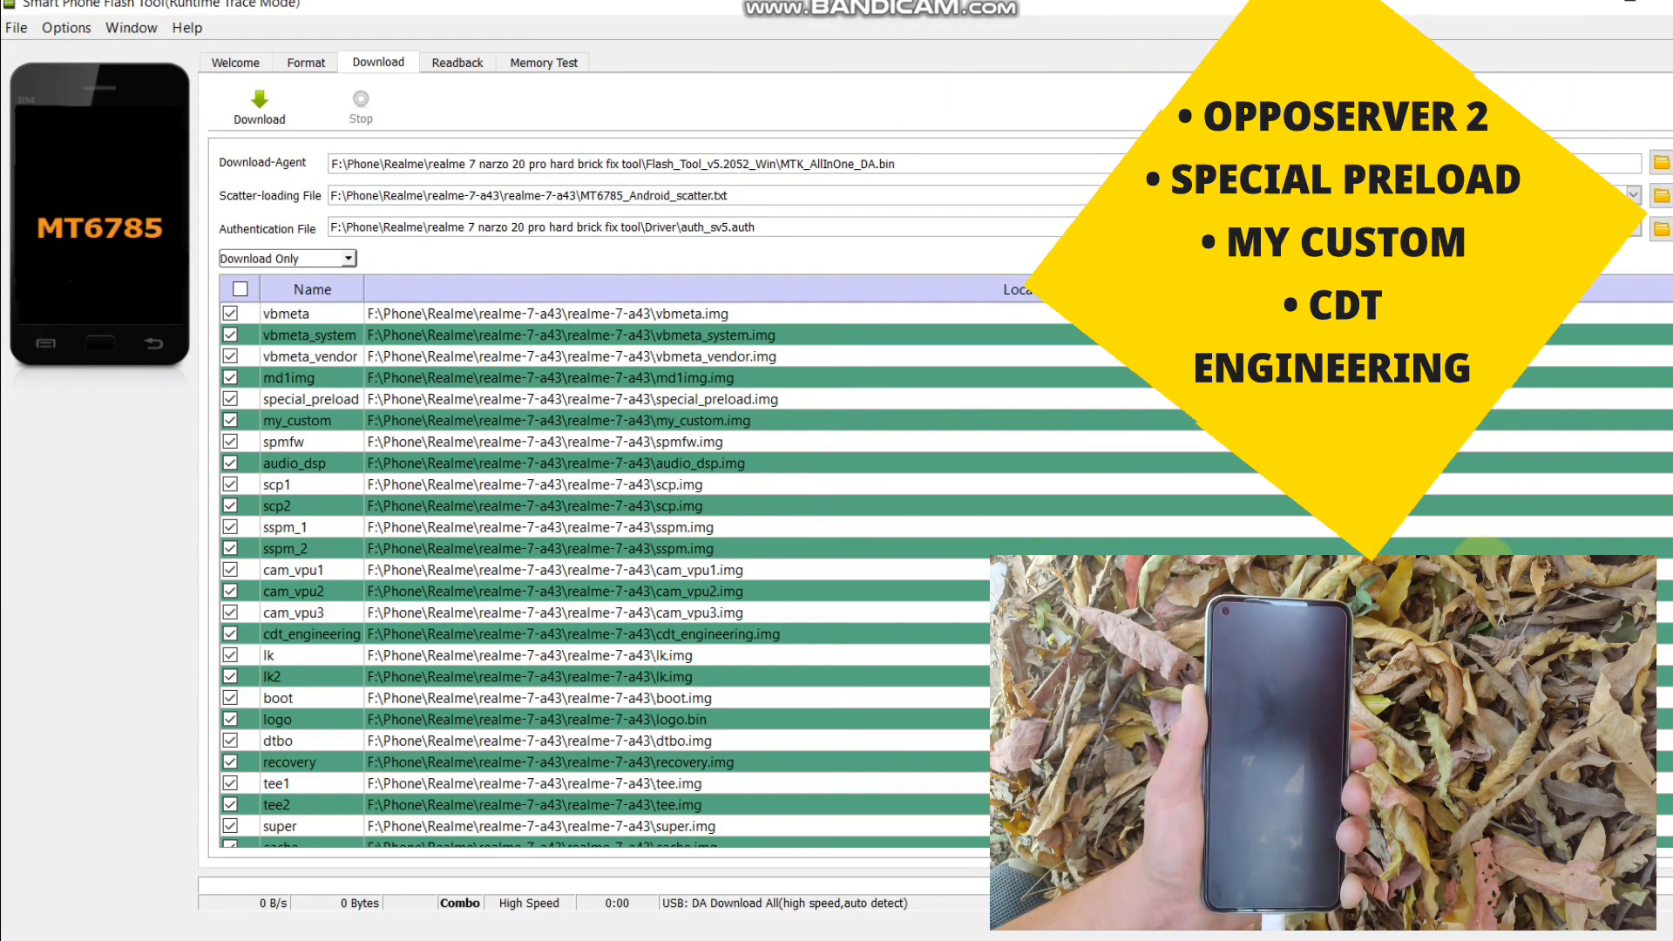
scroll(601, 575, down, 1)
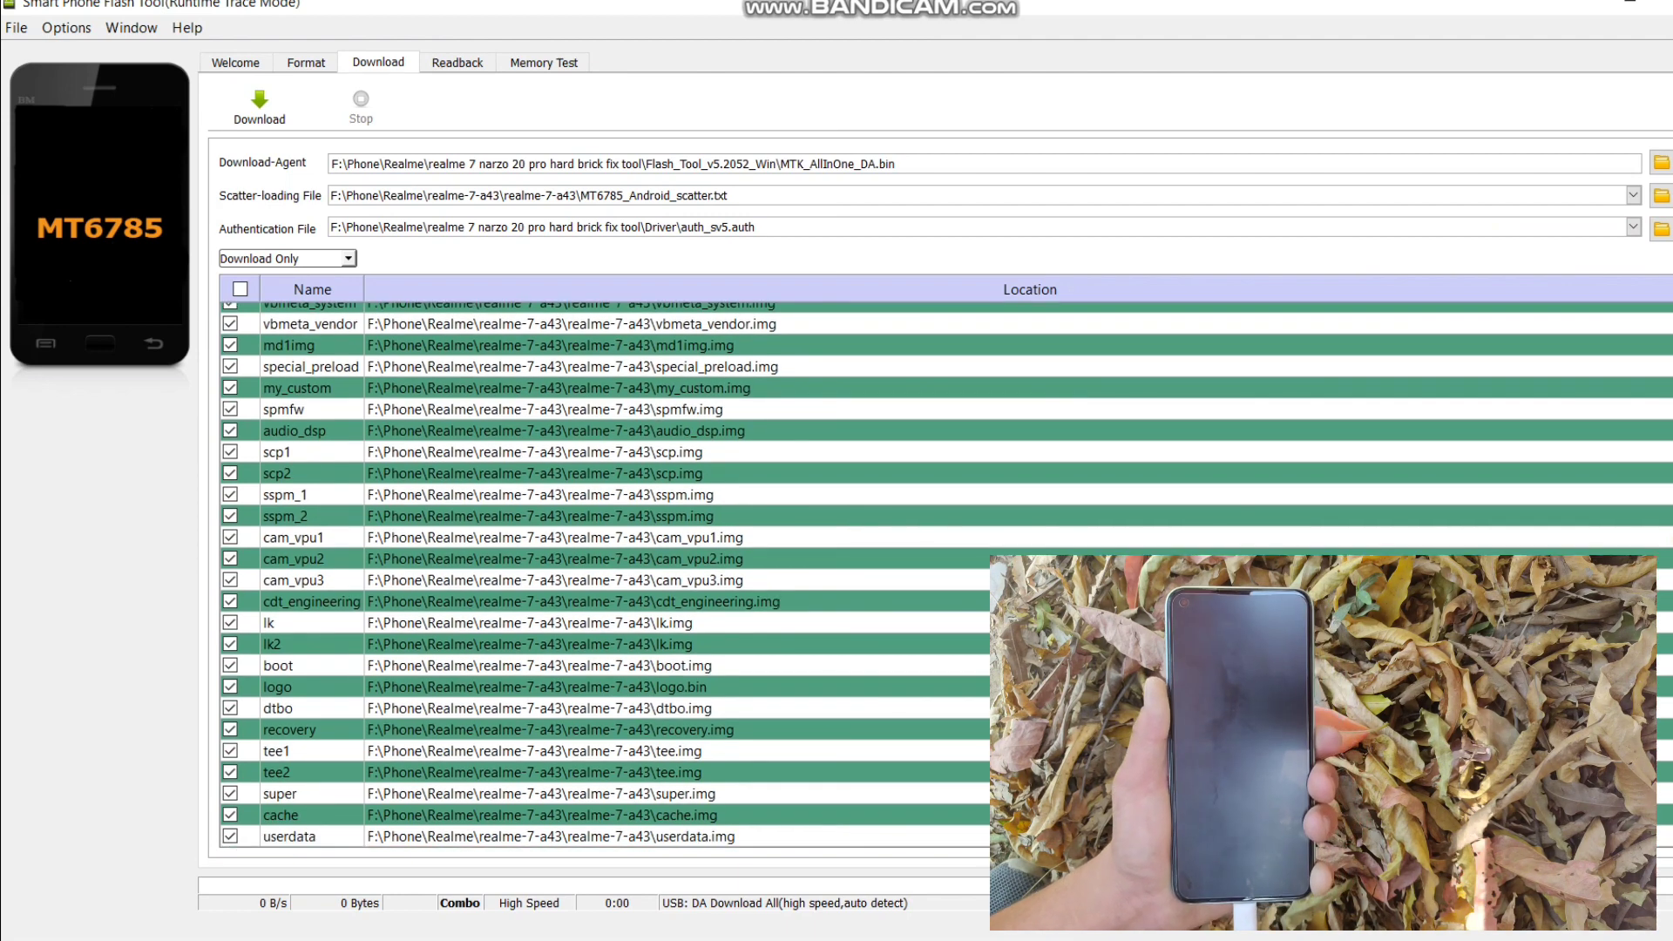
scroll(223, 422, up, 3)
click(230, 443)
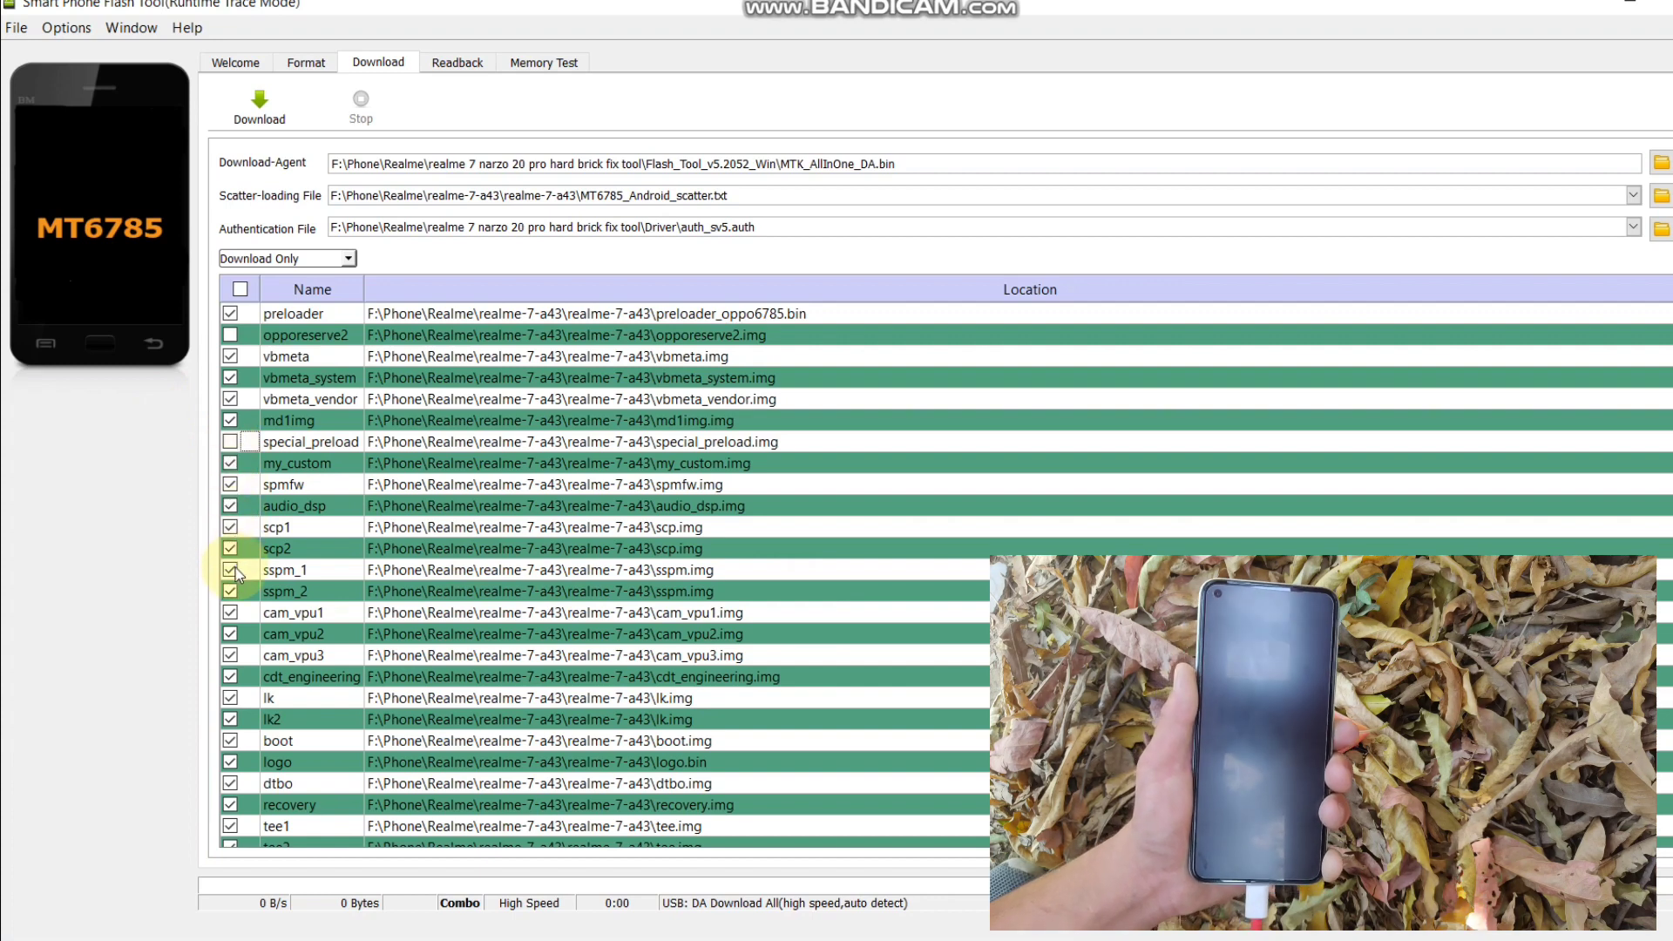
click(230, 462)
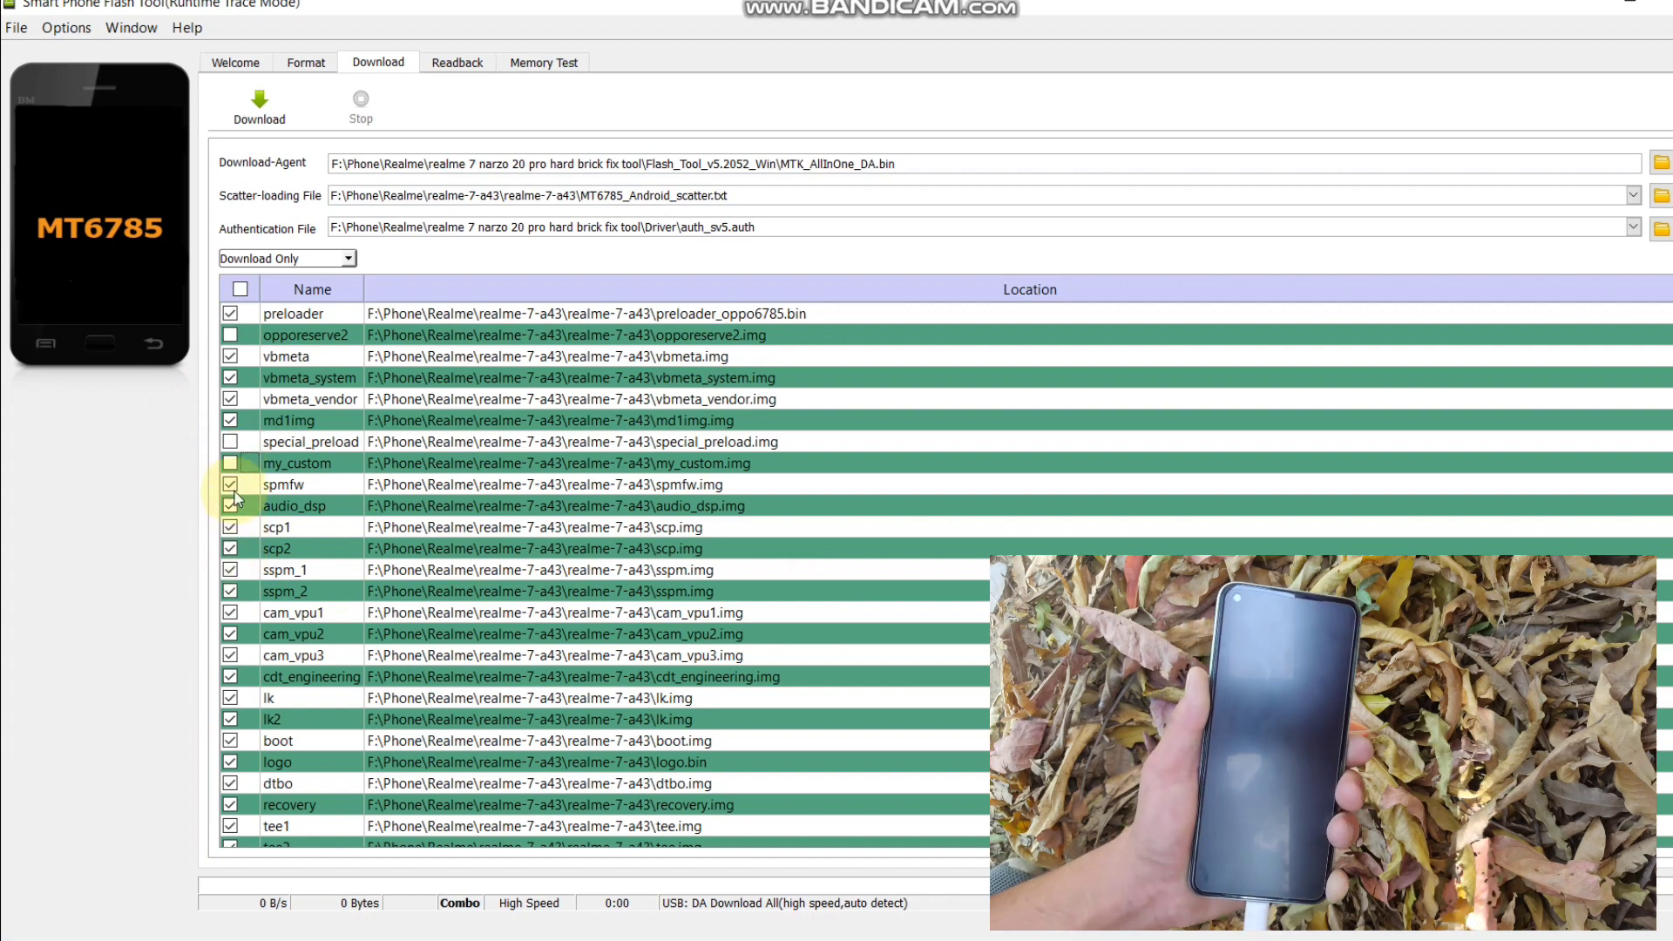
click(230, 677)
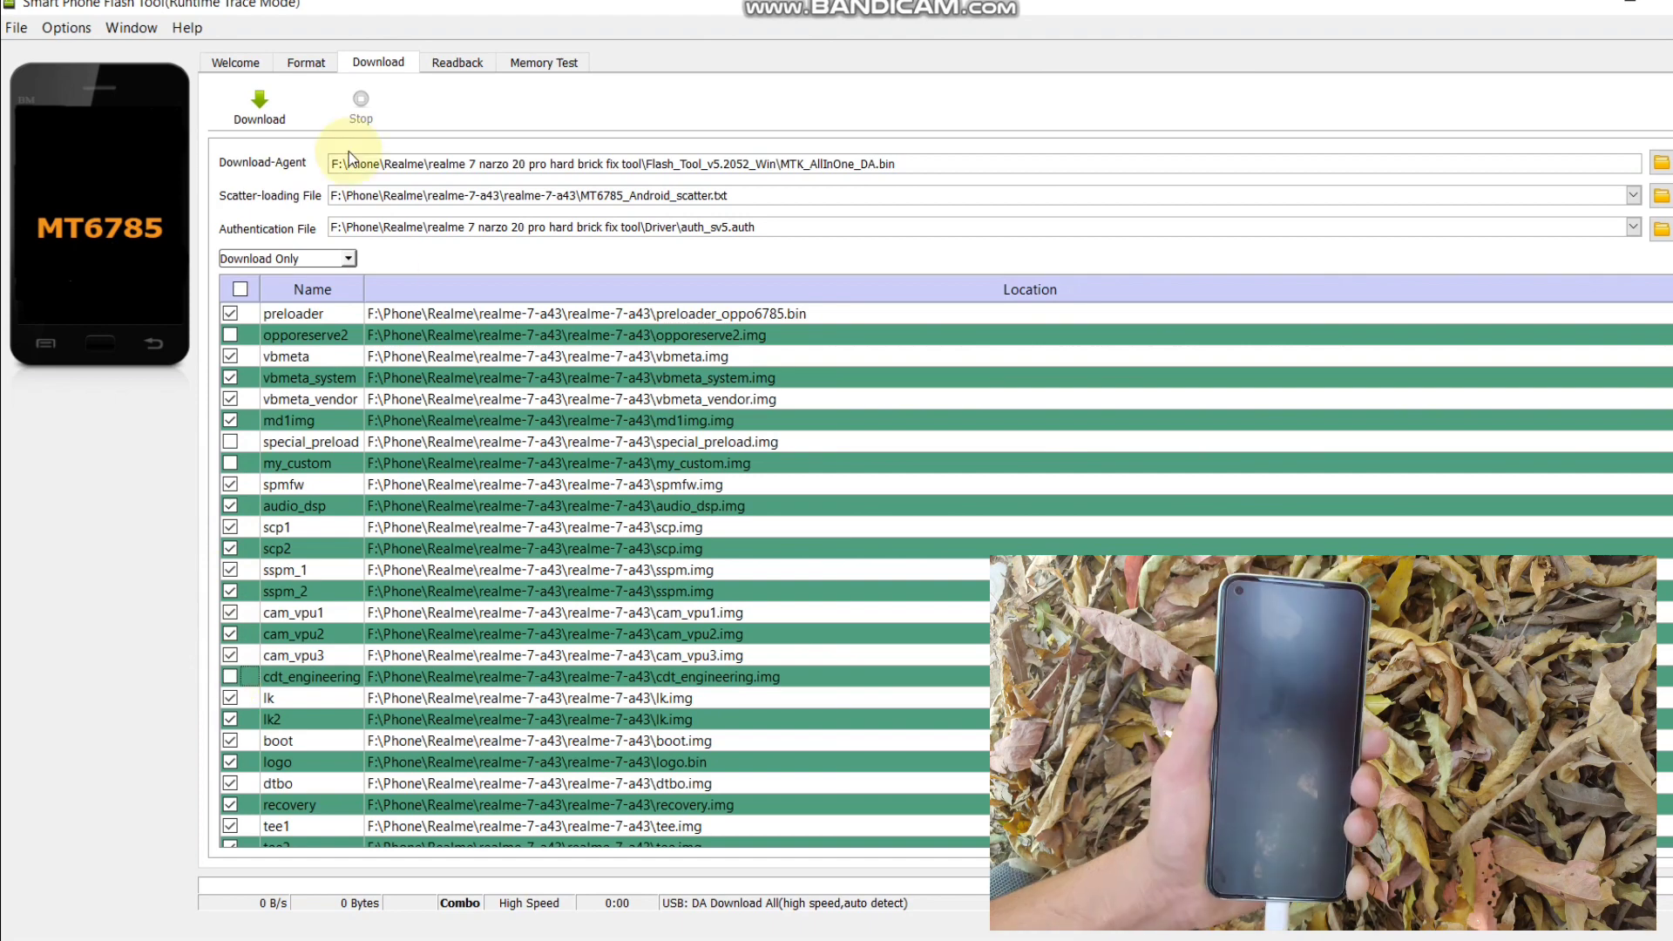
Start the firmware download to the phone, enlarging the window while it flashes to 99%
click(265, 120)
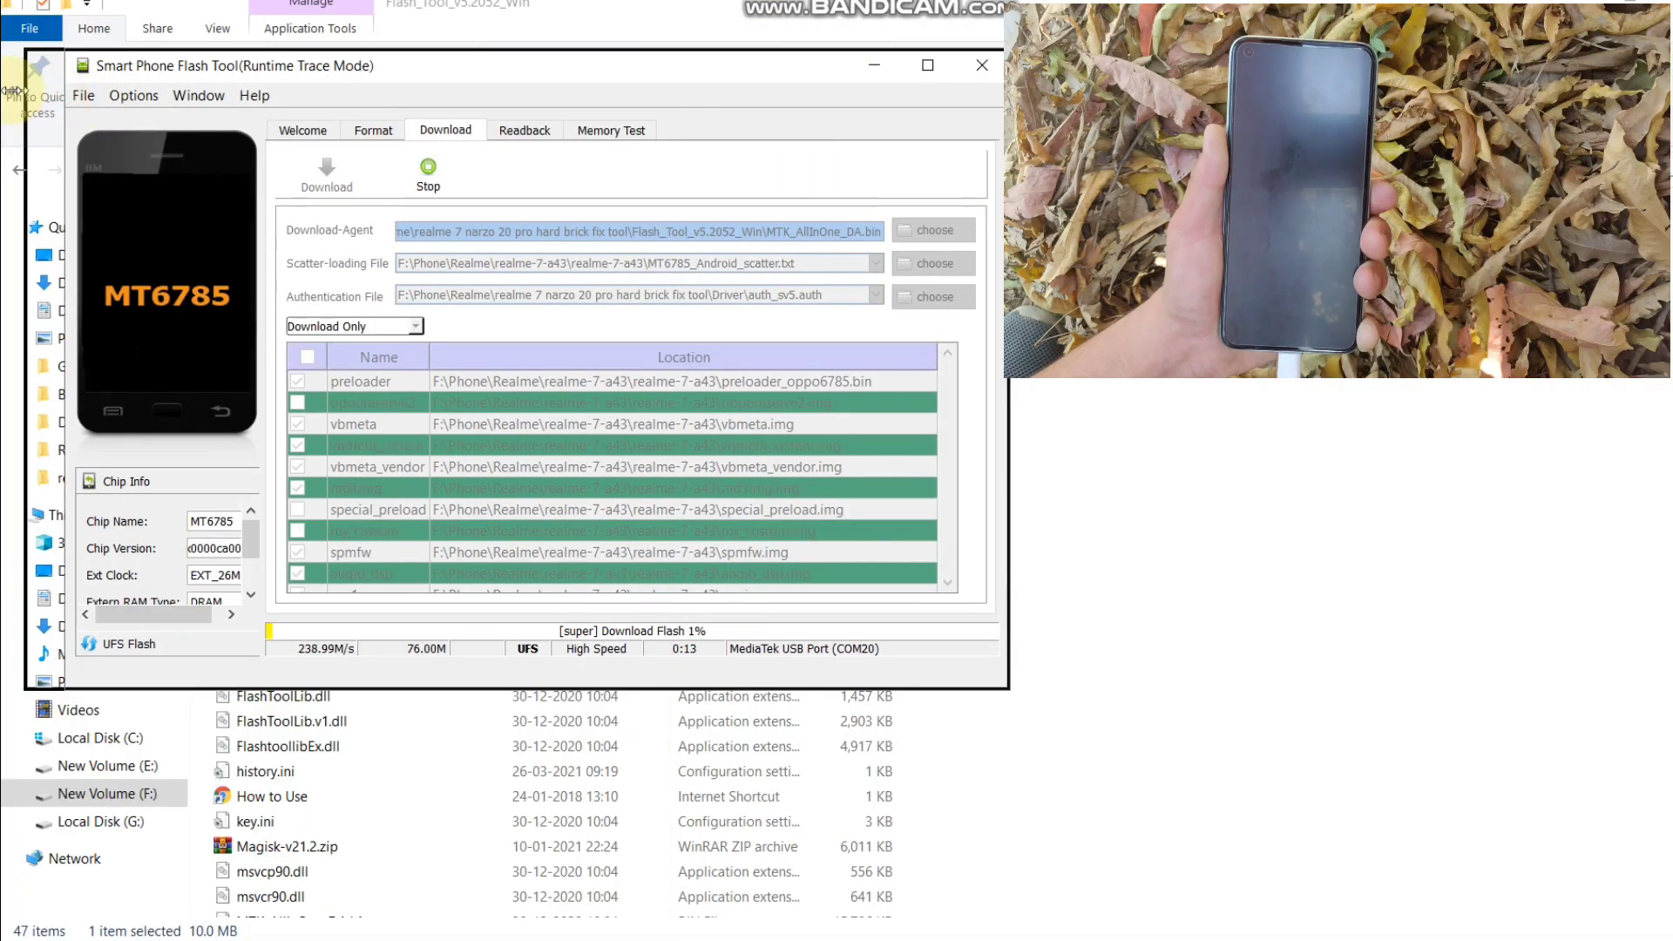
drag(57, 91, 0, 90)
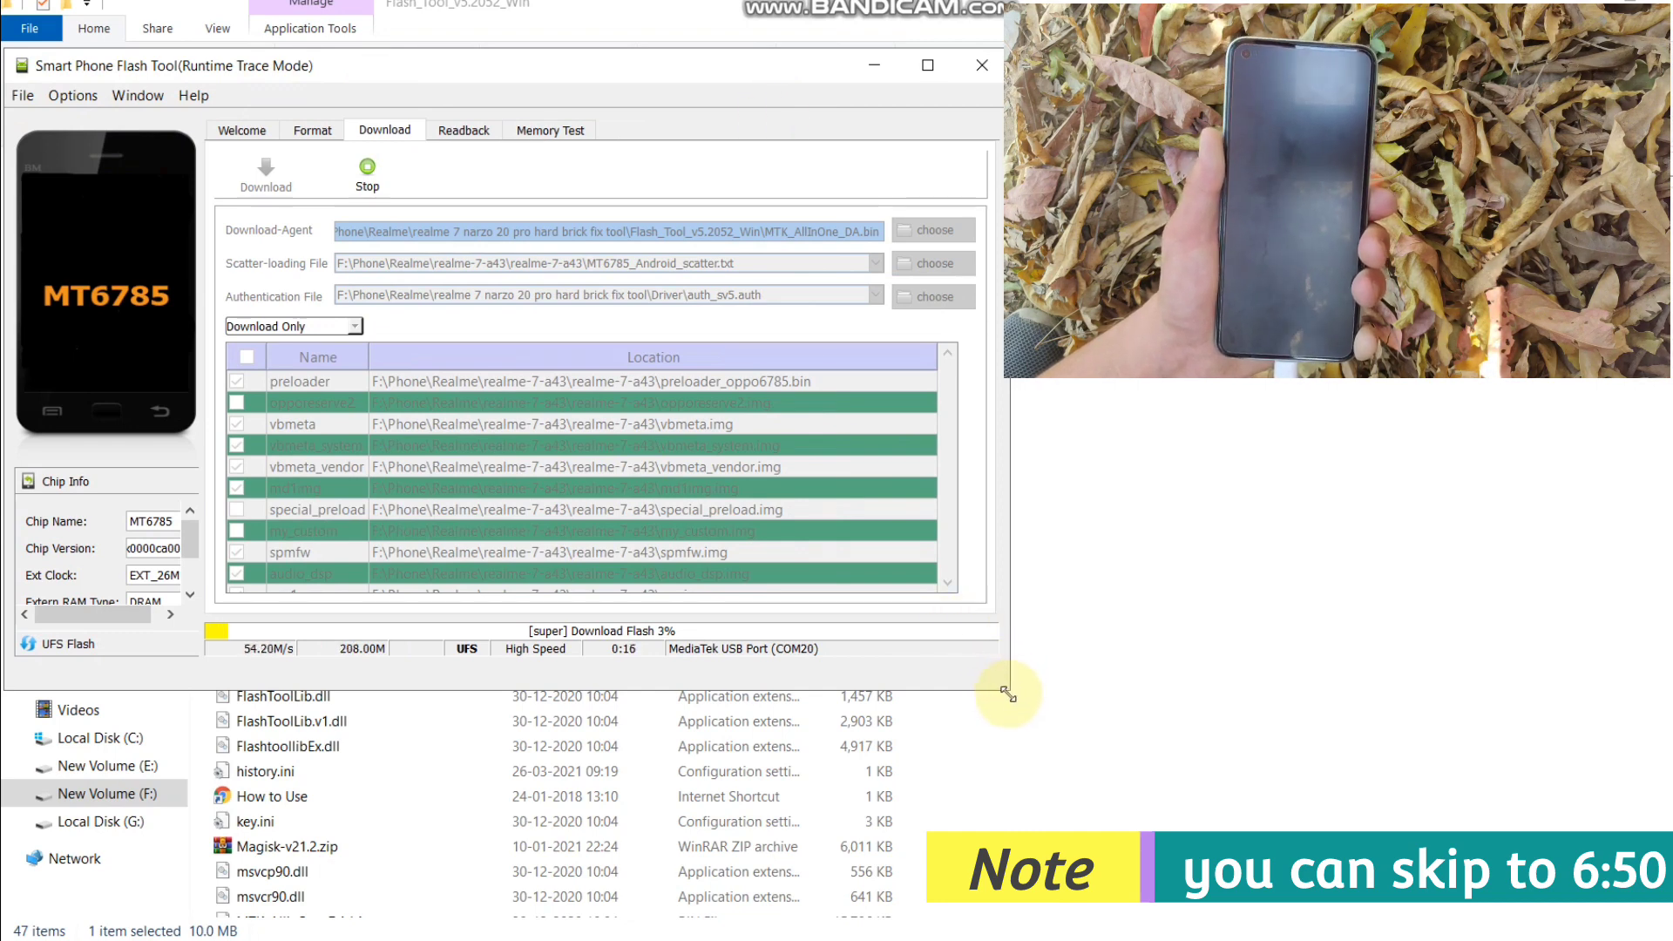
drag(1008, 693, 1148, 932)
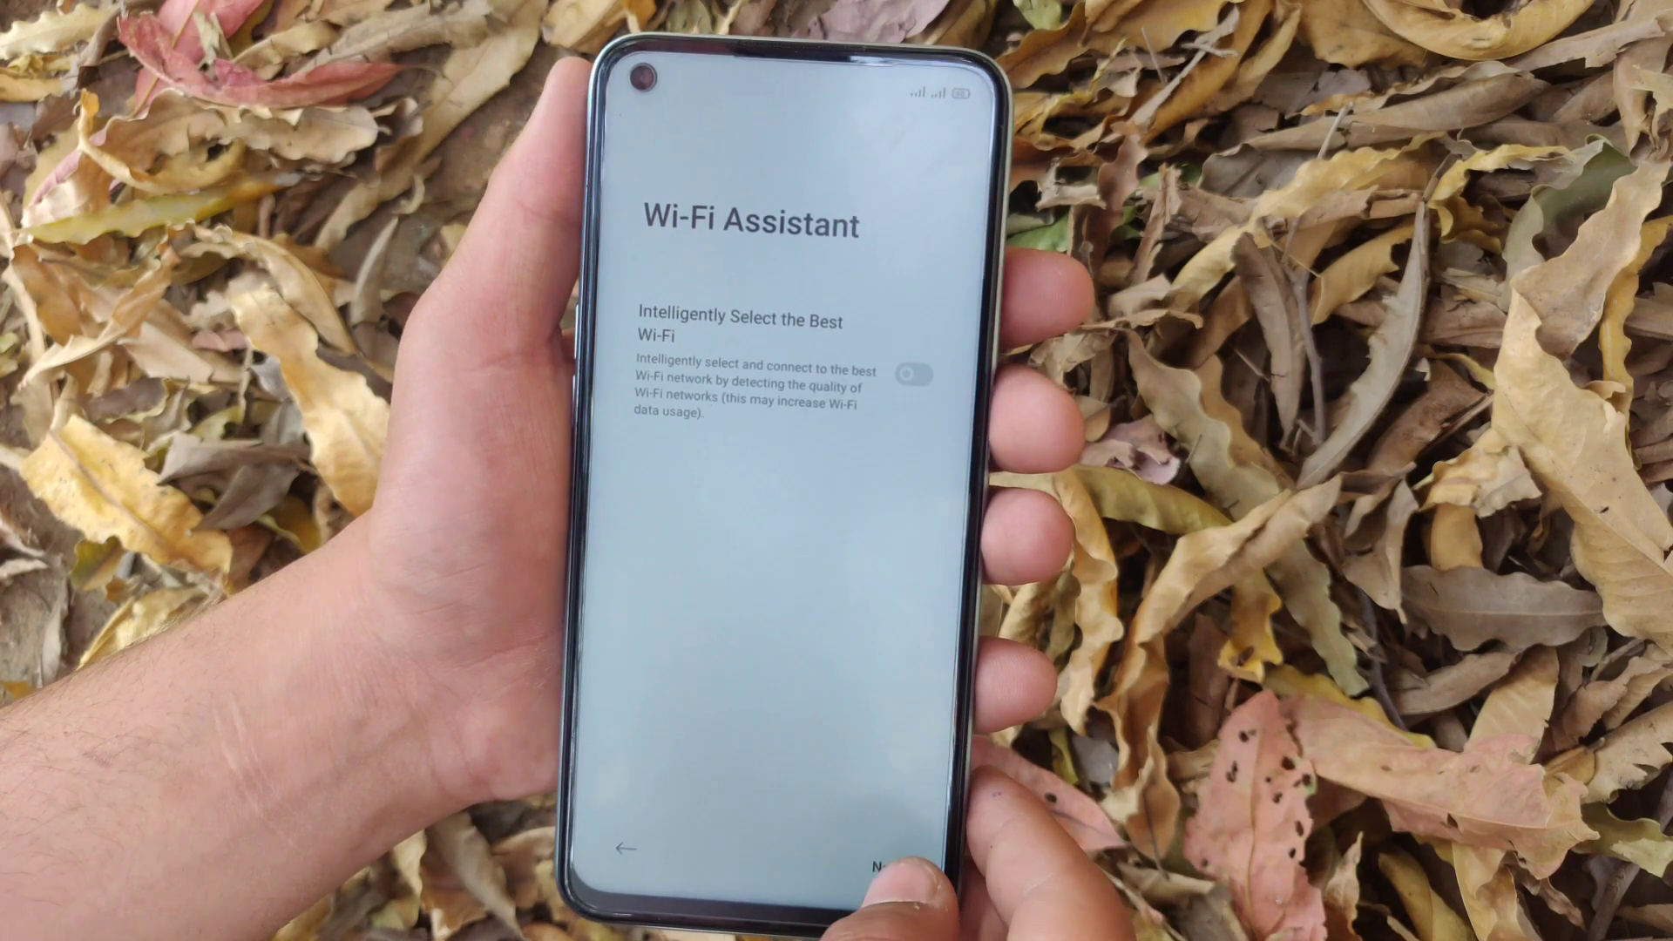
Pass Wi-Fi Assistant, choose Later for the lock screen password, then pass Recommended and Import Data
click(889, 865)
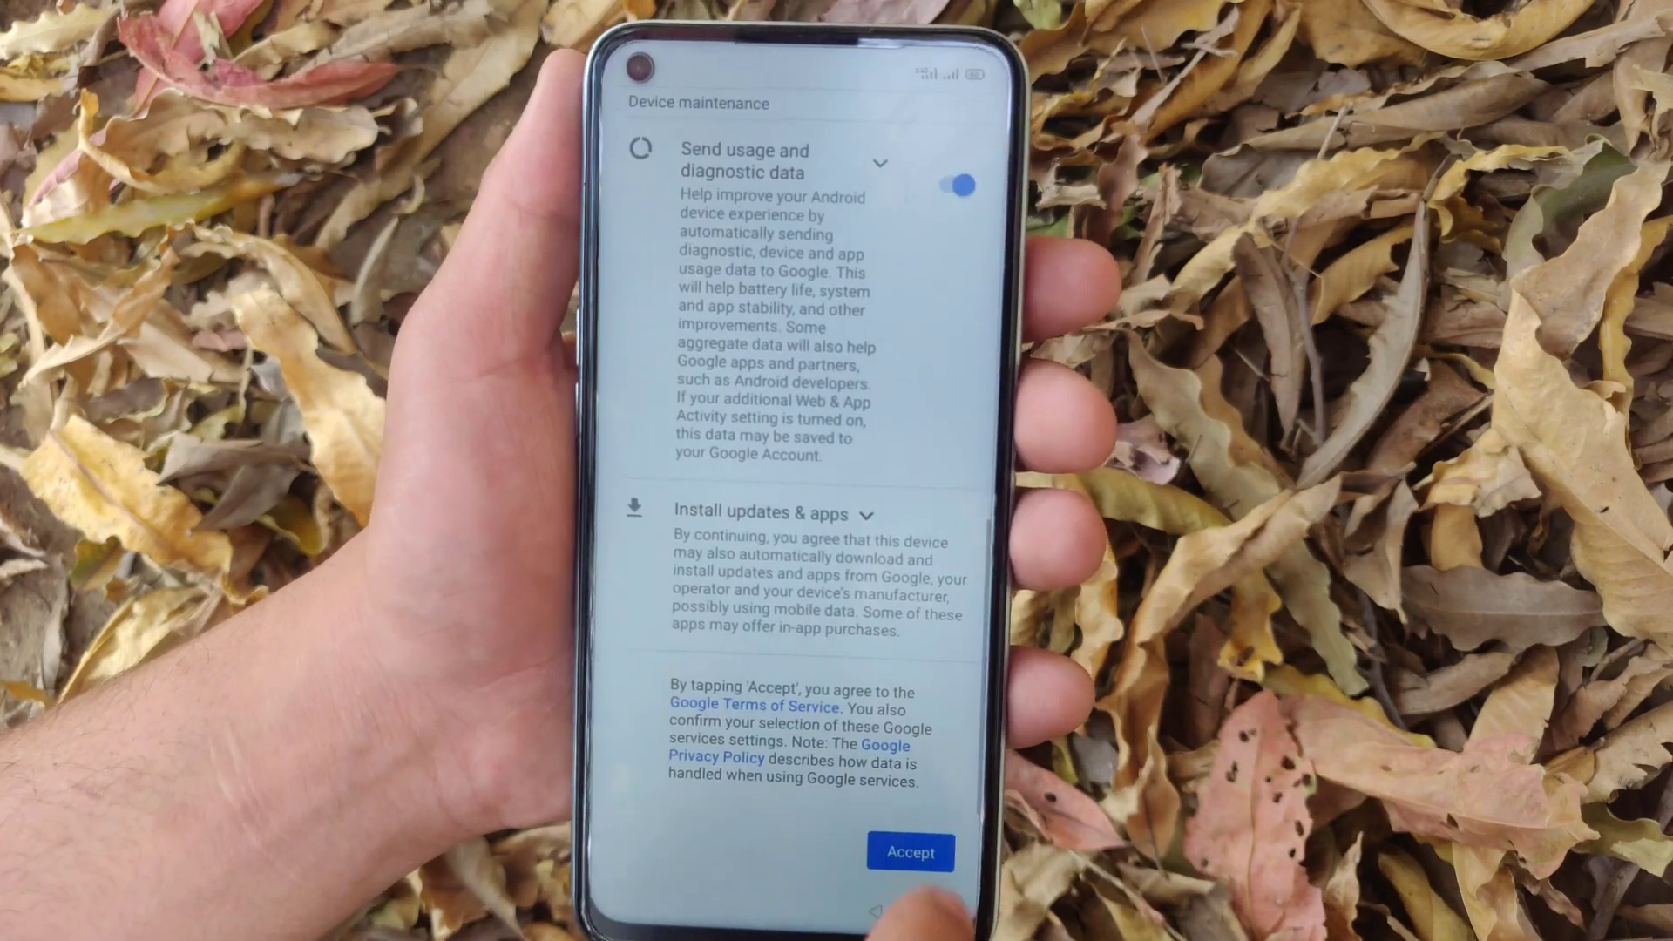
click(915, 832)
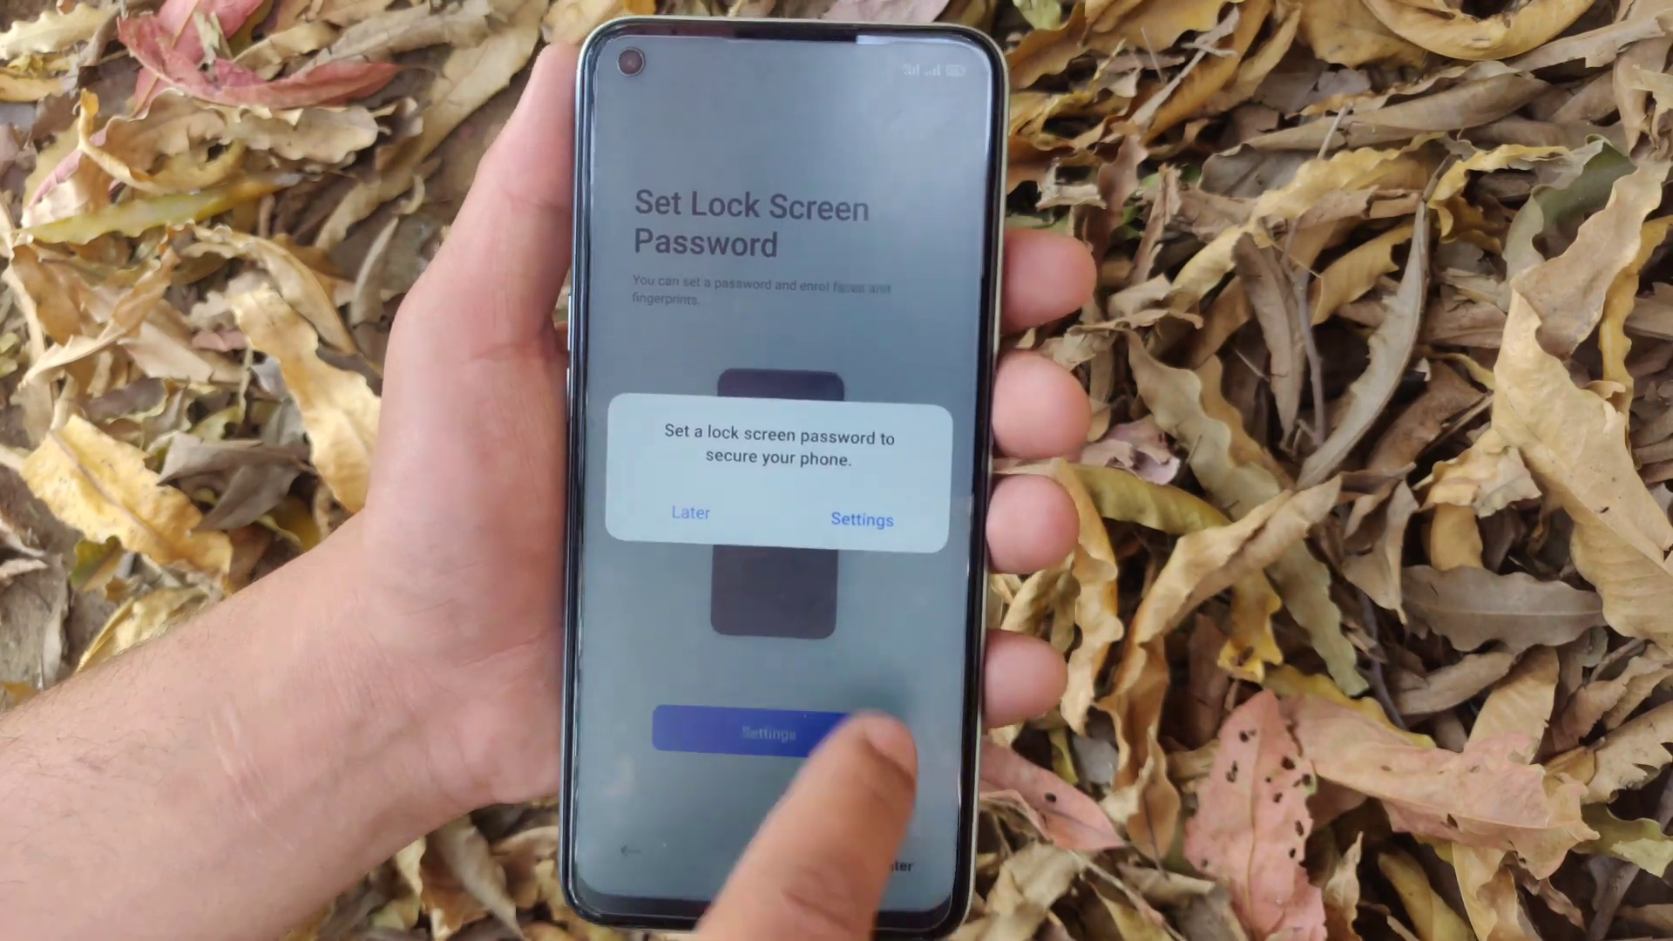
click(690, 522)
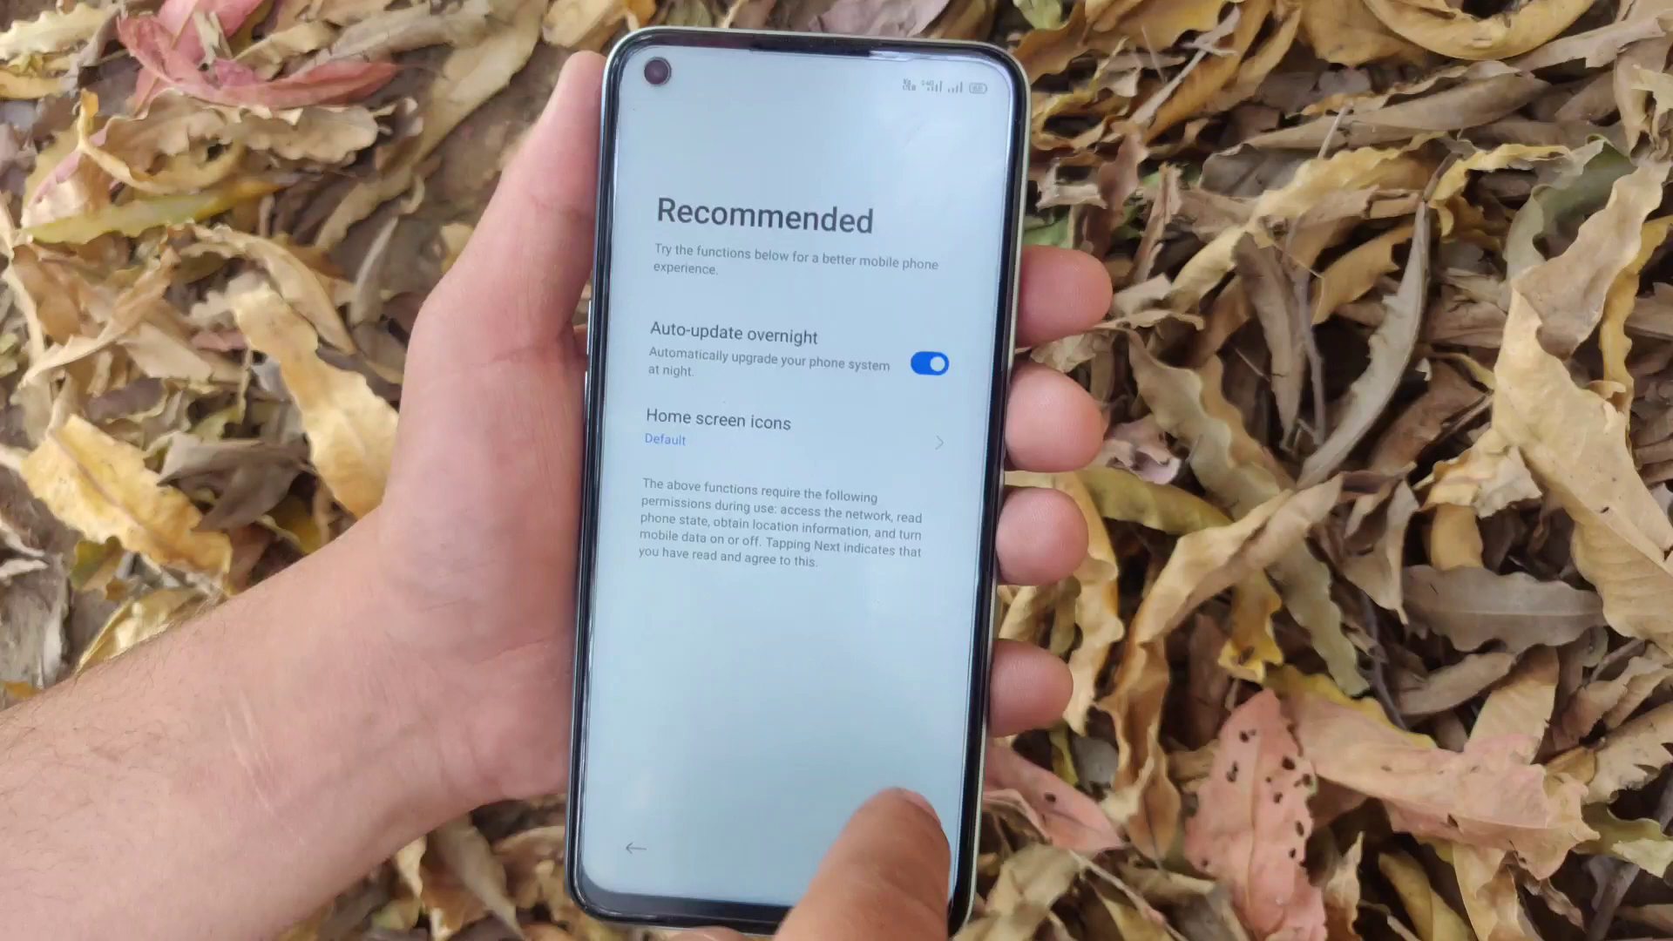
click(906, 862)
click(902, 858)
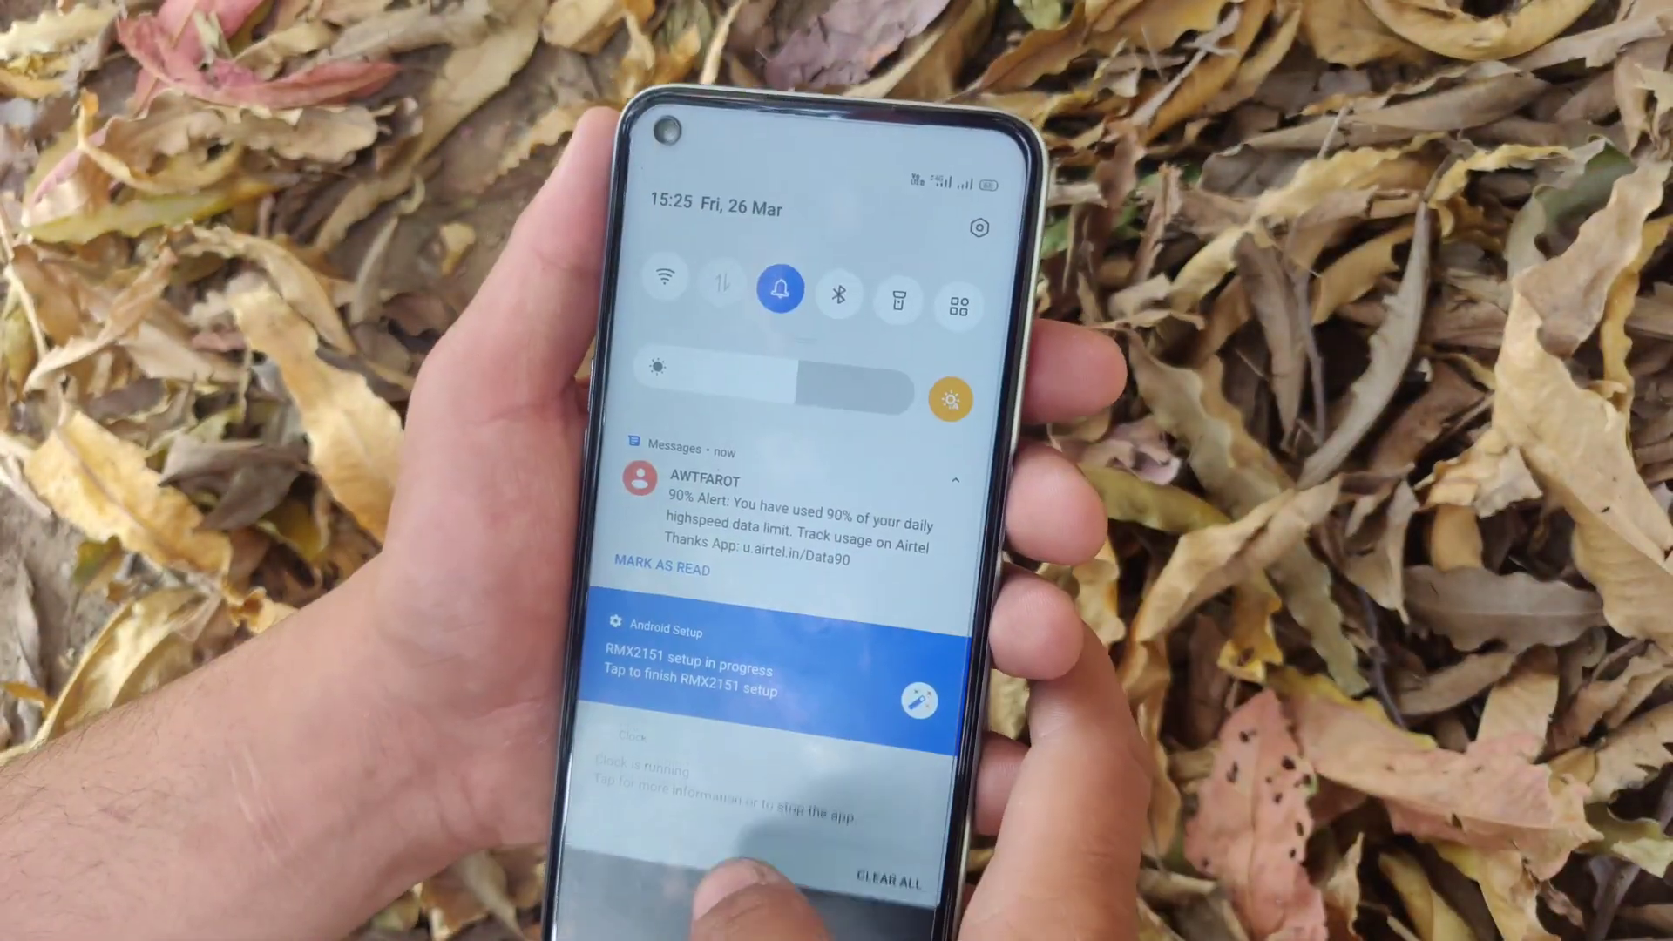
Close the notification shade, confirm About phone shows realme 7 on Android 10, then return home
drag(740, 871, 750, 522)
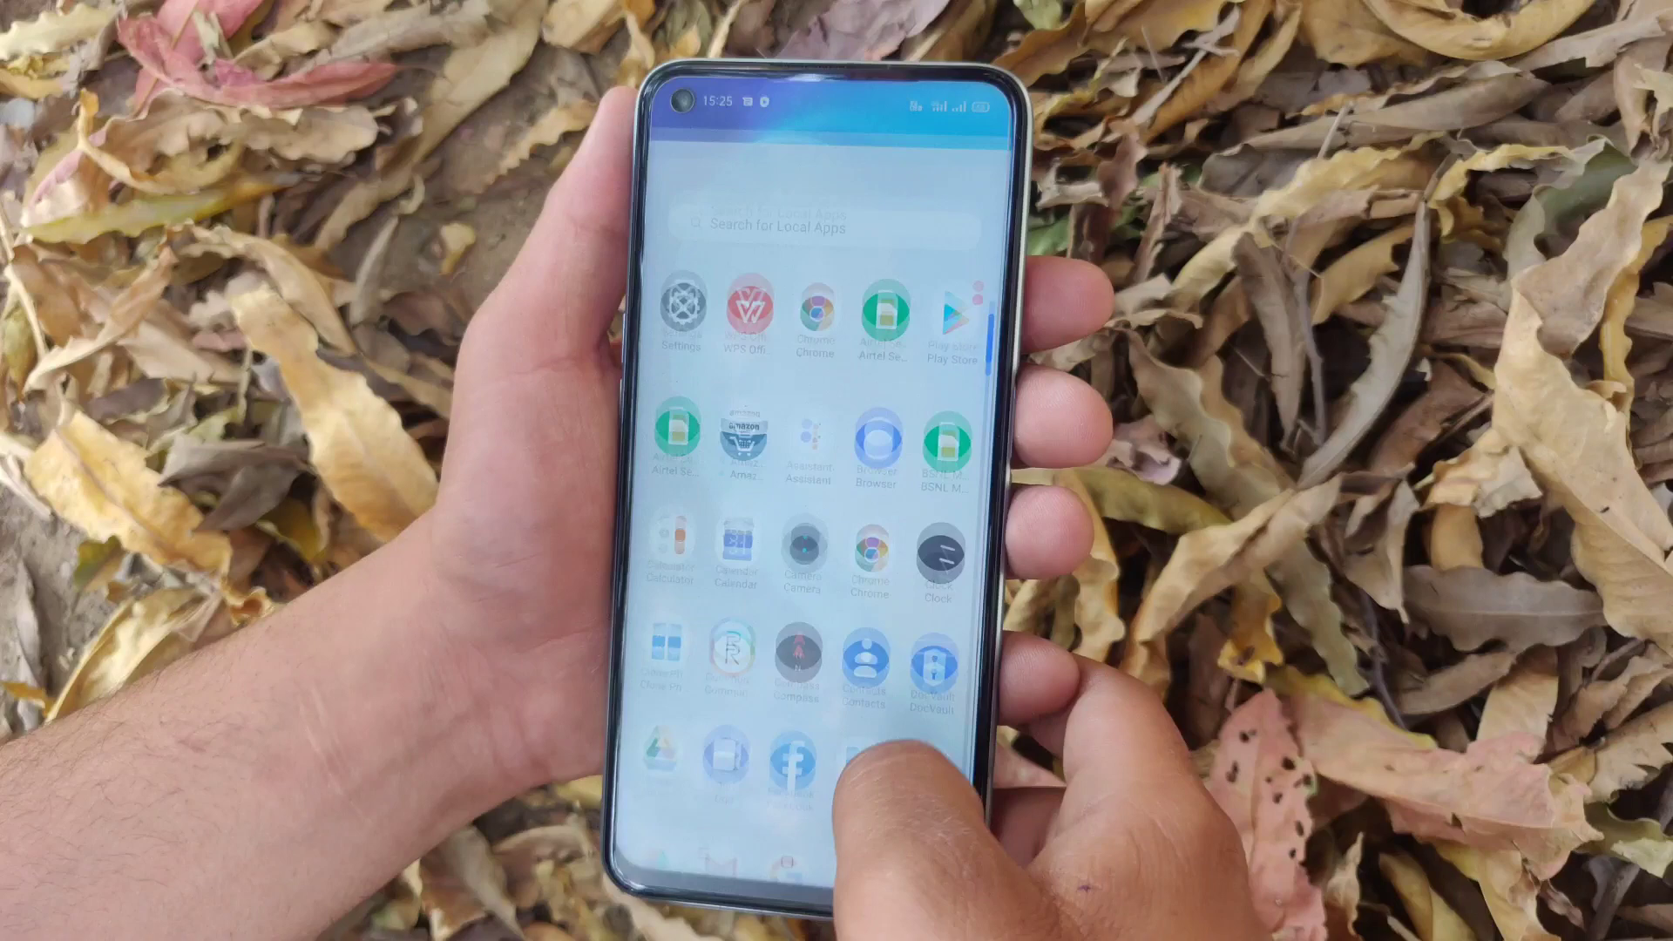
drag(1008, 206, 1064, 392)
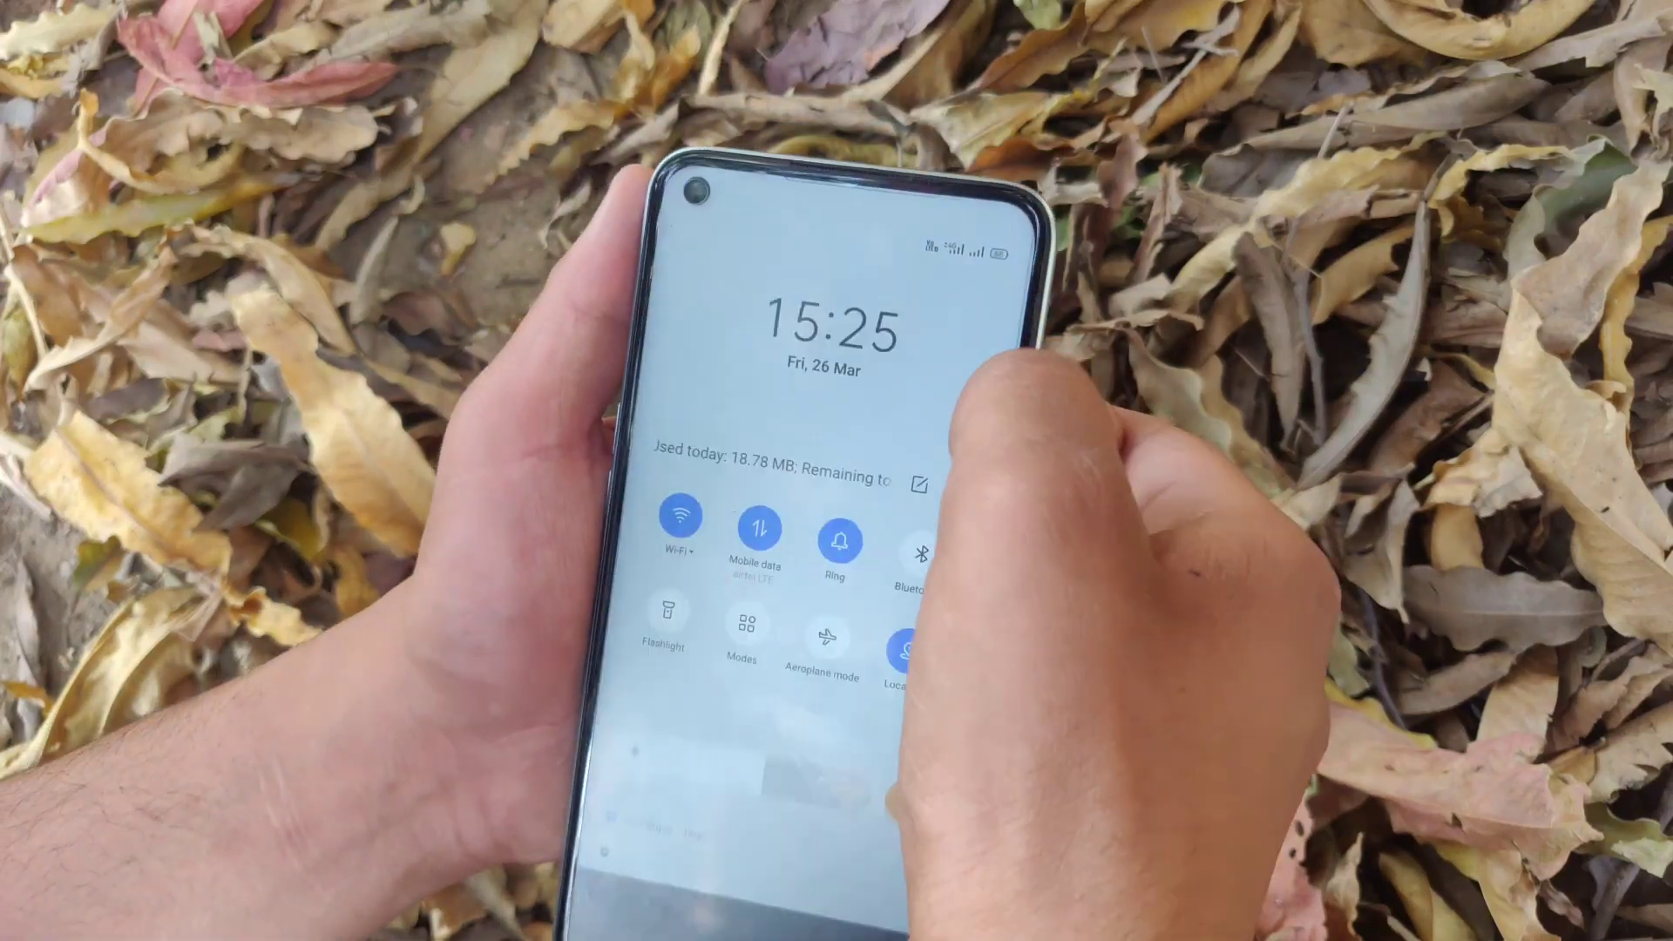
drag(954, 444, 915, 505)
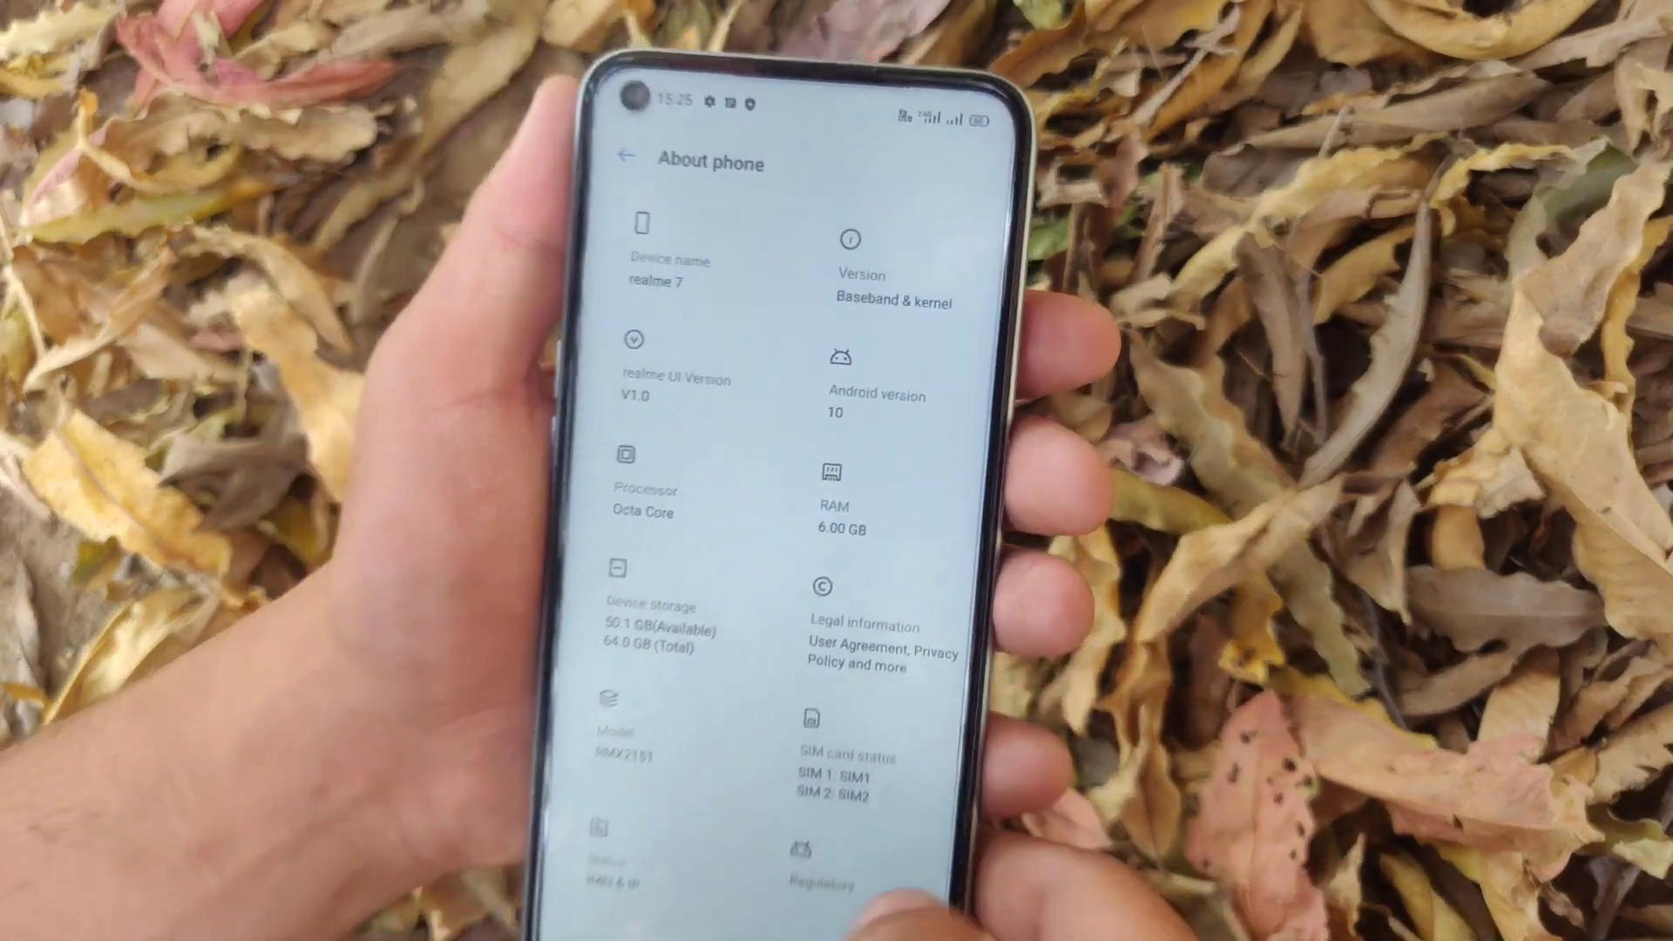
drag(897, 932, 871, 784)
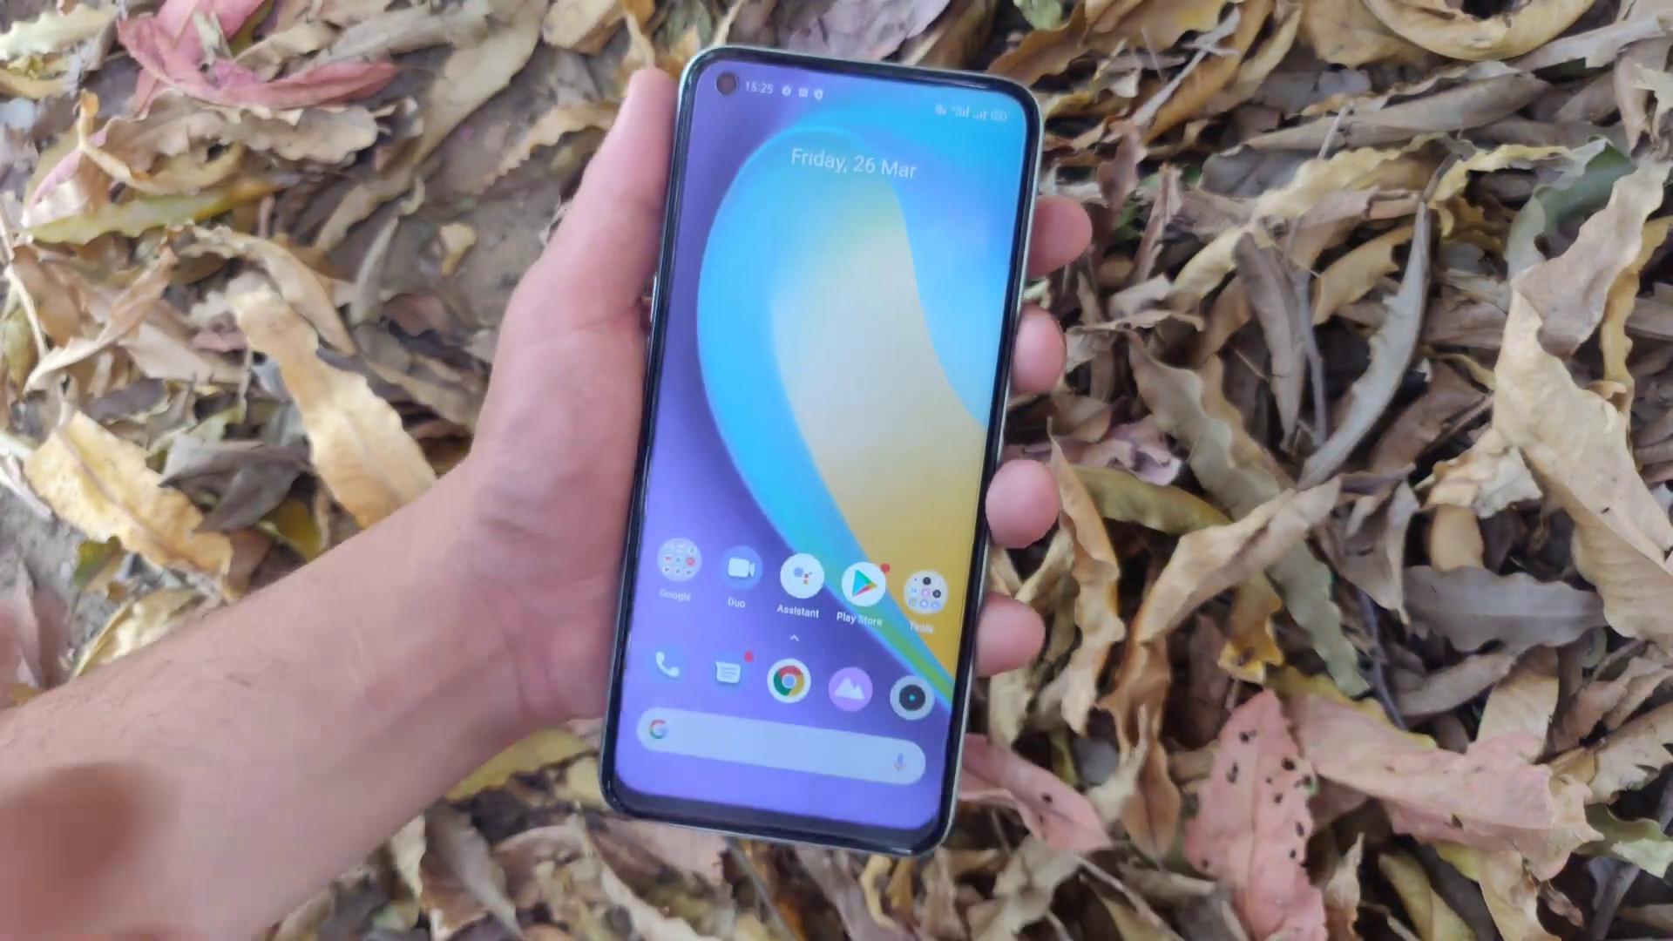